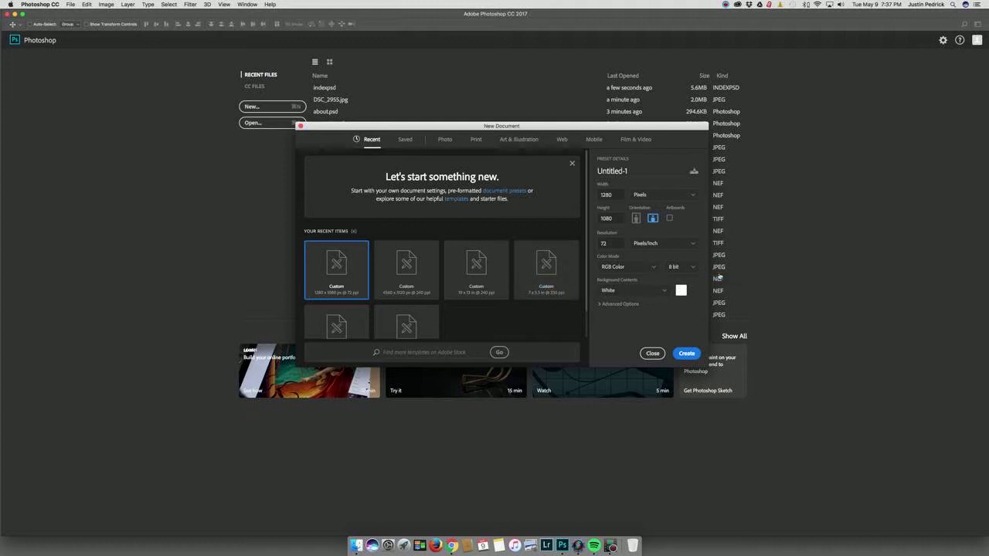
Create a 1280 × 1080 px document at 72 ppi with a white background and convert its Background into a regular layer
click(685, 353)
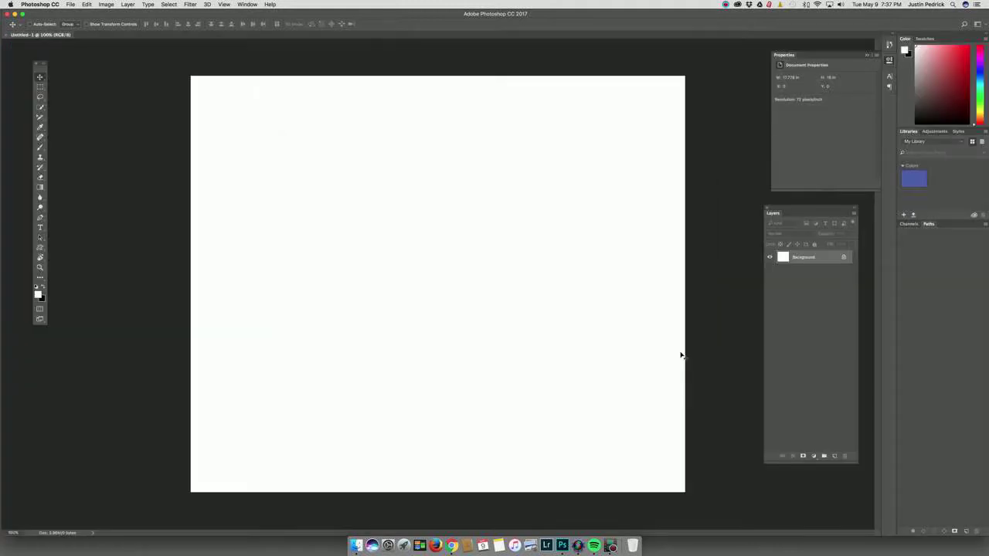
double_click(825, 260)
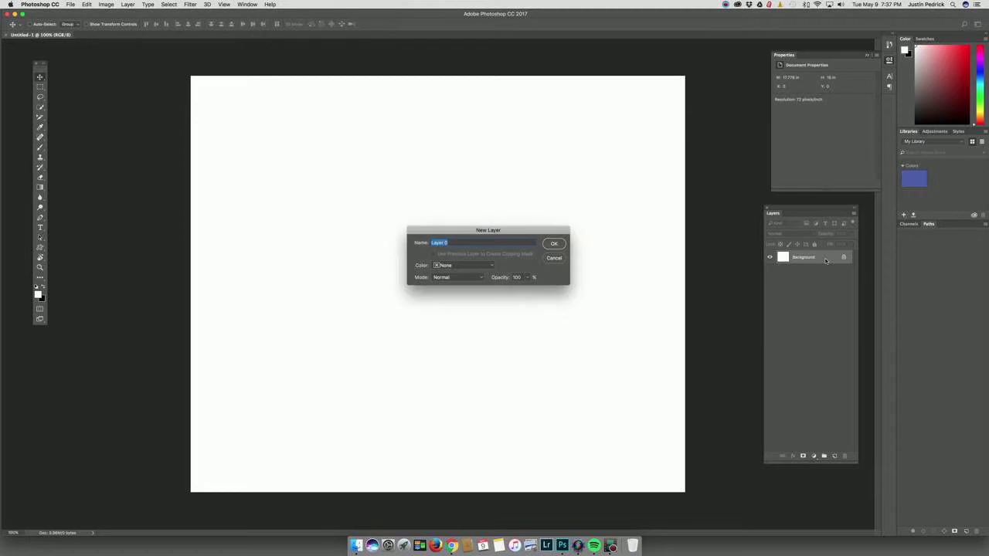
key(Return)
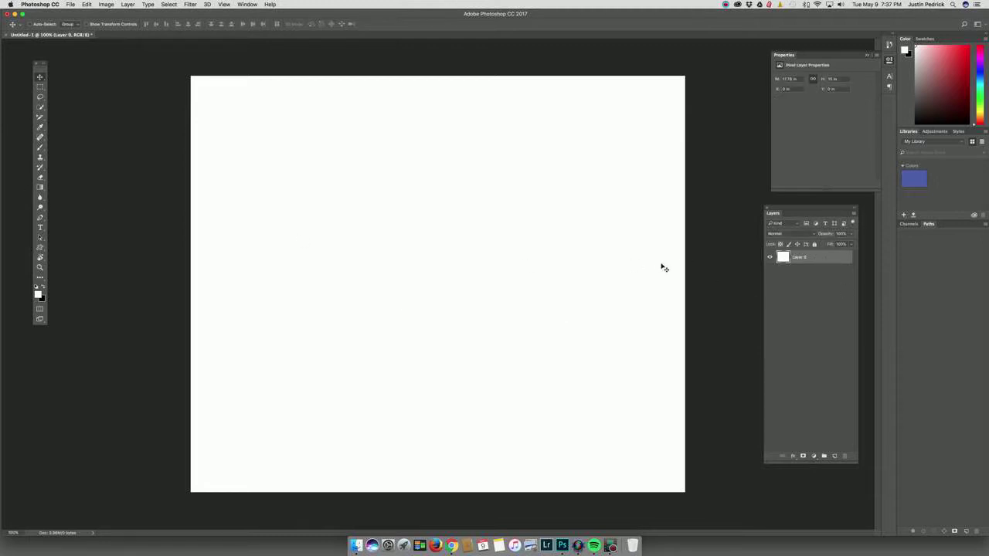
On a new layer, select a thin full-width horizontal strip across the upper canvas, fill it with black and deselect
key(super+shift+n)
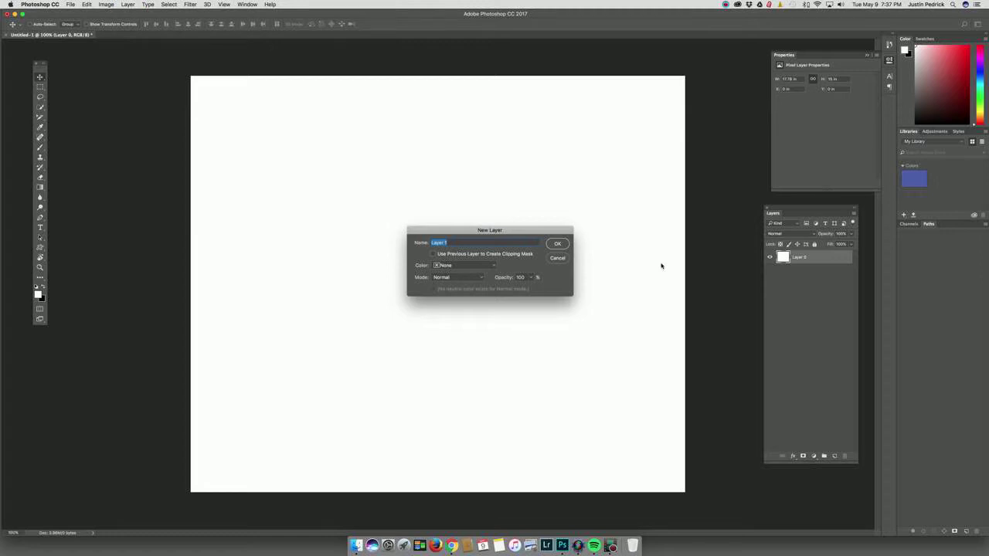
key(Return)
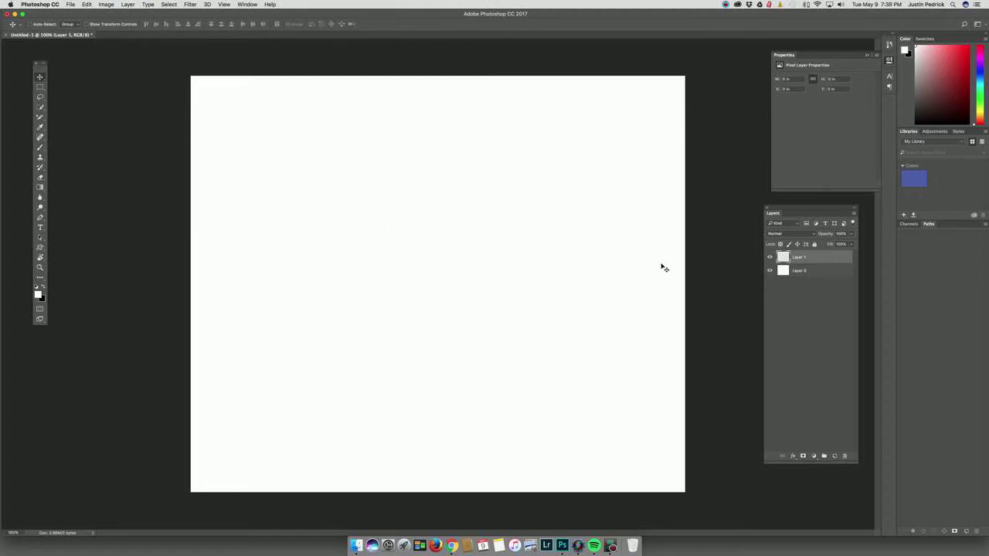
click(40, 87)
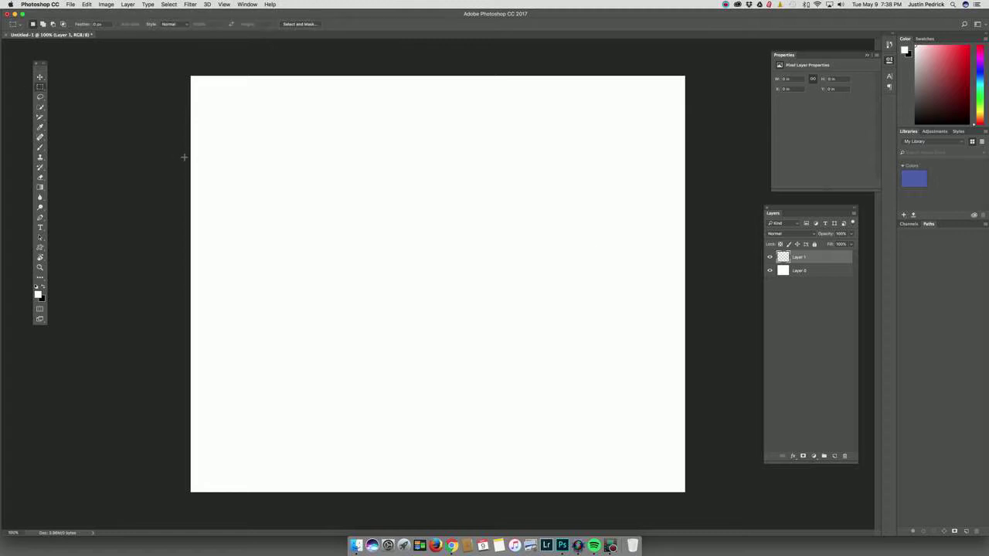
drag(185, 156, 731, 158)
key(super+semicolon)
right_click(493, 158)
click(509, 251)
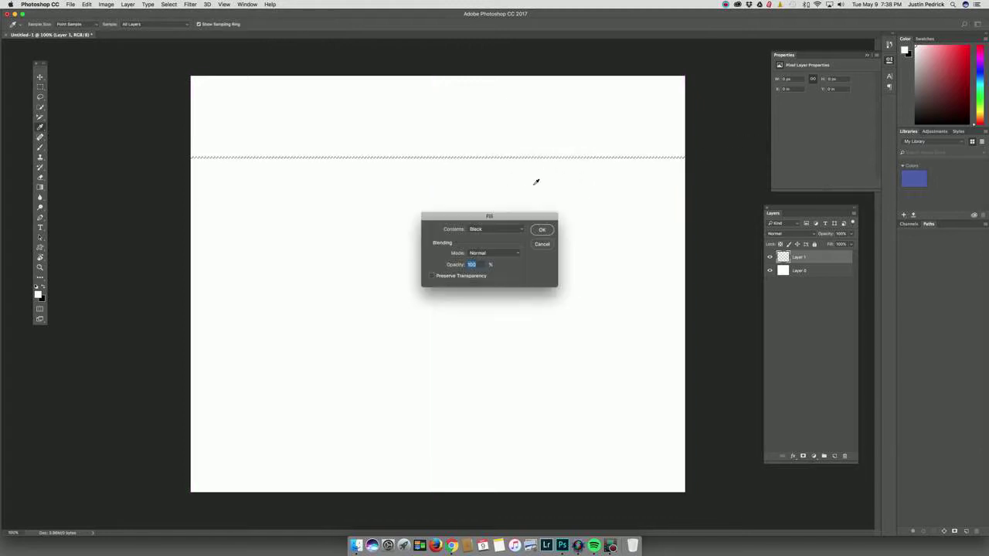
click(542, 229)
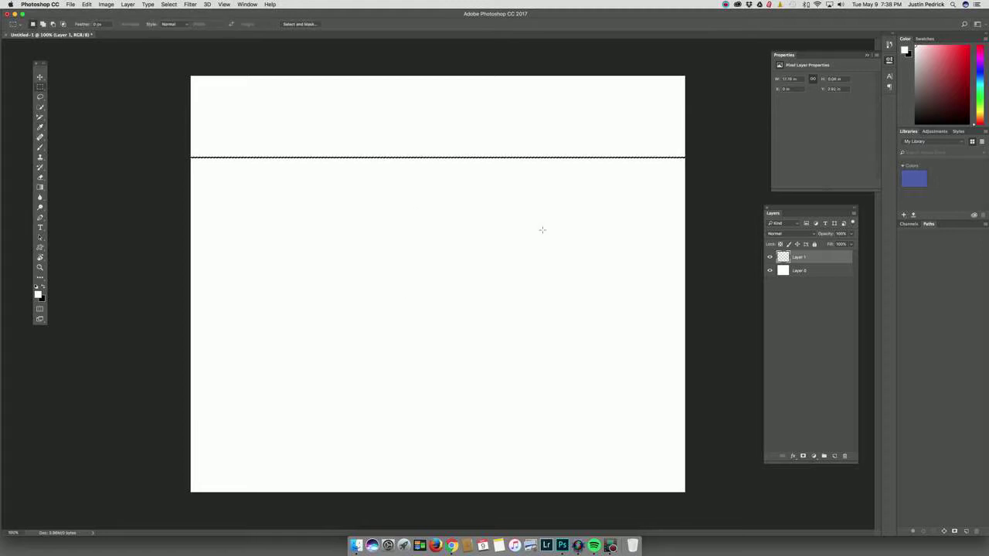
key(super+d)
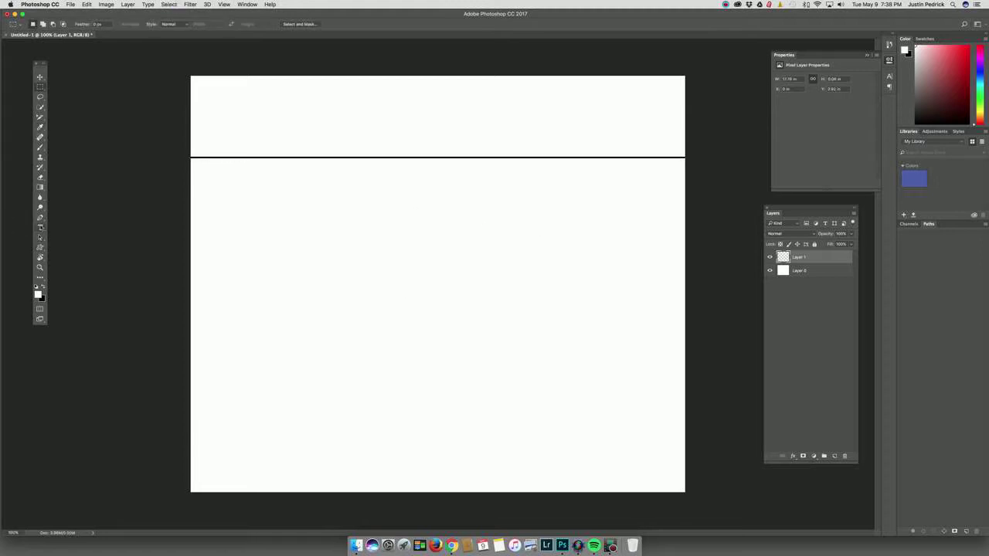
Add the photographer's surname in capitals as 30 pt text and place it in the header's upper-left area above the line
click(40, 228)
click(219, 101)
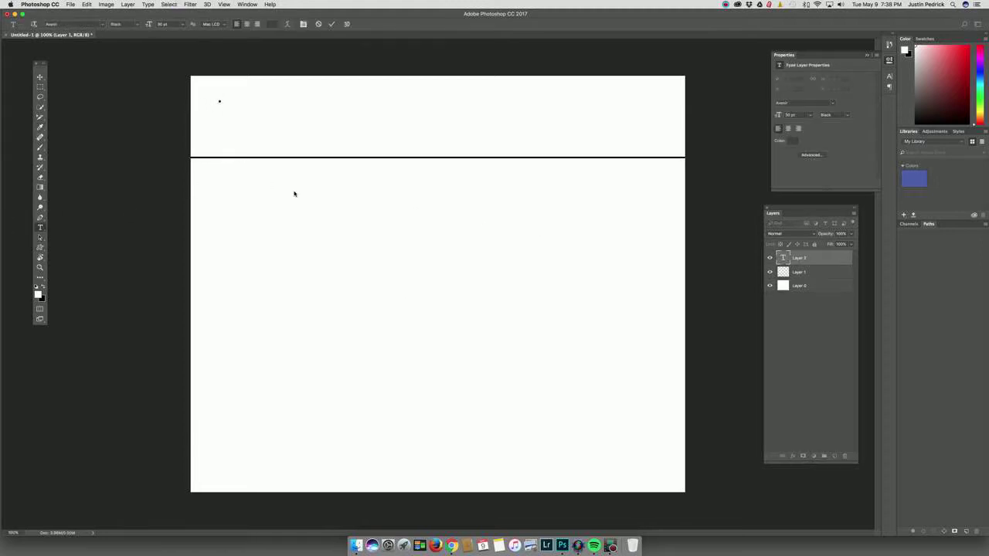
text(PEDRICK)
click(39, 78)
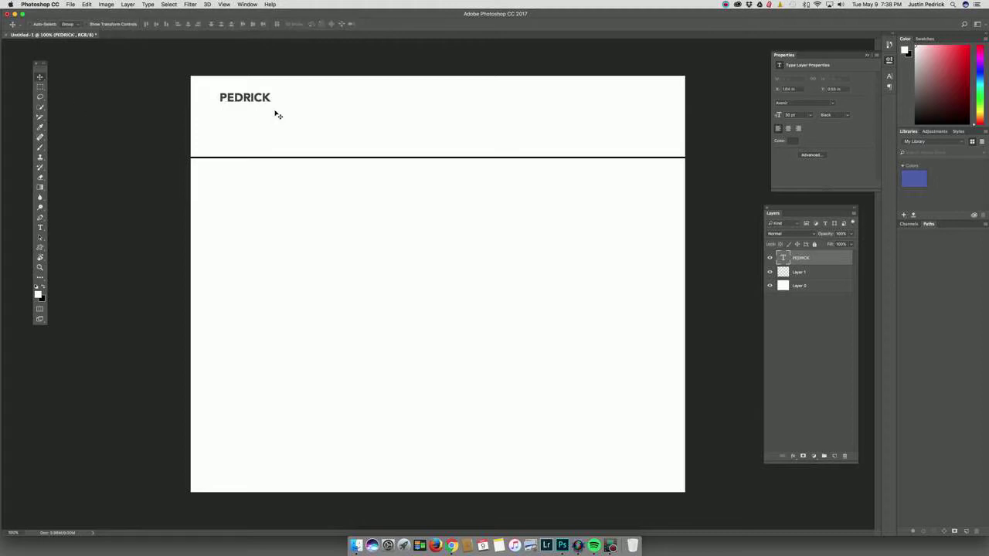
drag(276, 110, 257, 118)
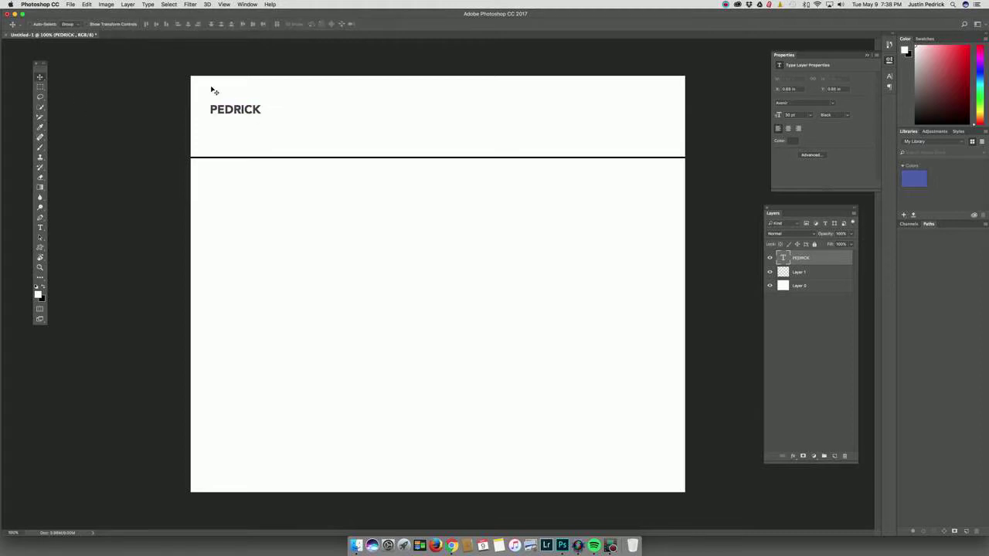
Set the surname text's size to 18 pt and start an empty text layer just below it
click(41, 228)
click(183, 24)
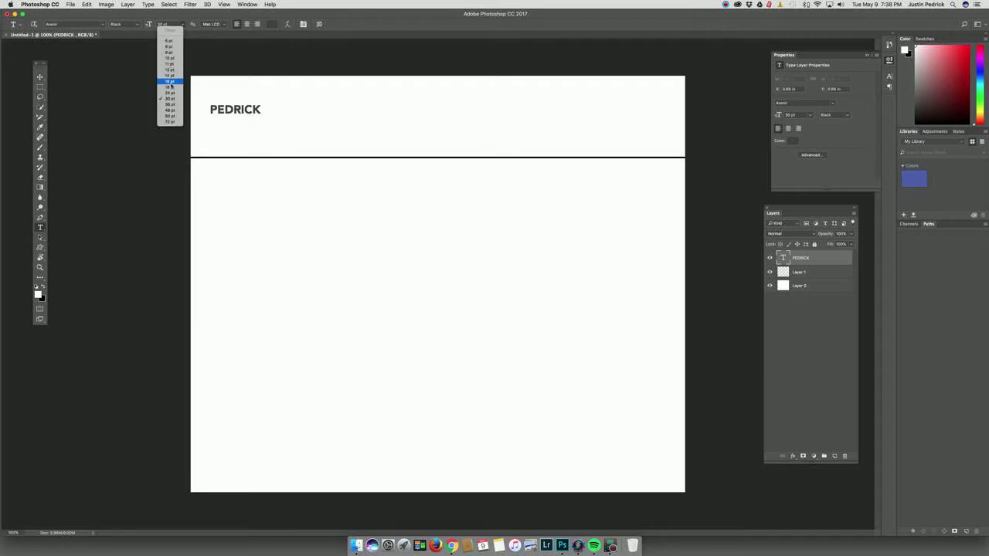
click(172, 86)
click(220, 124)
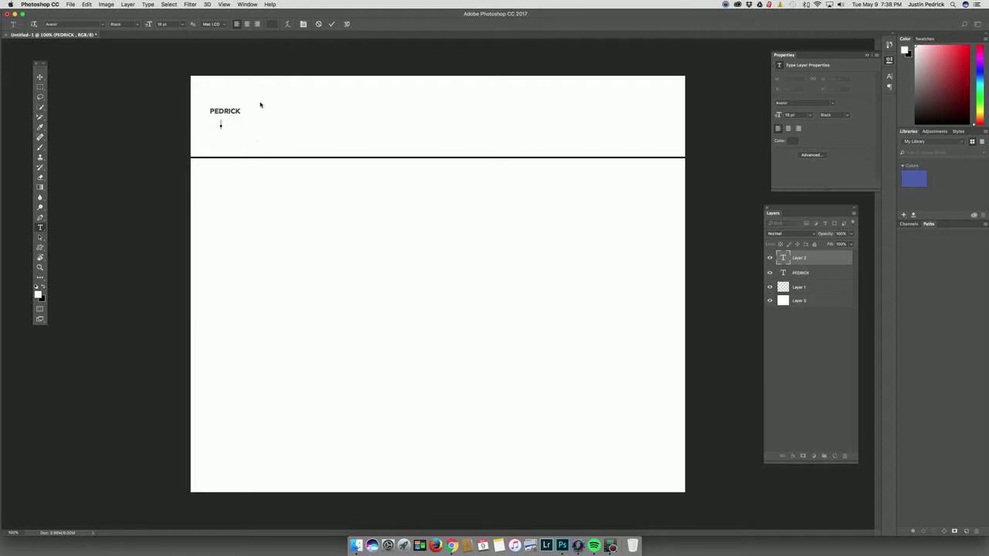
click(39, 78)
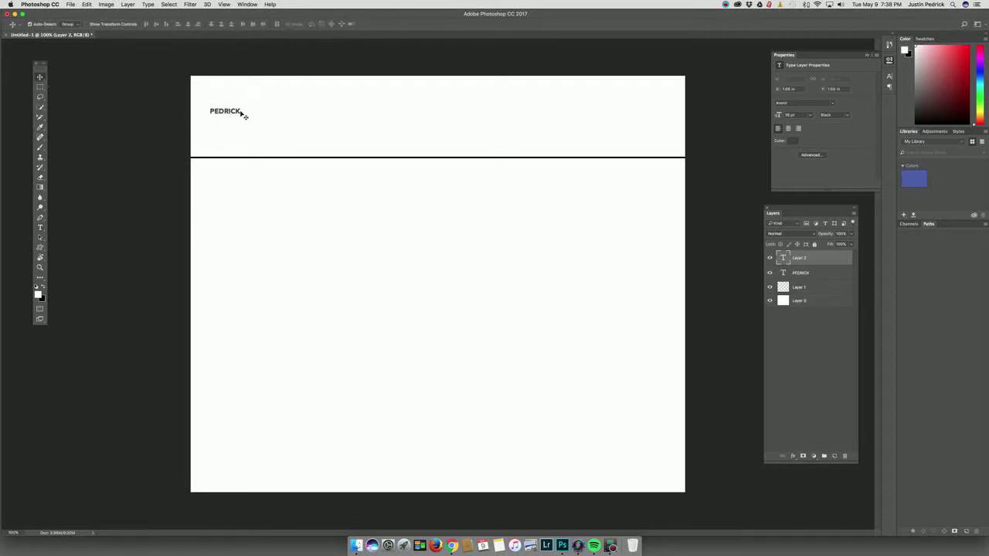
Scale the surname text layer up to about 34 pt with Free Transform
key(super+t)
click(557, 172)
click(821, 275)
key(super+t)
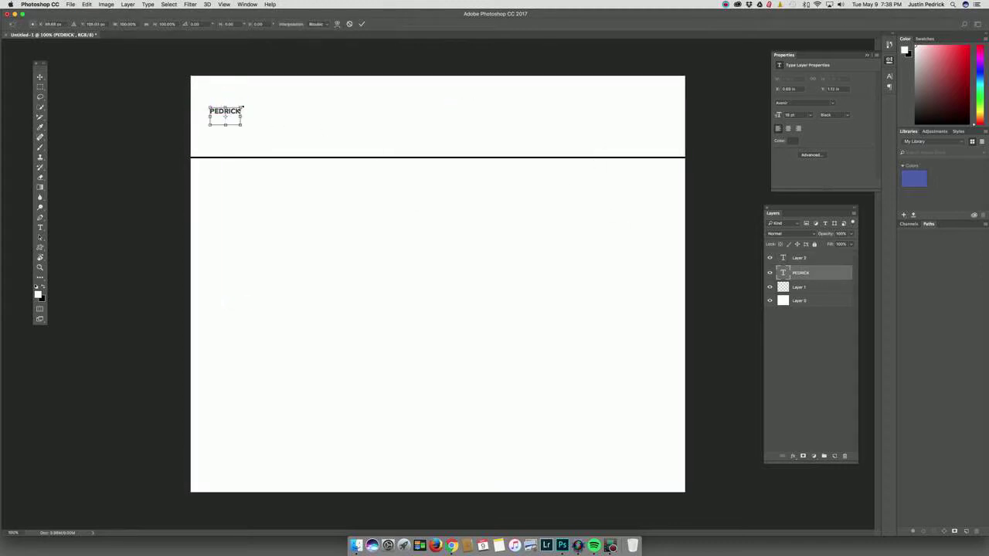
drag(241, 103, 270, 95)
key(Return)
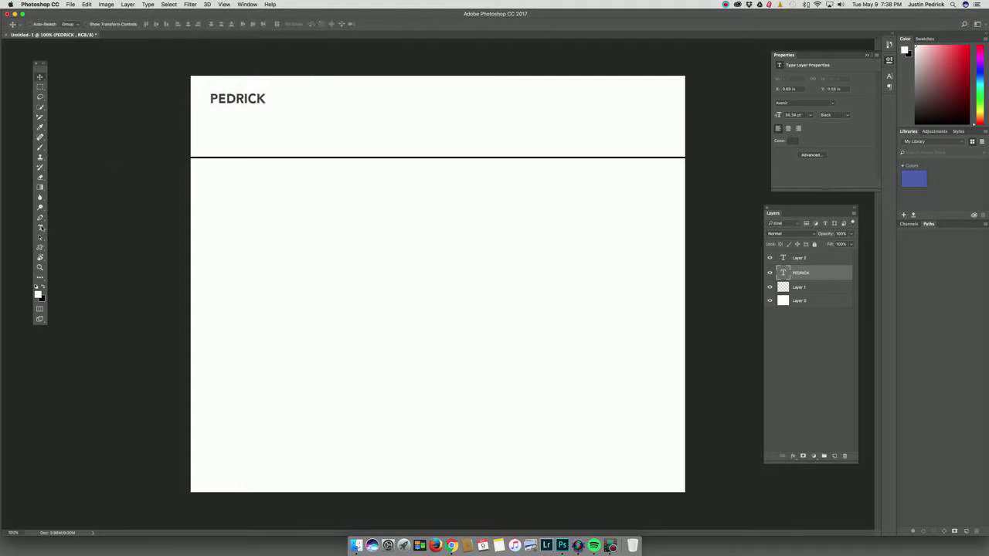
Add the text "photography" at 18 pt in near-black, in the header below the surname
click(40, 227)
click(304, 139)
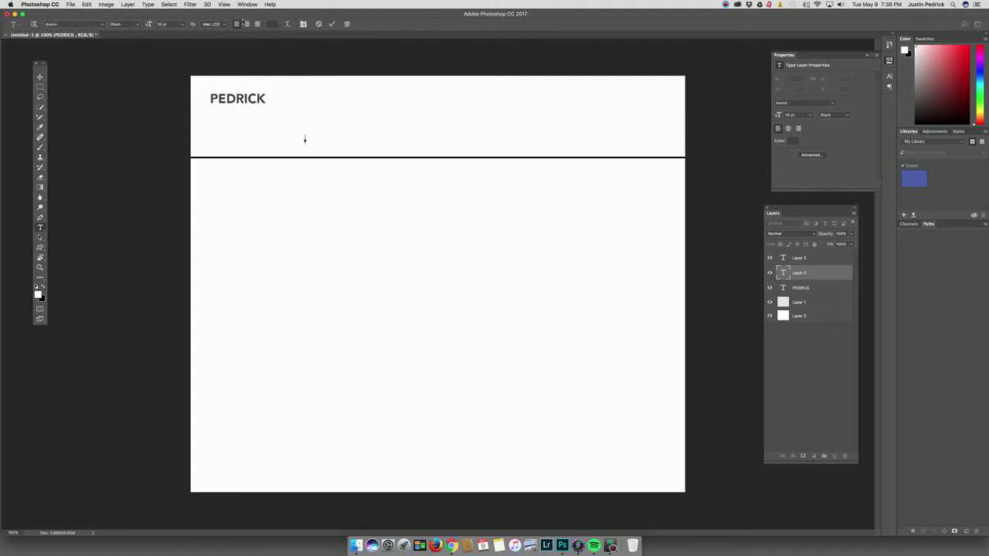
click(273, 24)
click(445, 300)
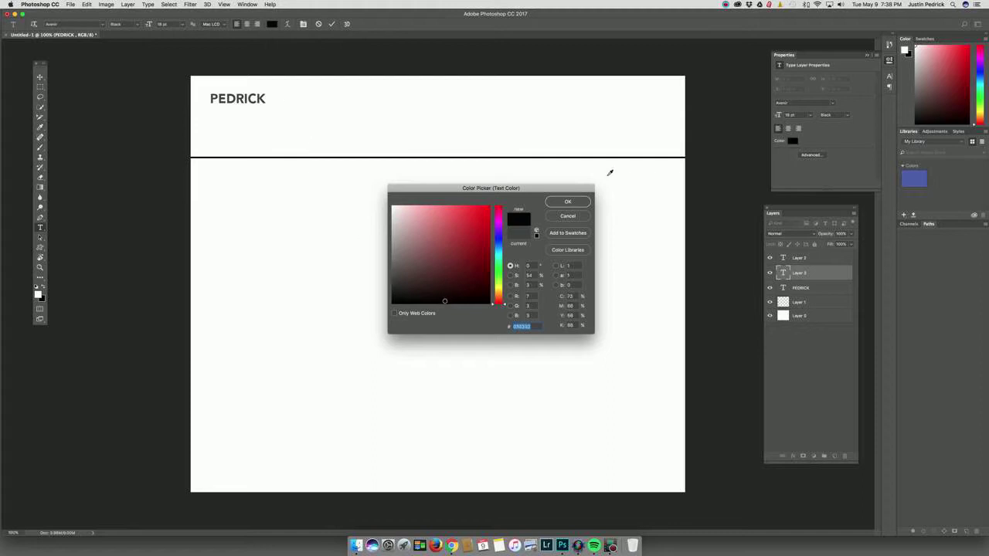
click(568, 202)
text(photography)
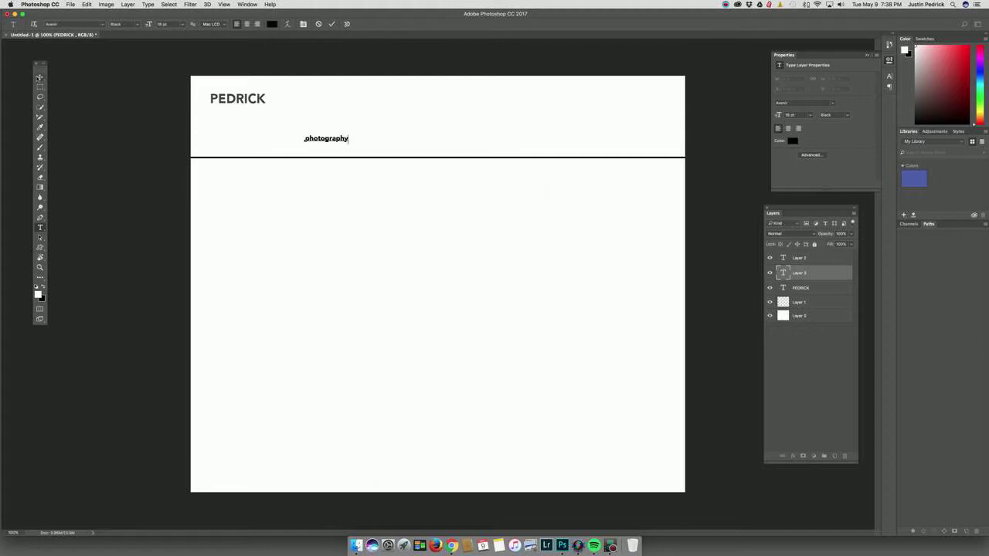
Move the "photography" text directly beneath the surname and align their left edges
click(40, 77)
drag(344, 142, 242, 108)
key(Left)
key(Left)
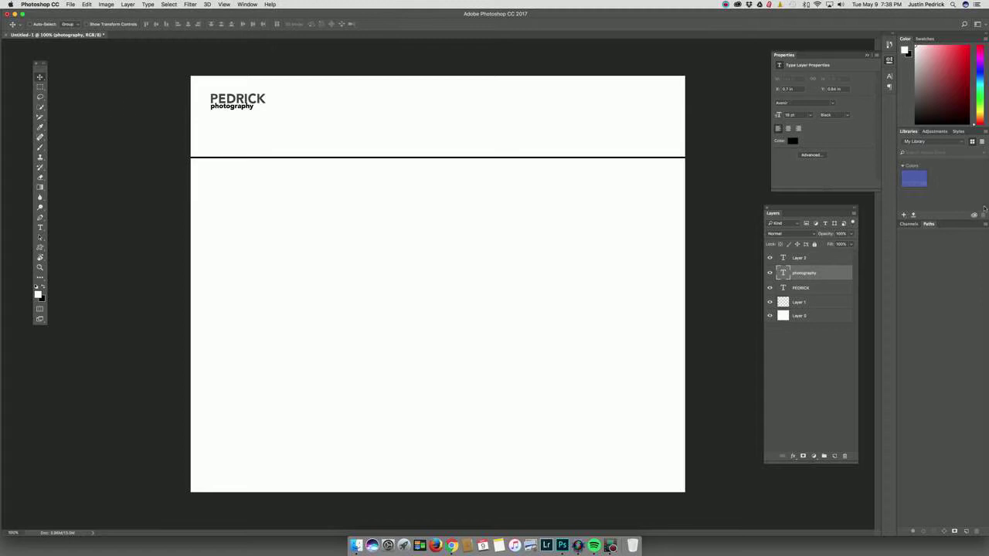
Enlarge the surname and "photography" layers together with Free Transform and position them as a logo in the header's left part
shift+click(795, 288)
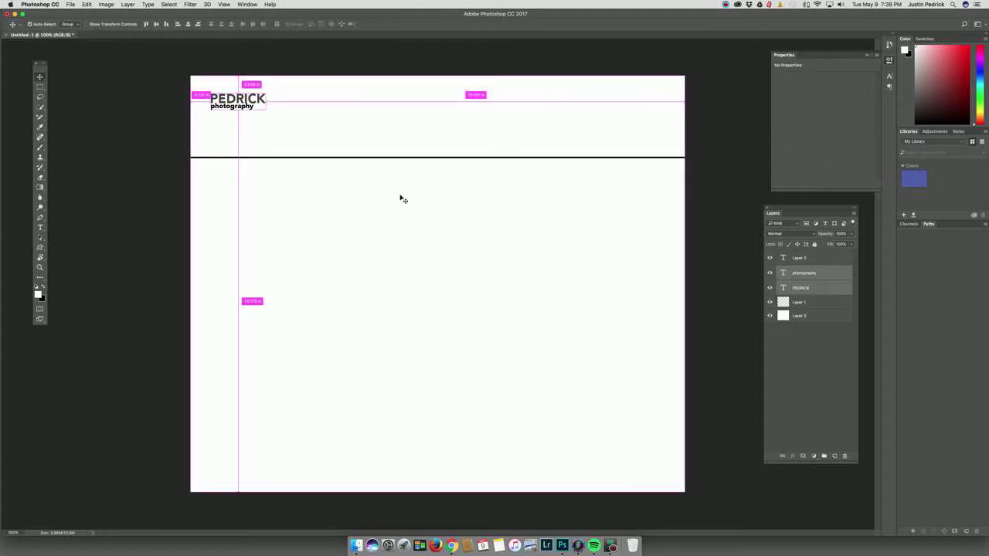
key(super+t)
mouse_move(269, 111)
mouse_down()
mouse_move(294, 119)
mouse_move(273, 108)
mouse_up()
click(41, 78)
click(563, 175)
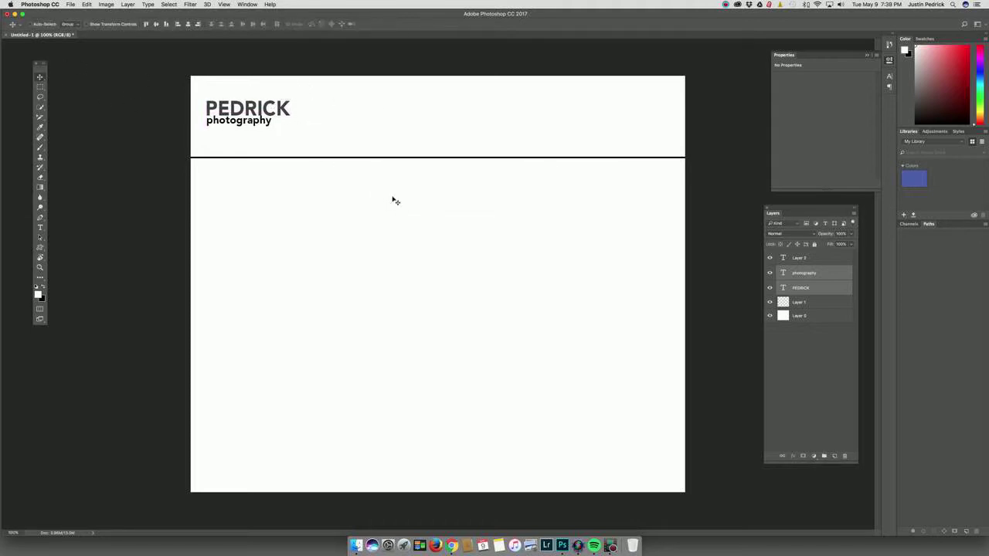
Start an 18 pt placeholder text in the header beside the logo and set its color to near-black
click(40, 228)
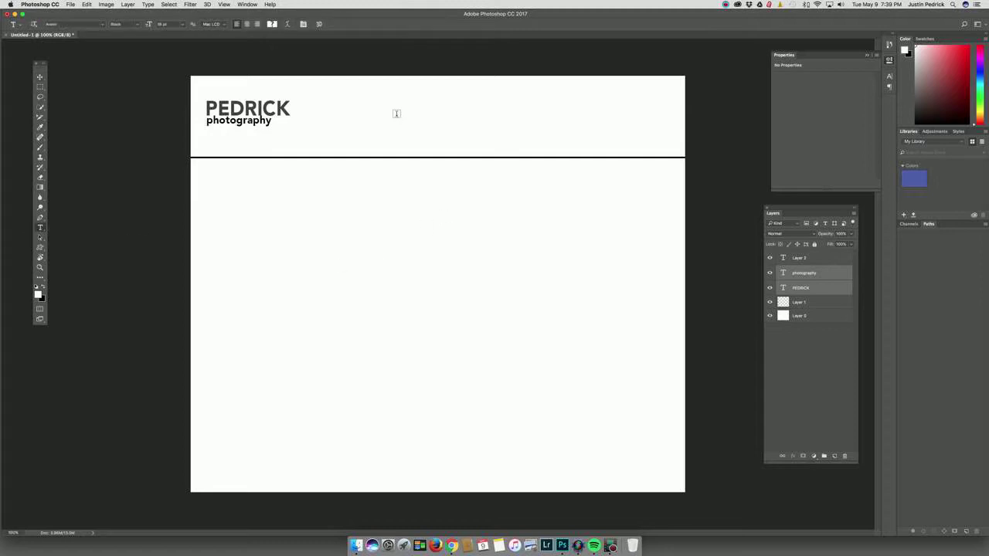
click(340, 119)
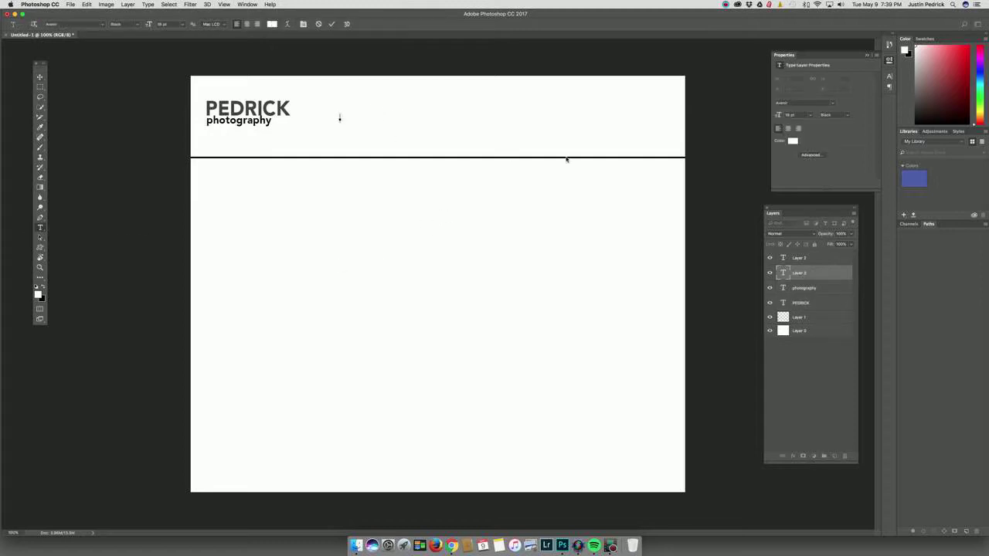
text(HO)
text(MEasdfasdfasdfasdfasdfasdfasdf)
drag(589, 117, 341, 120)
click(272, 23)
text(000000)
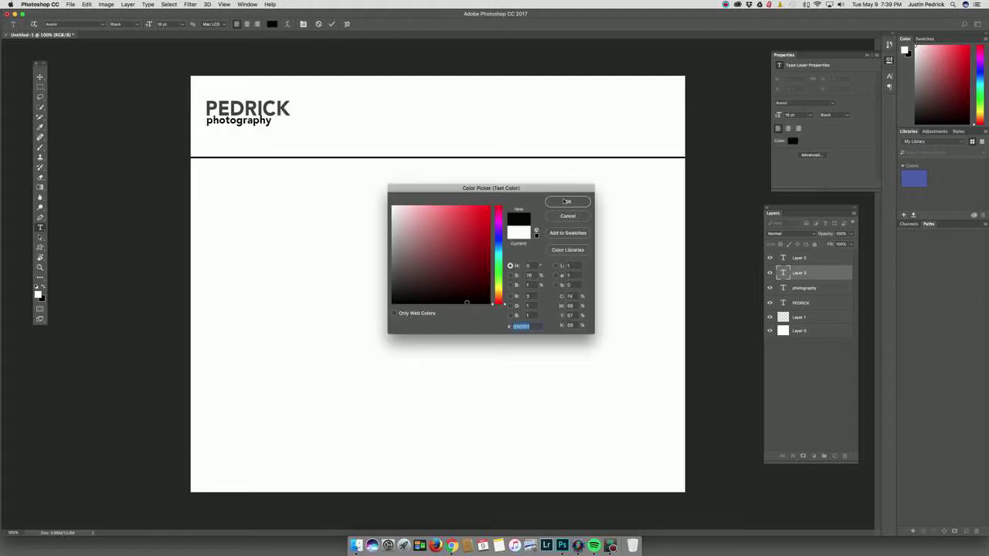
click(566, 203)
Replace the placeholder text with "Landscape" and move it just above the black line, right of the canvas center
key(BackSpace)
key(BackSpace)
key(BackSpace)
key(BackSpace)
key(BackSpace)
key(BackSpace)
key(BackSpace)
key(BackSpace)
key(BackSpace)
key(BackSpace)
key(BackSpace)
key(BackSpace)
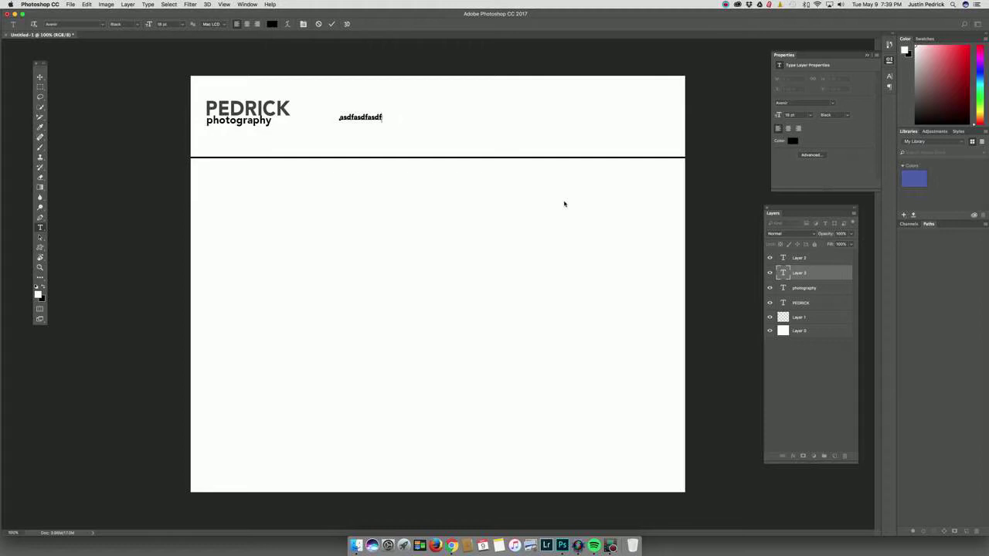
key(BackSpace)
key(BackSpace)
key(BackSpace)
key(BackSpace)
text(Just)
key(BackSpace)
key(BackSpace)
key(BackSpace)
key(BackSpace)
text(Jandscape)
click(40, 77)
drag(363, 117, 507, 144)
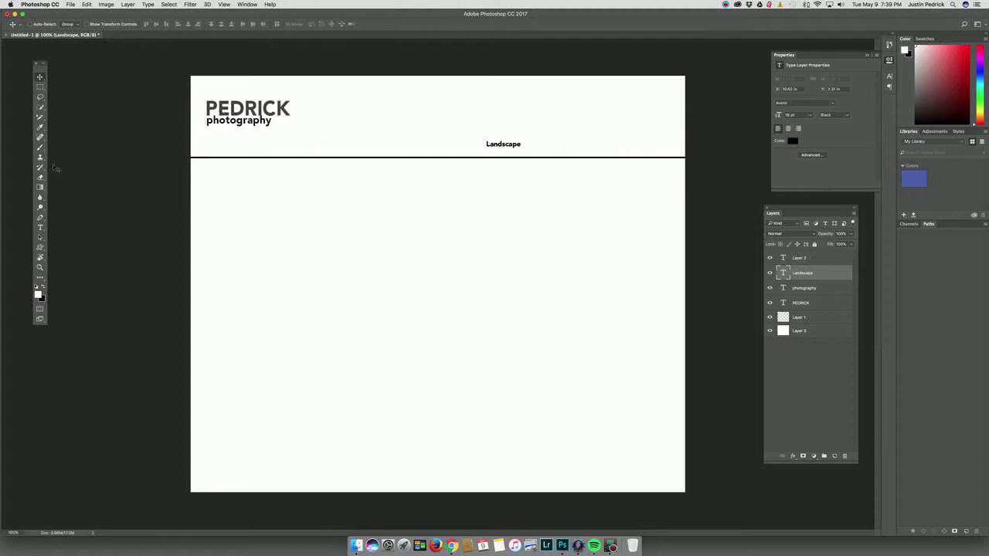
Add the text "Portraits" to the right of "Landscape" and lower it to sit just above the line
click(40, 227)
click(559, 140)
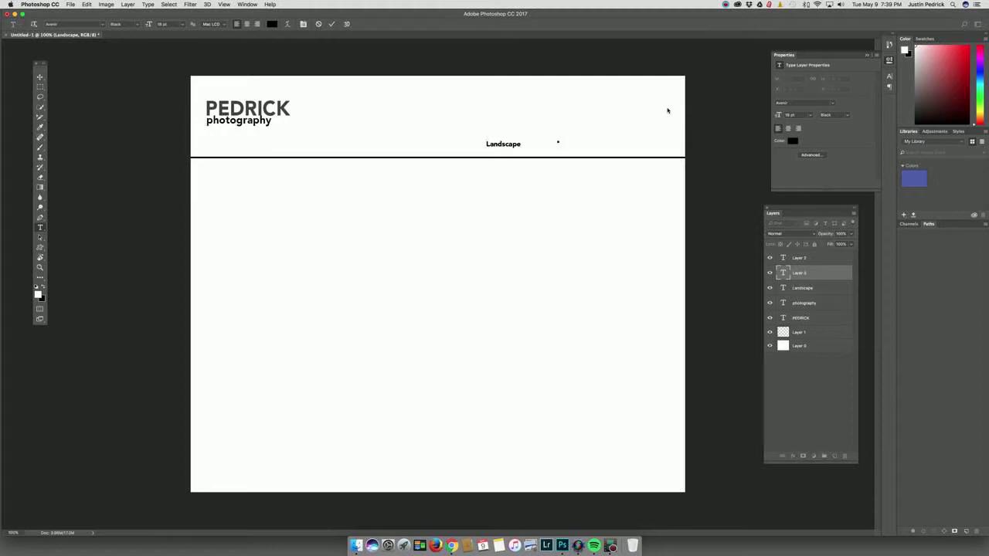
text(Portraits)
click(40, 77)
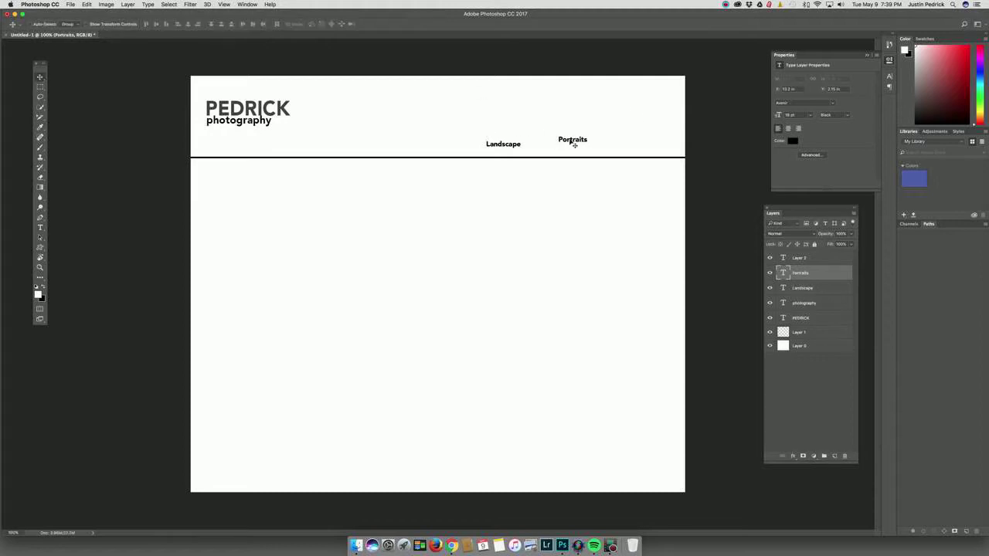
drag(574, 145, 574, 150)
Add the text "About Me" to the right of "Portraits", level with it
click(40, 227)
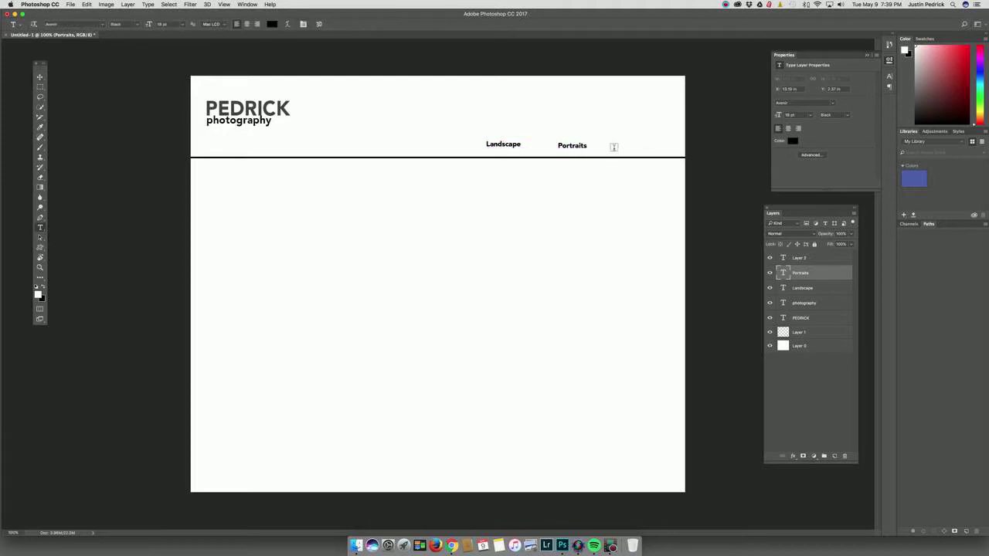
click(614, 146)
text(About Me)
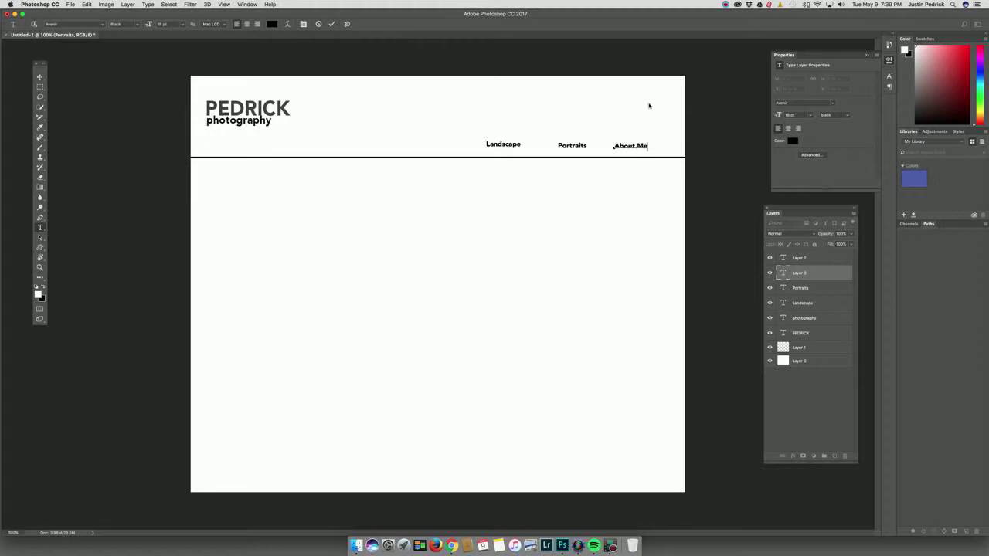
click(41, 77)
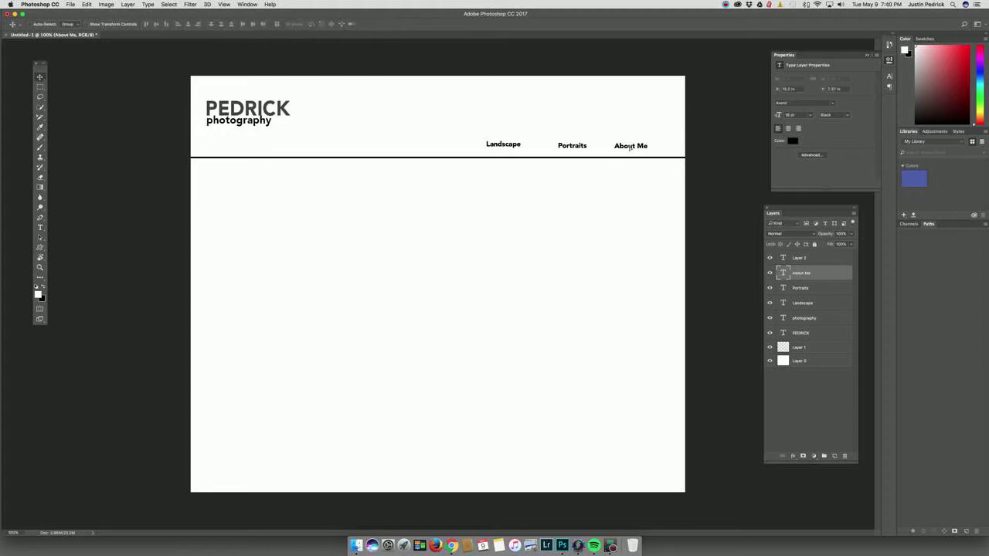
drag(620, 147, 621, 147)
Draw slices around the logo and around each of the "Landscape", "Portraits" and "About Me" labels
click(40, 118)
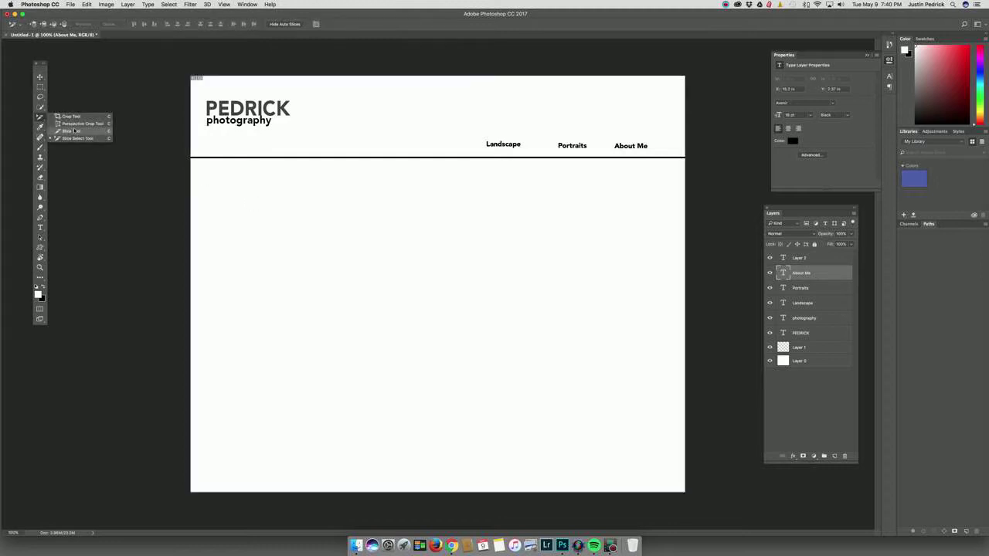
click(71, 131)
drag(205, 99, 294, 126)
drag(486, 140, 647, 152)
Use the Slice Select tool to set the logo slice's URL to index.html in its slice options
drag(40, 121, 78, 137)
double_click(218, 107)
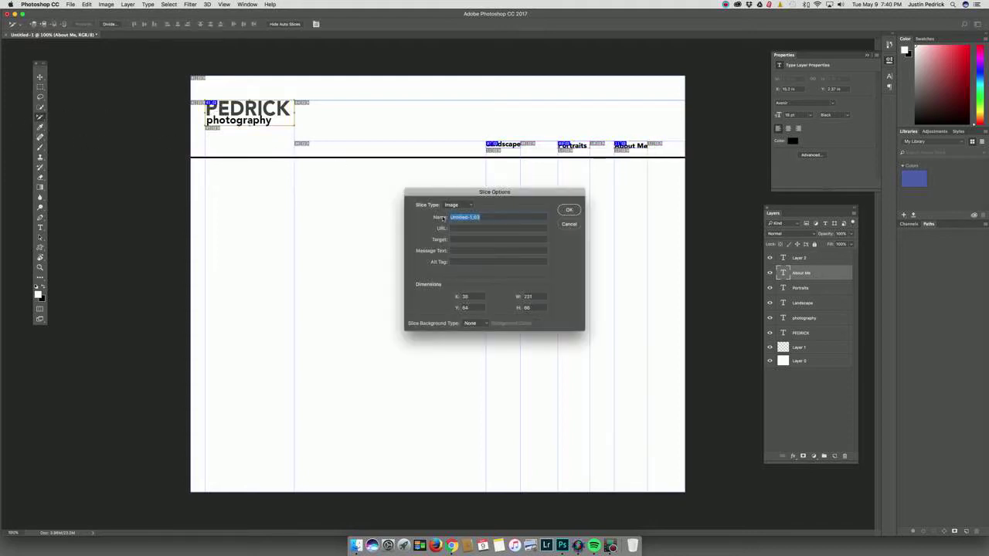
click(467, 229)
text(index.html)
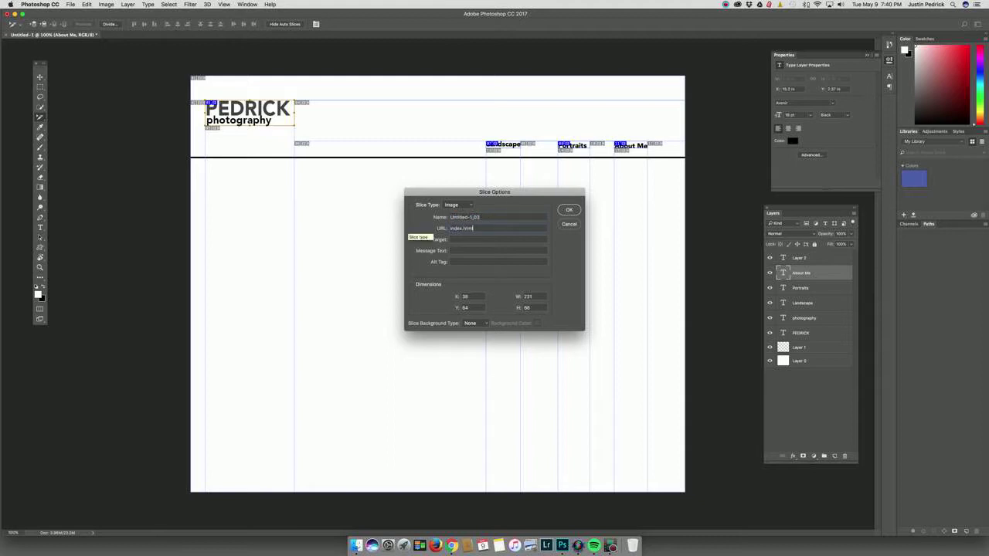
key(Tab)
key(Tab)
key(Tab)
click(569, 210)
Set the URL of the "Landscape" label's slice to landscape in its slice options
double_click(497, 147)
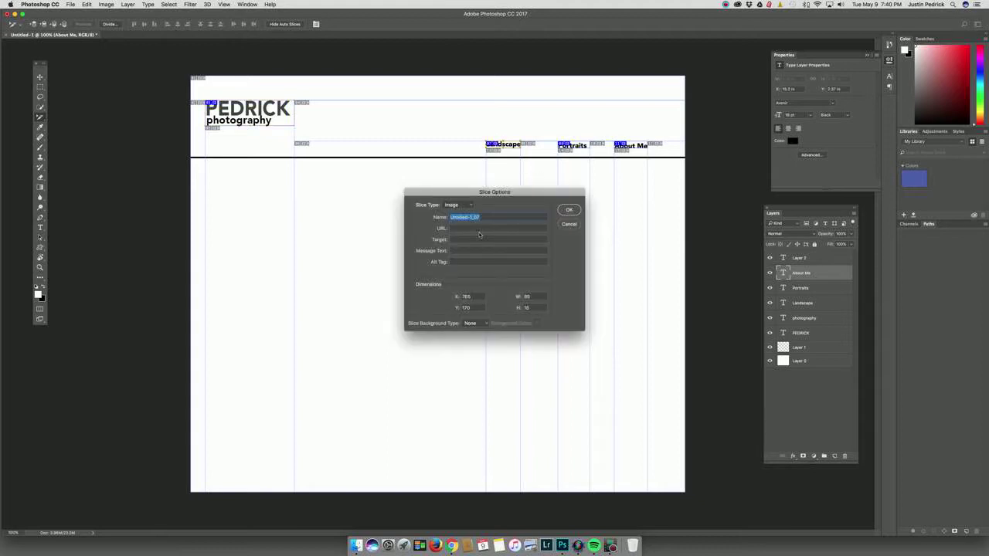
key(Tab)
text(lands)
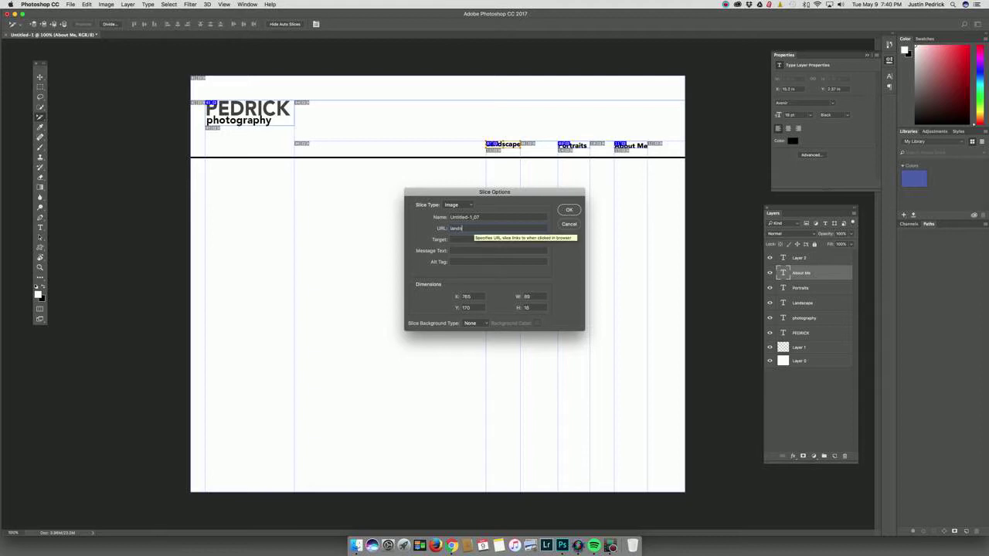
click(473, 262)
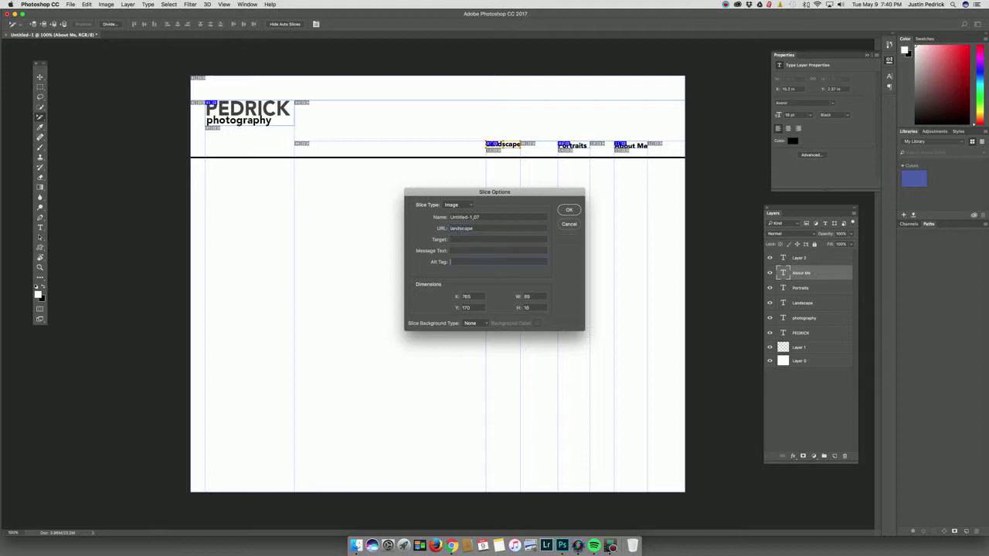
click(482, 227)
click(482, 227)
key(Return)
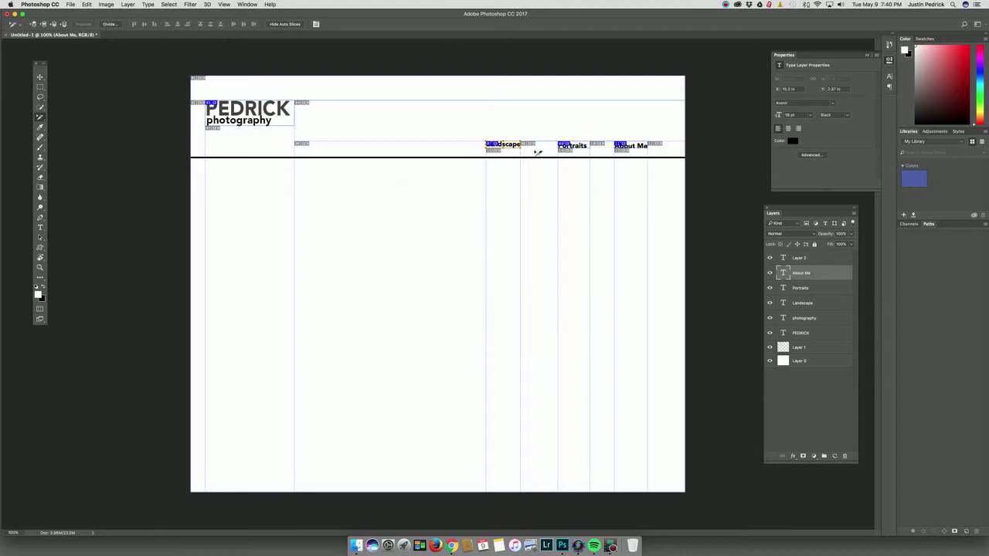
Give the "Portraits" label's slice the URL portraits.html and the alt tag portraits
double_click(571, 146)
click(488, 228)
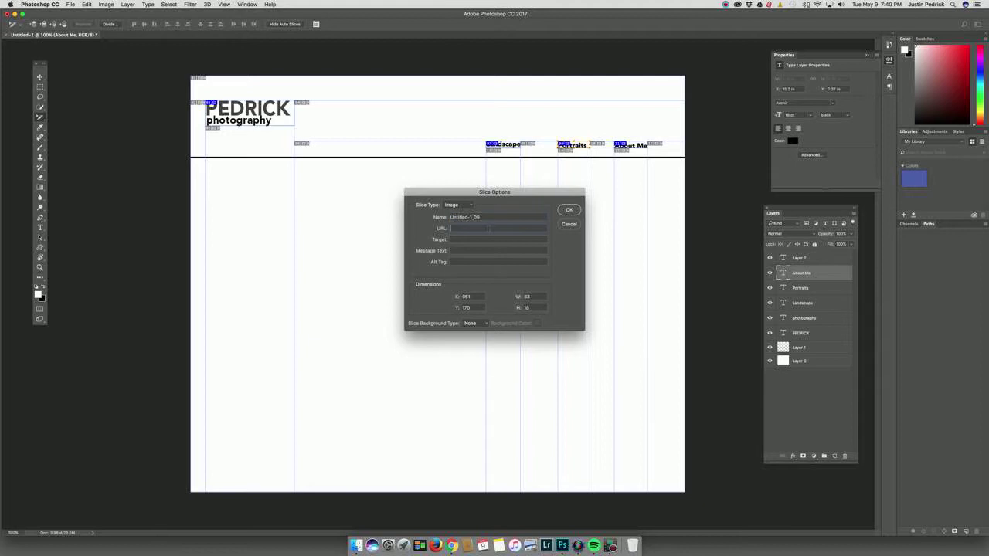
text(portraits)
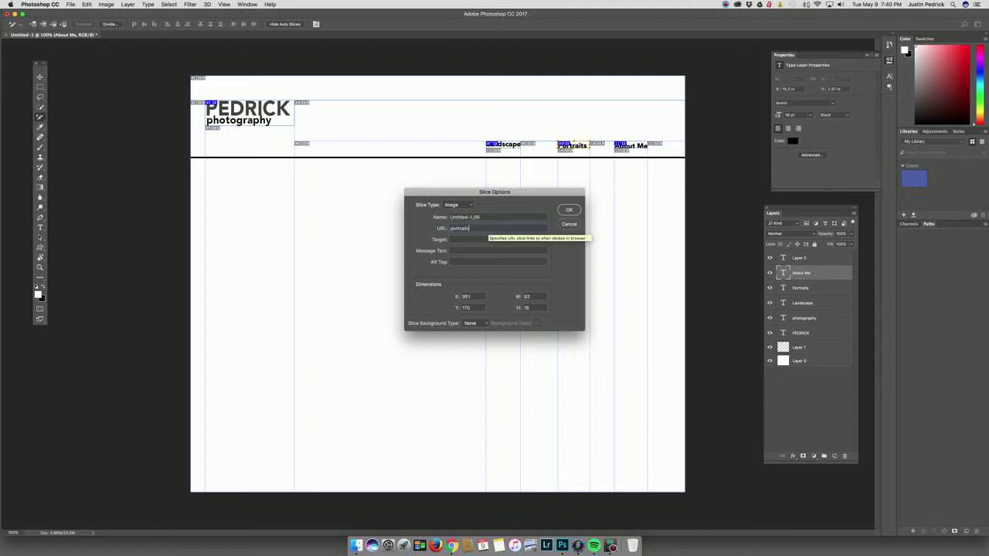
text(.html)
key(Tab)
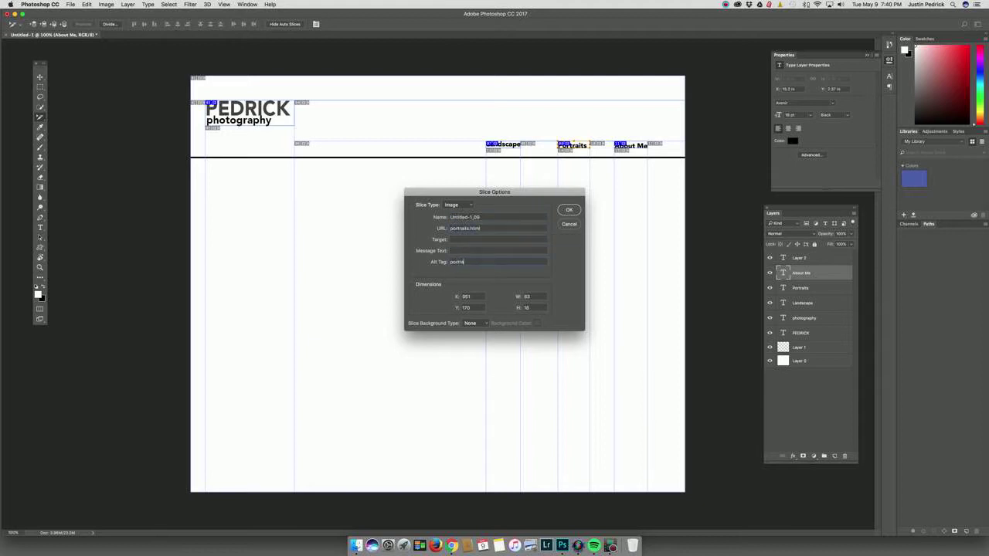
text(portraits)
key(Return)
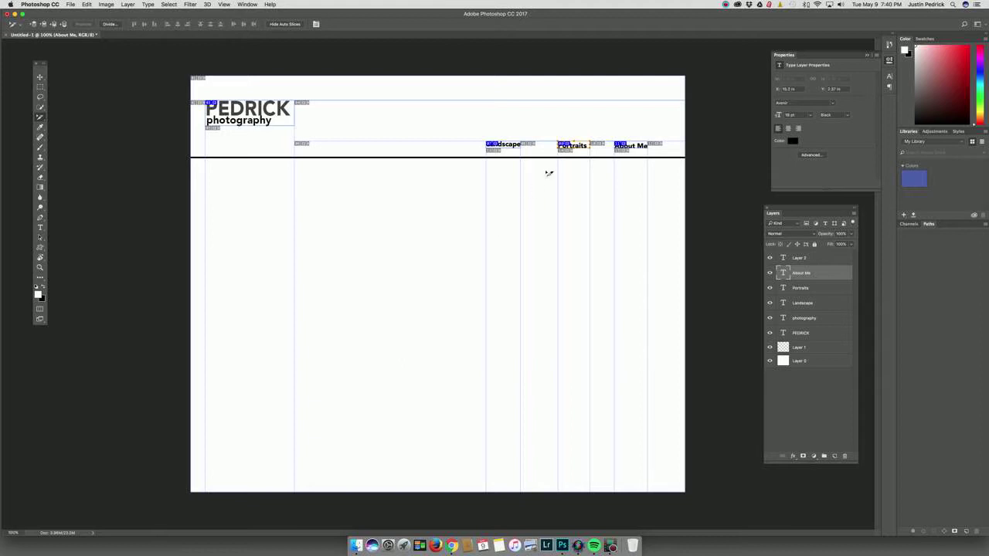
Set the URL of the "About Me" label's slice to about.html in its slice options
click(630, 145)
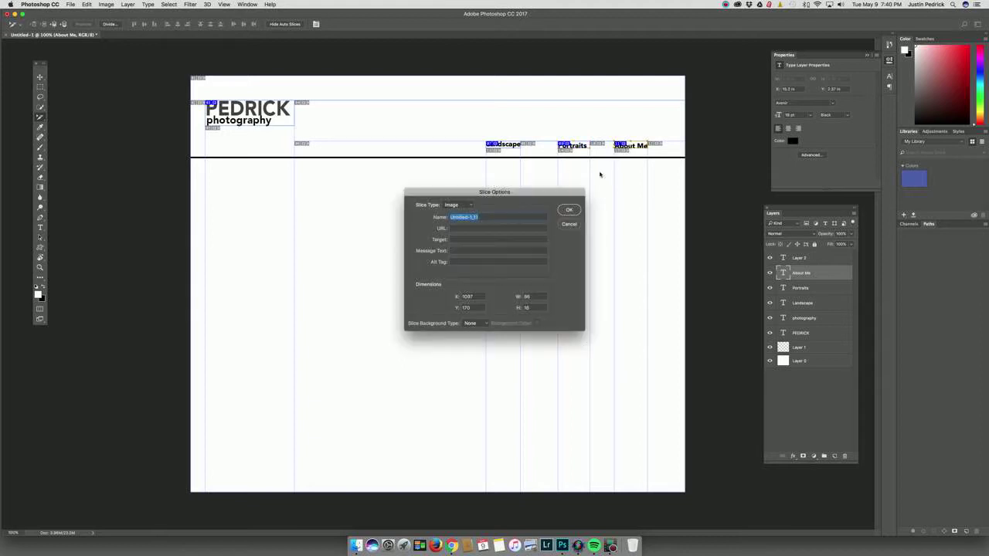
key(Tab)
text(about.html)
key(Tab)
key(Tab)
key(Tab)
key(Return)
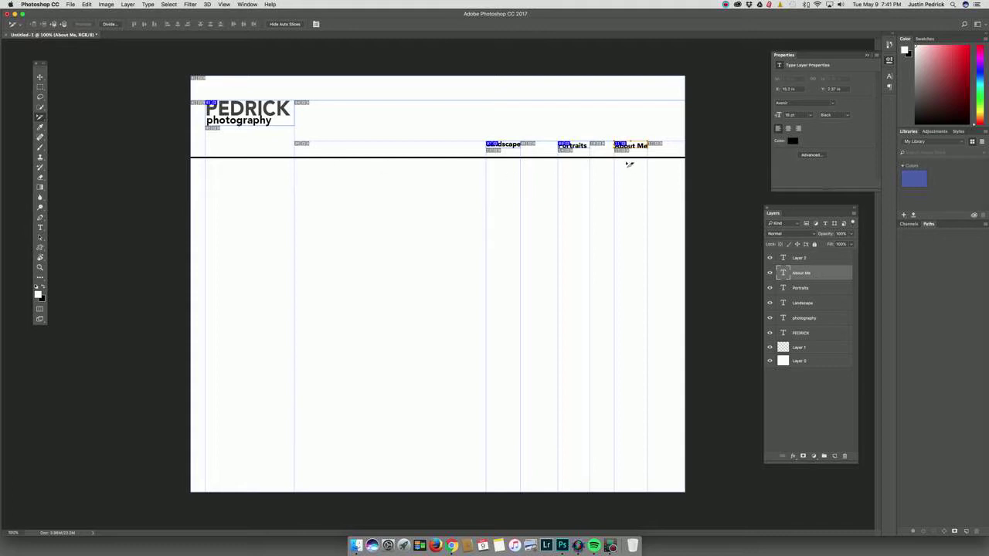
Save the document as index.psd in a new Desktop folder named PEDRICKPHOTOGRAPHYWEBSITEVIDEO
click(69, 4)
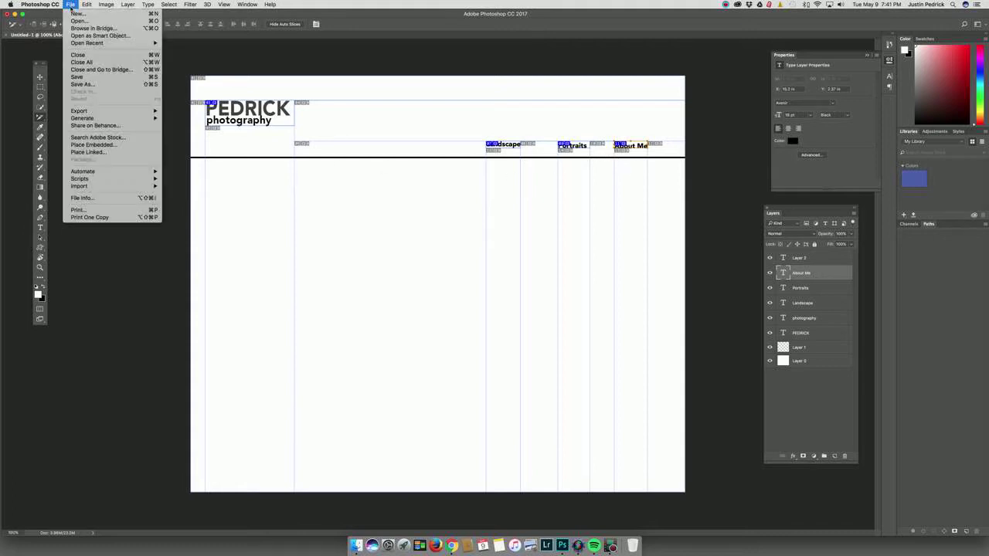
click(93, 86)
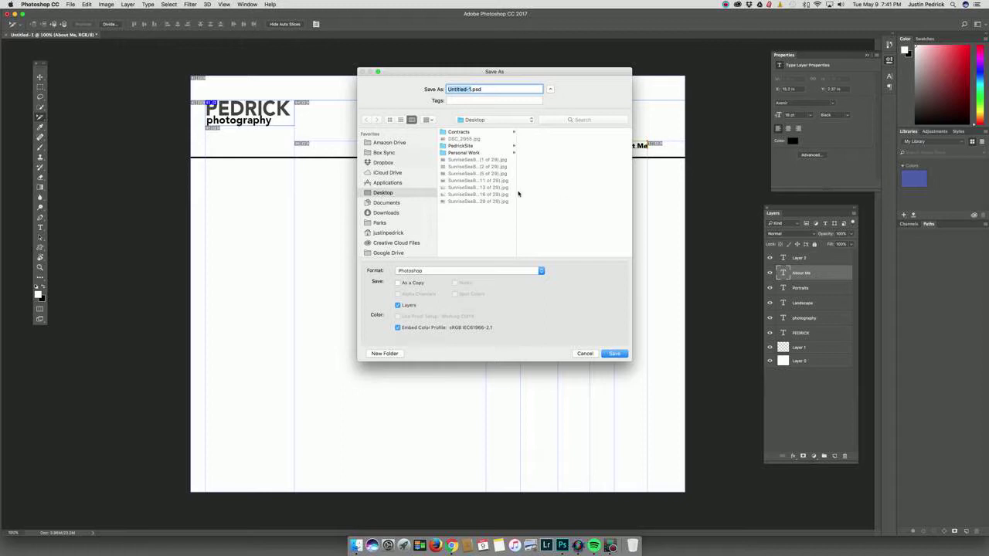
click(392, 353)
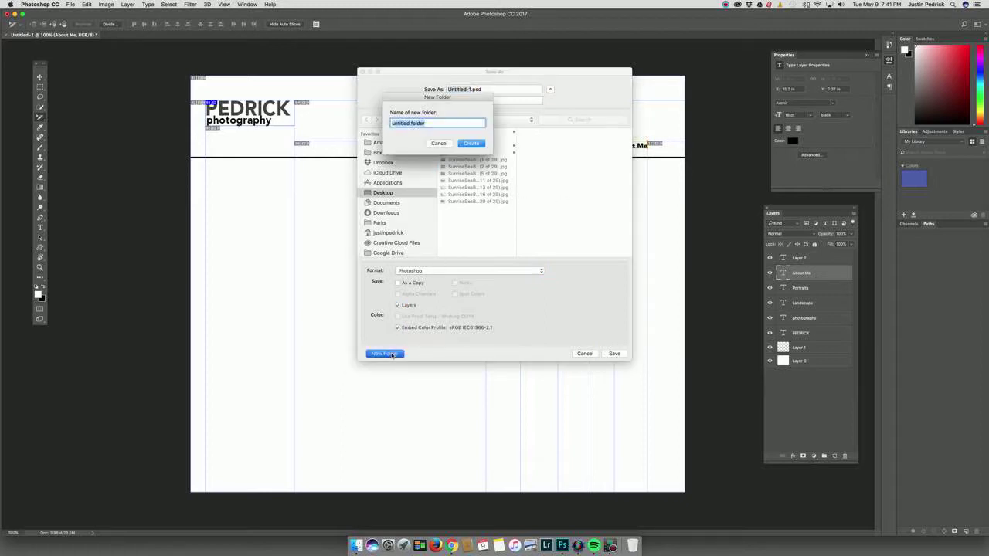
text(PEDRICKPHOTOGRAPHYWEBSITE)
text(IDEO)
key(Return)
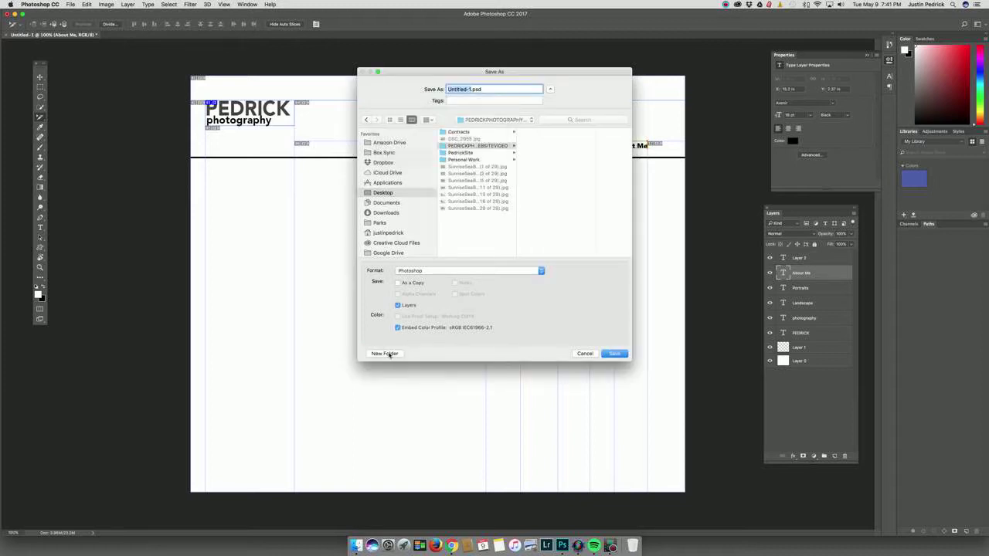
text(index)
key(Return)
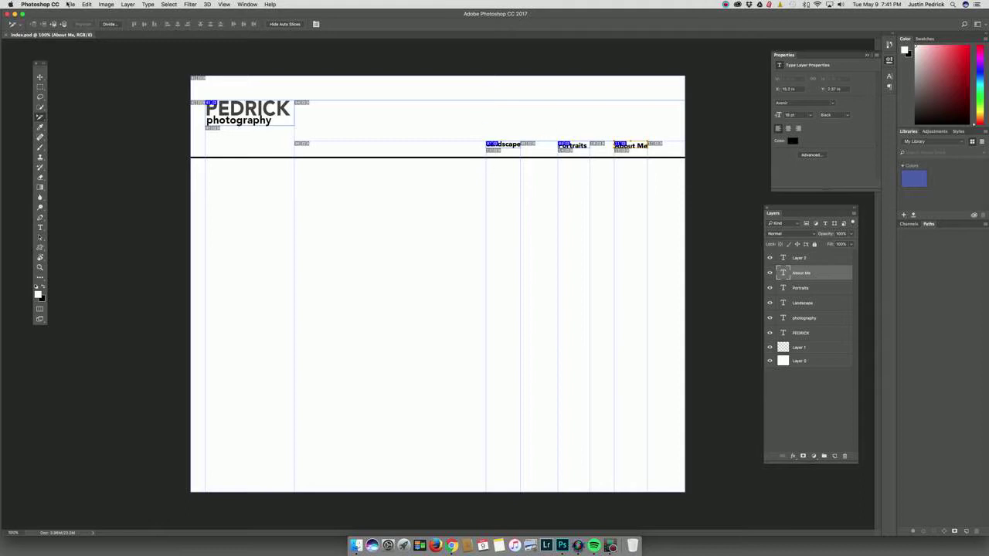
Save a copy of the page as landscape.psd in the same website folder
click(70, 4)
click(87, 83)
text(landscape)
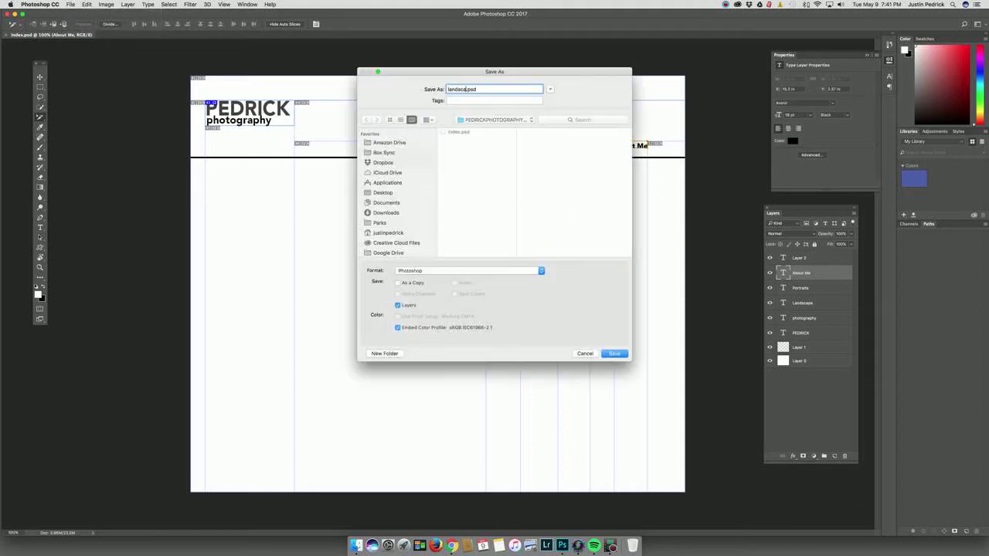
key(Return)
click(70, 5)
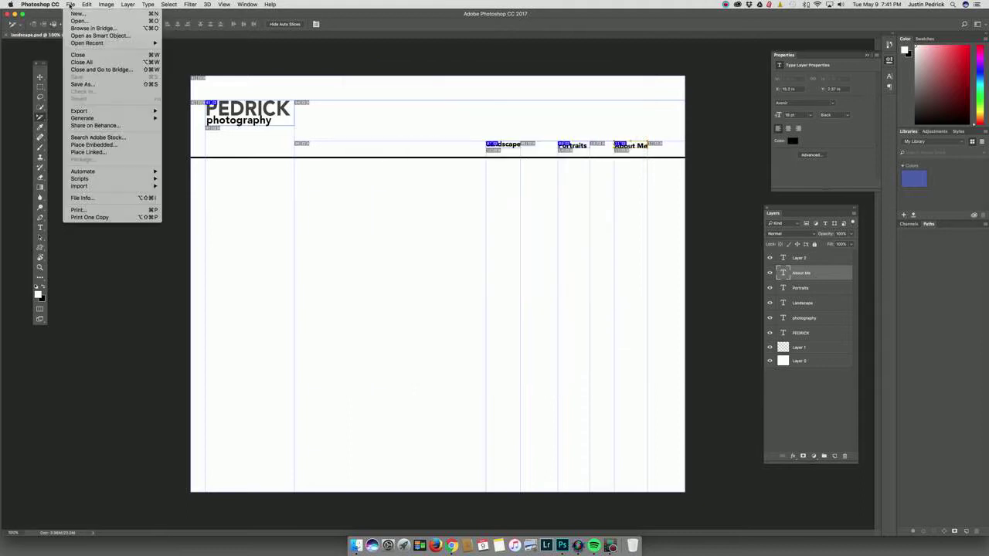
click(77, 21)
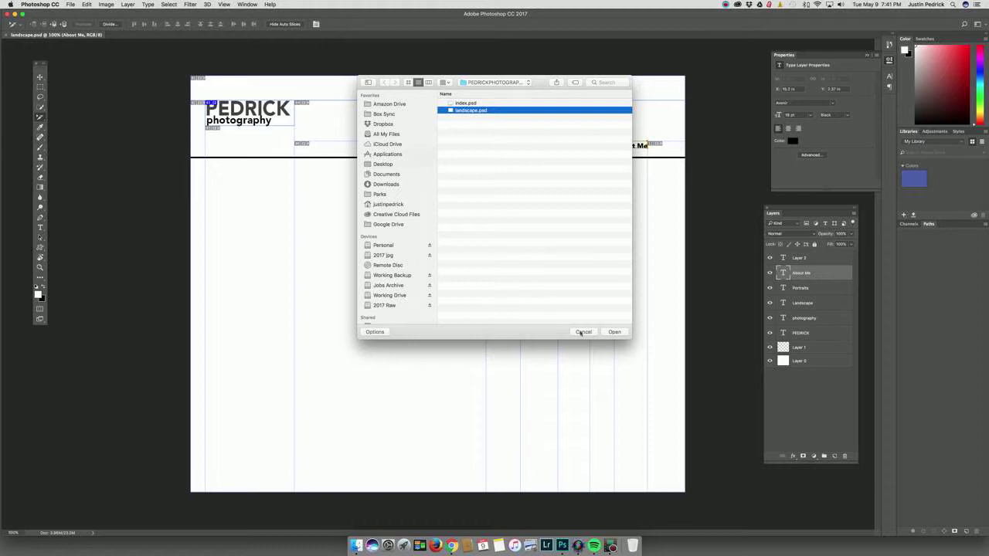
click(583, 332)
Save another copy of the page as portraits.psd in the website folder
click(71, 5)
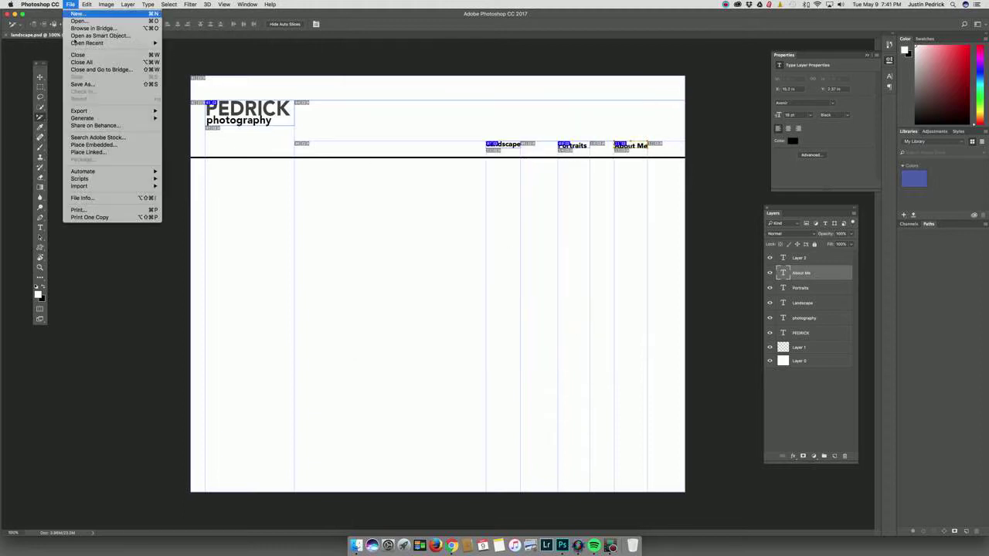
click(84, 85)
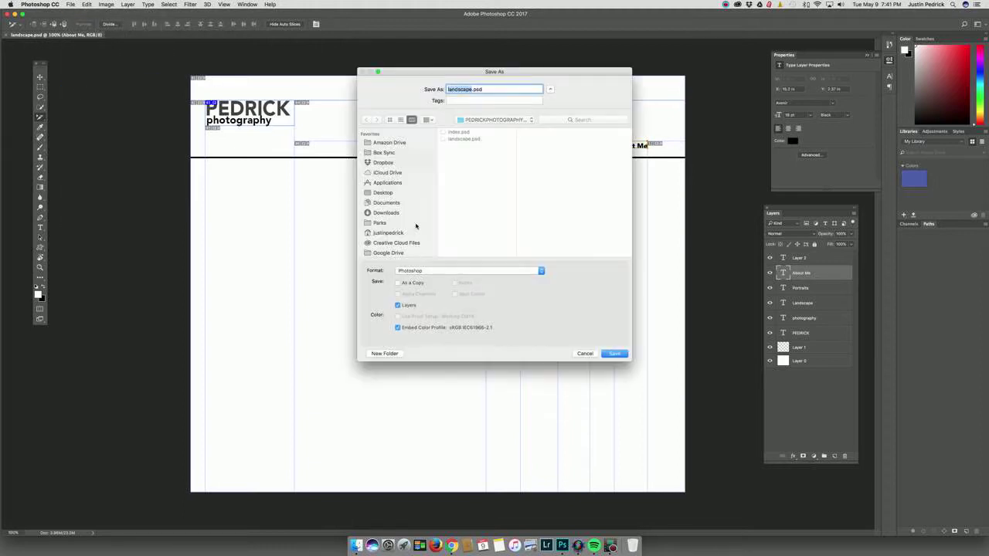
text(portraits)
key(Return)
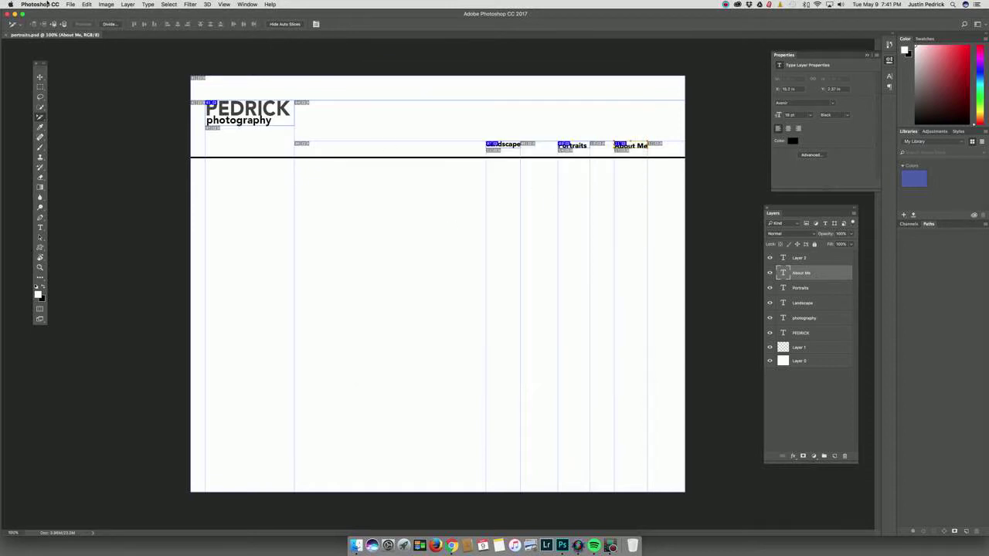
Save a further copy of the page as about.psd in the website folder
click(70, 4)
click(91, 89)
text(about)
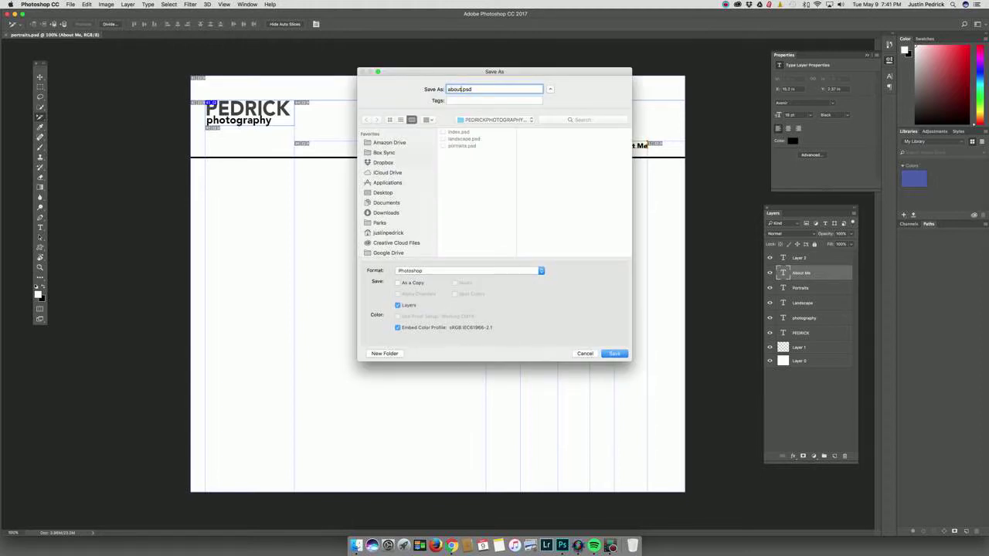
key(Return)
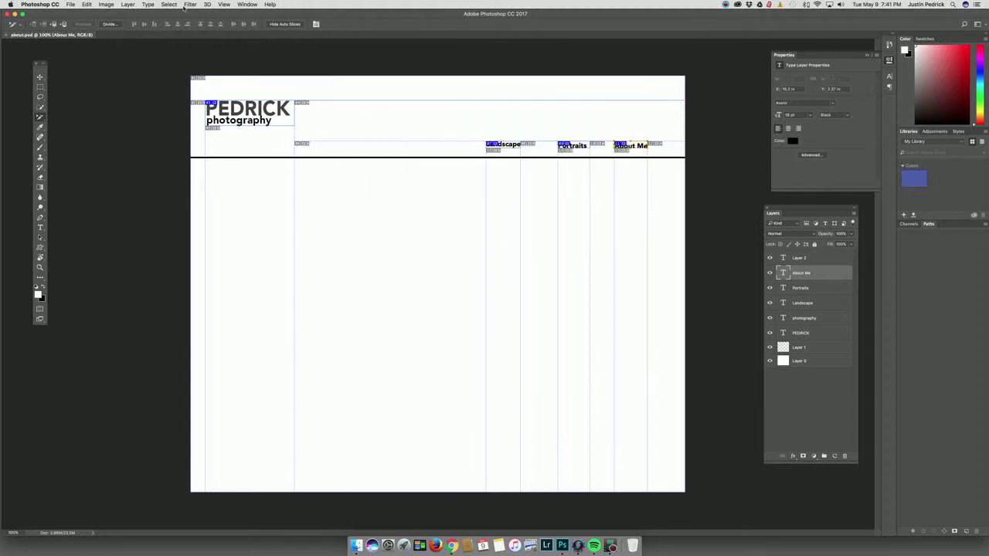
Hide the extras, including the slice outlines, and close about.psd
click(224, 4)
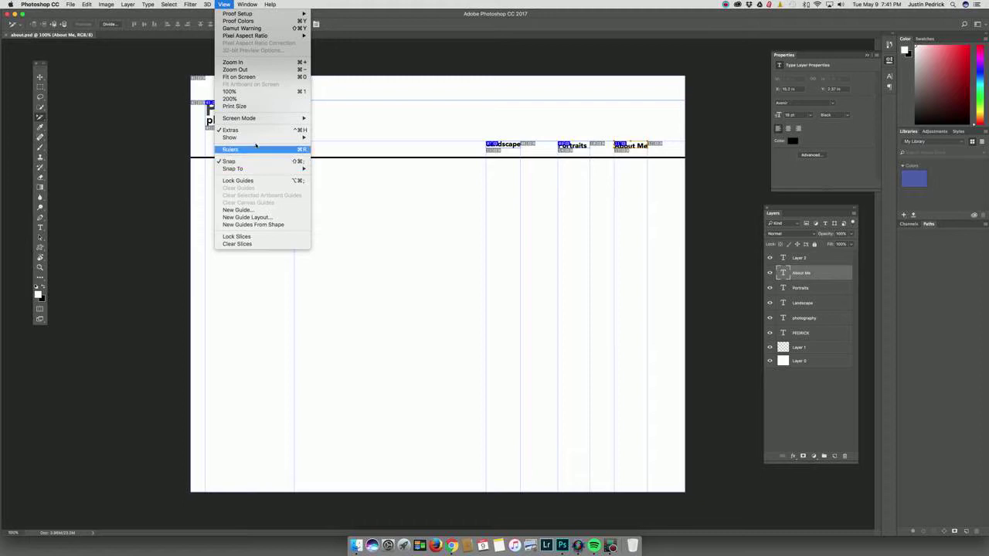
click(247, 130)
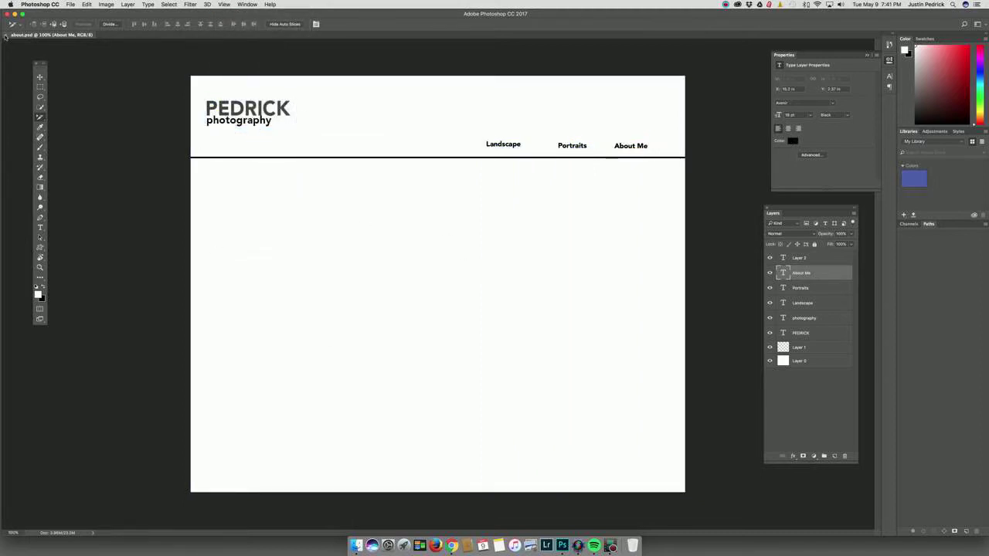
click(5, 35)
Open index.psd from the website folder and decline creating a new library from the document
click(71, 4)
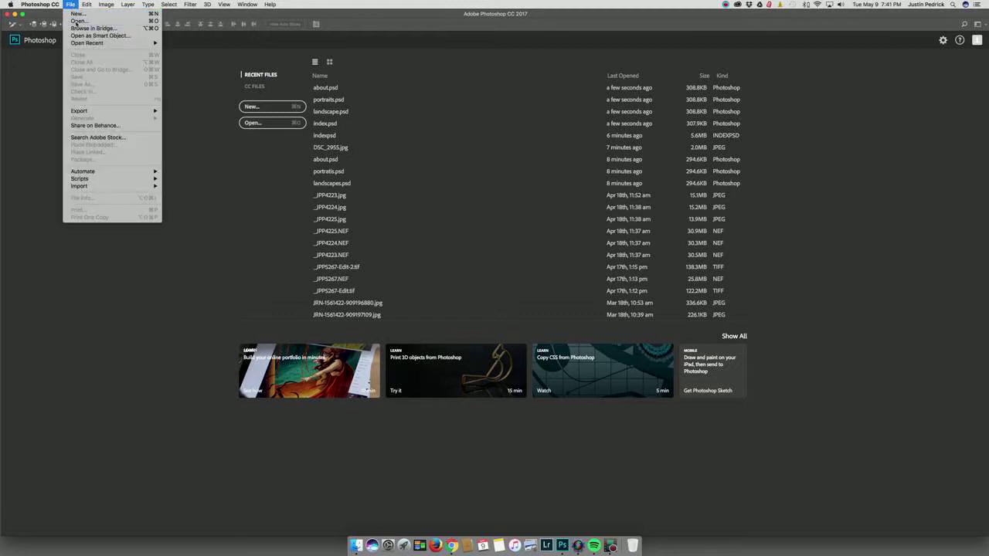
click(77, 22)
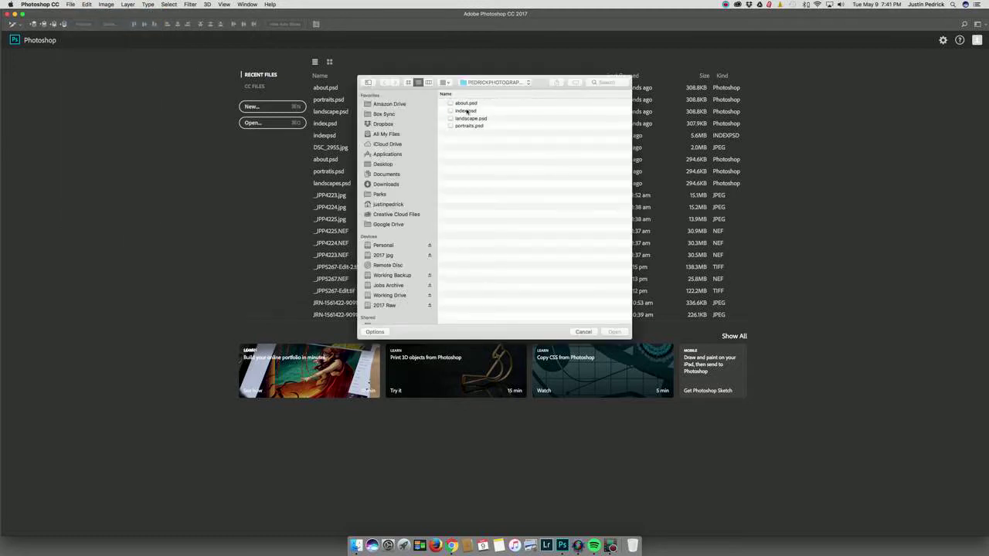
click(462, 113)
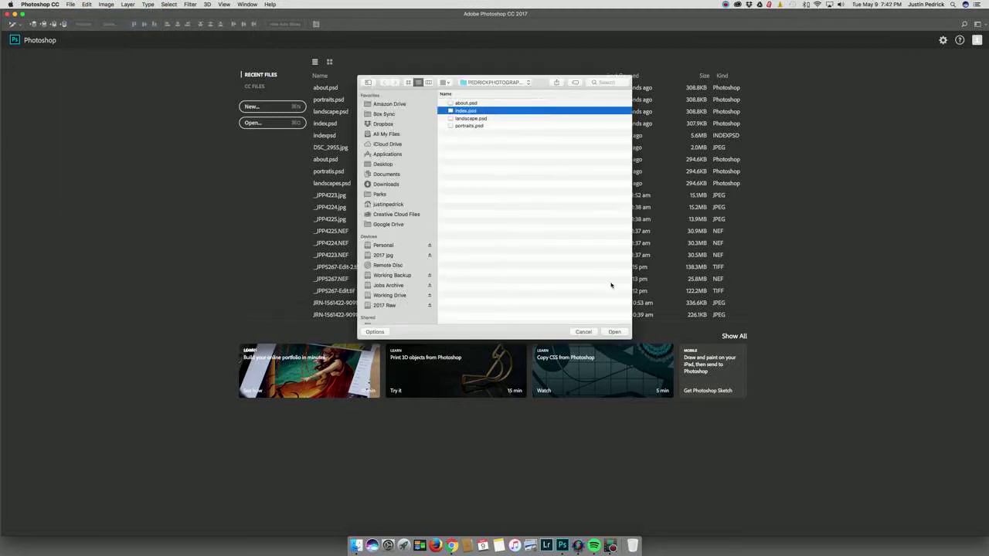
click(614, 332)
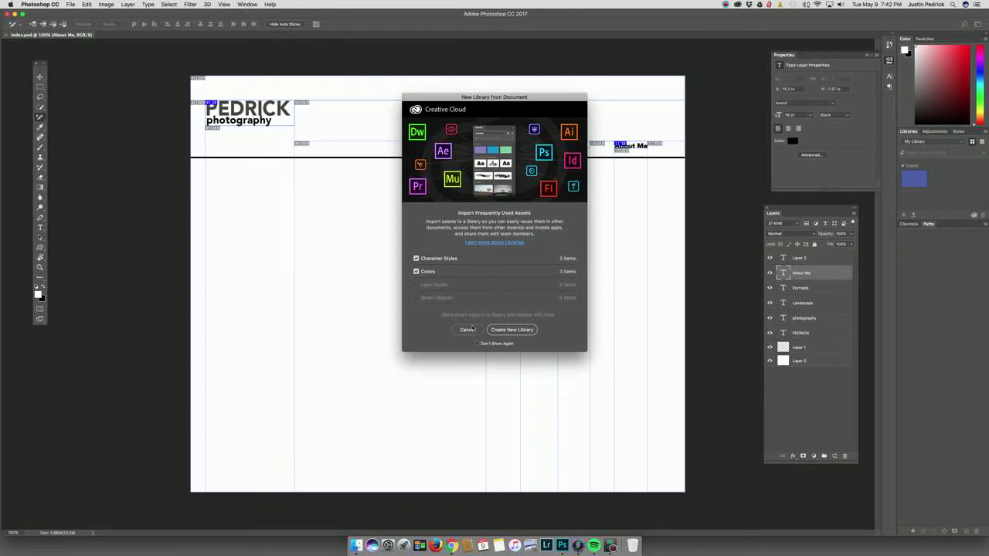
click(466, 329)
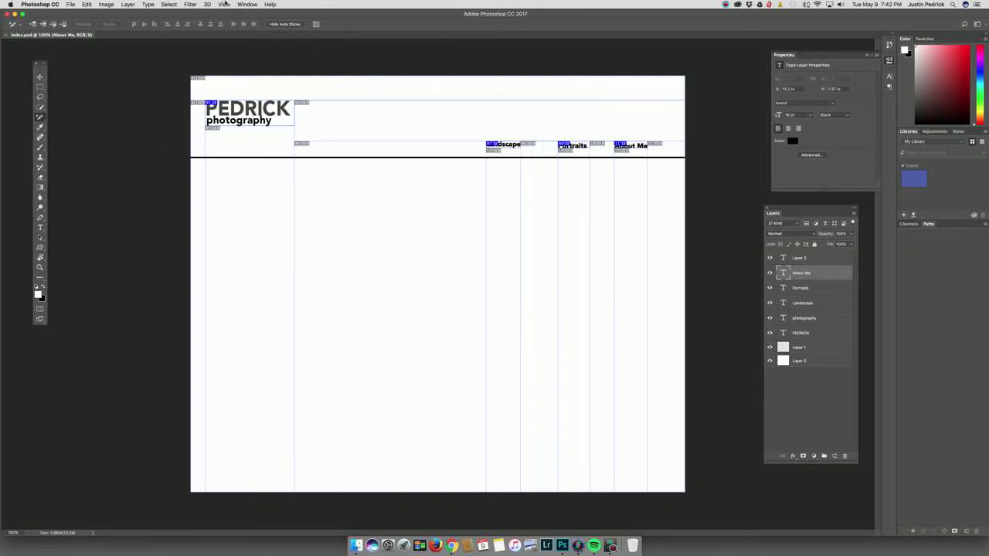
Hide the extras in index.psd and open the photo DSC_2955.jpg from the Desktop
click(224, 4)
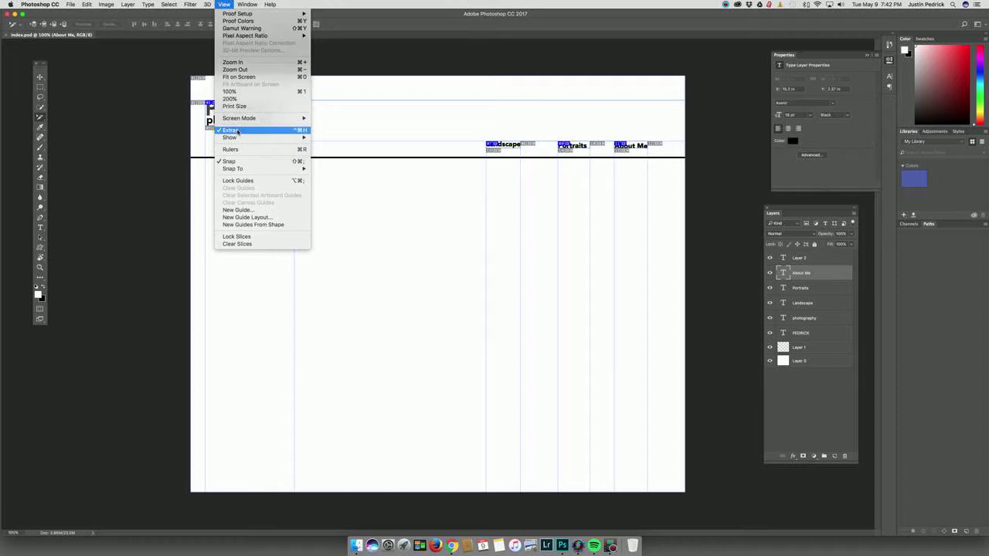
click(237, 131)
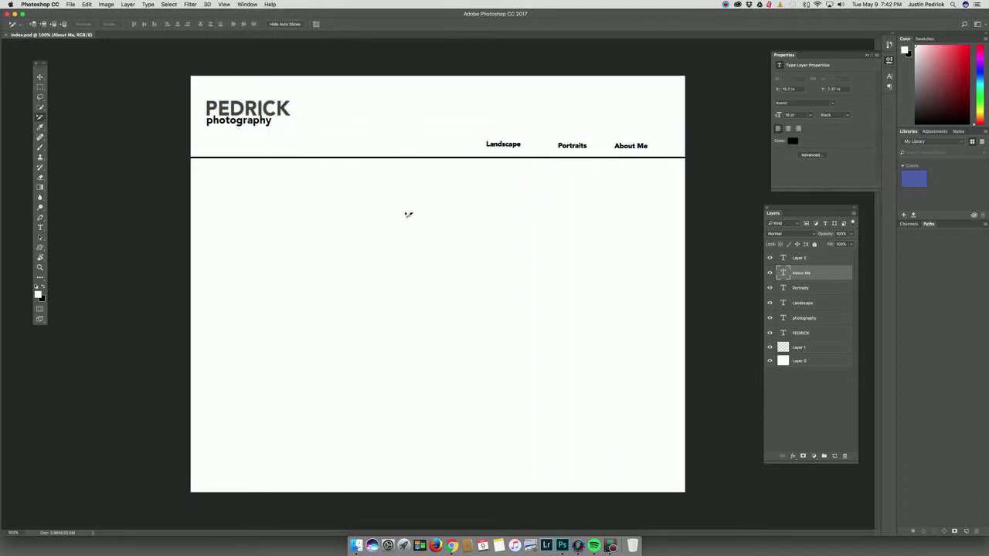
click(71, 4)
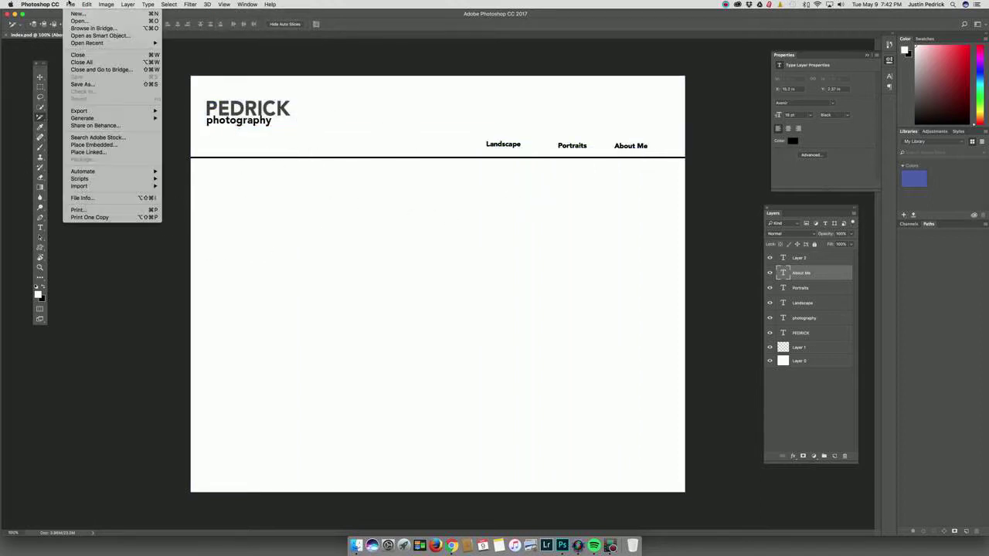
click(80, 21)
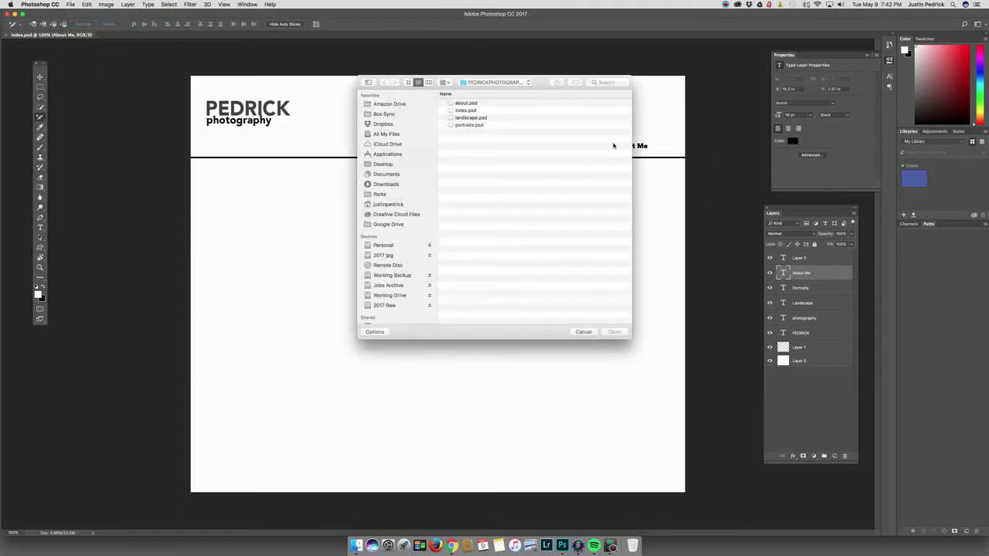
click(381, 163)
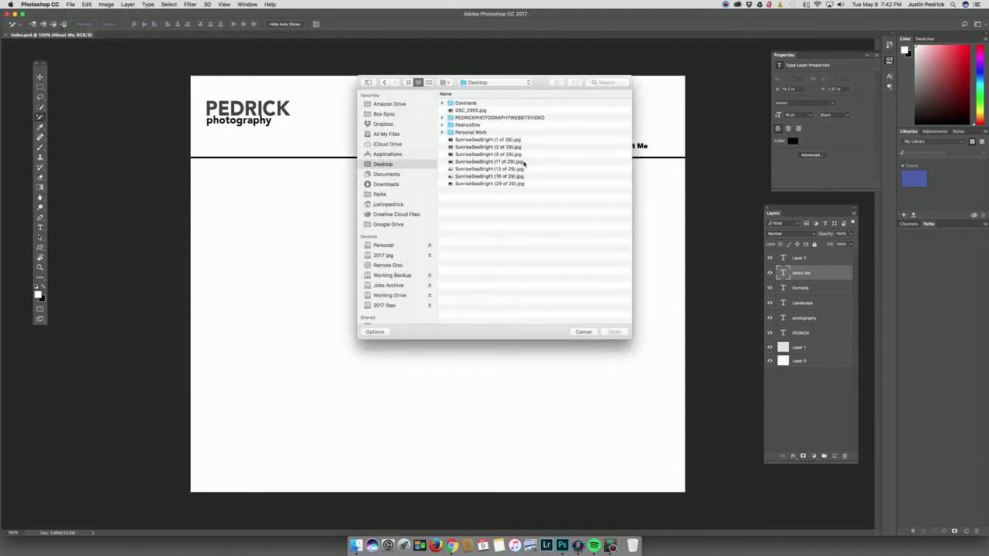
click(467, 111)
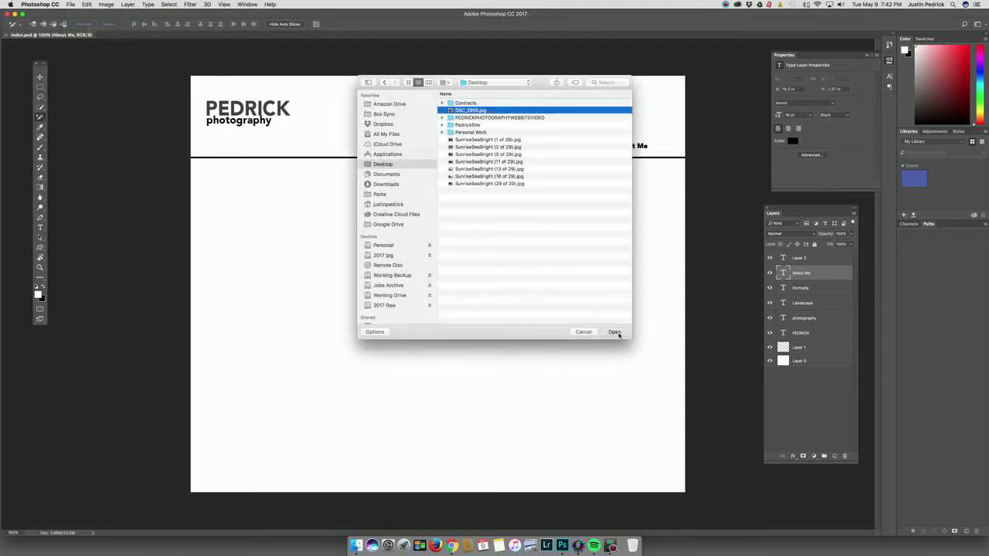
click(615, 333)
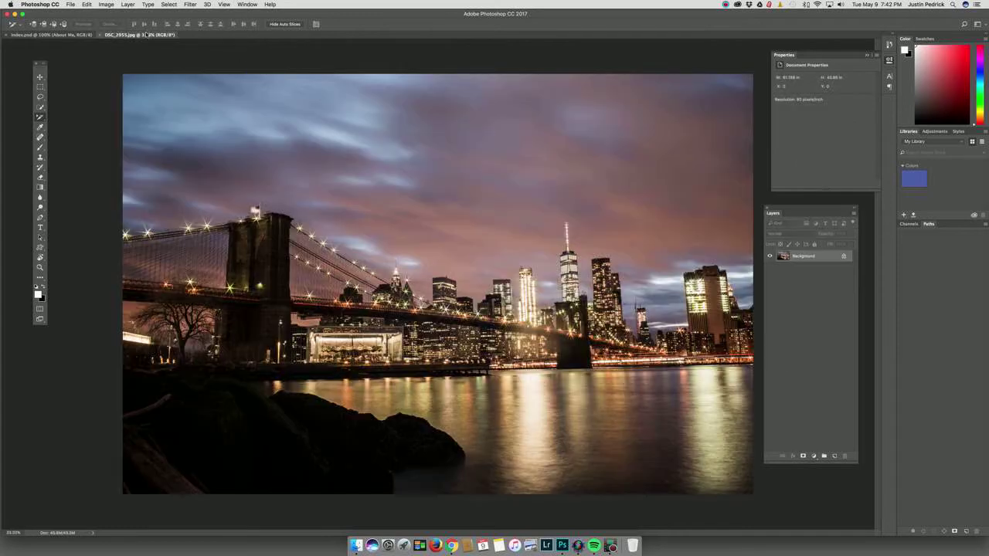
Float the DSC_2955.jpg document in its own window and move a copy of the photo into index.psd
drag(146, 35, 893, 175)
key(v)
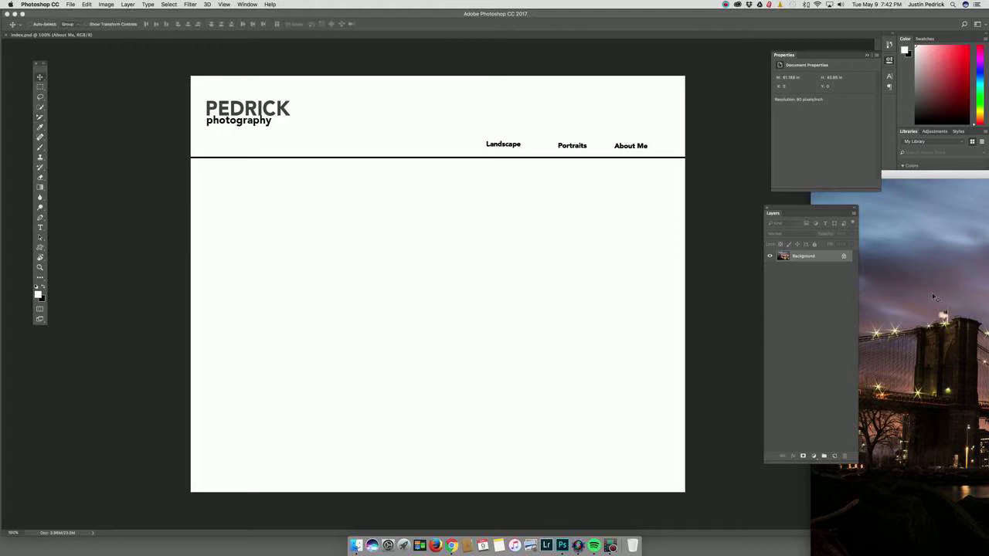
drag(942, 315, 402, 244)
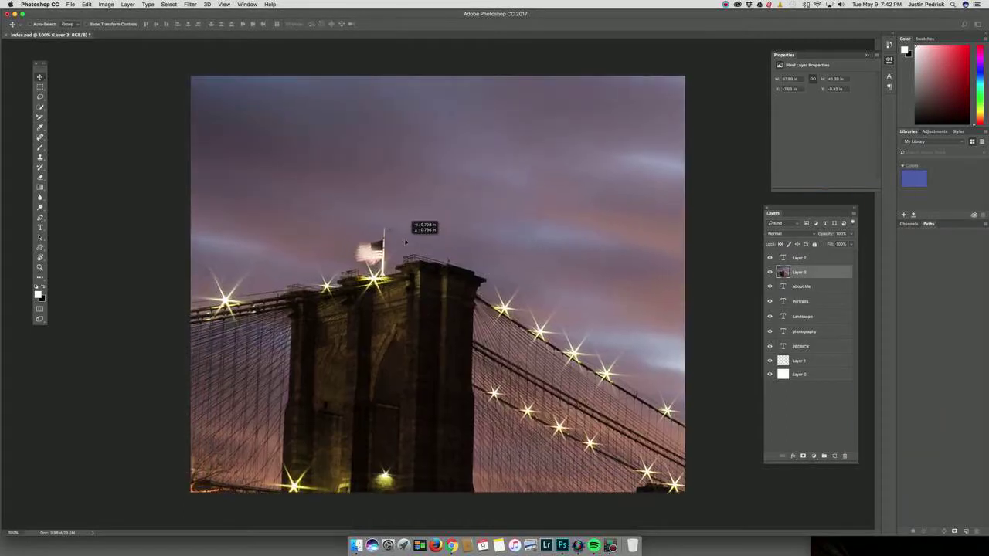
Scale the bridge photo layer down proportionally to about 11.57 by 7.72 in so it fits on the page below the header
key(super+t)
key(super+minus)
key(super+minus)
key(super+minus)
key(super+minus)
key(super+minus)
key(super+minus)
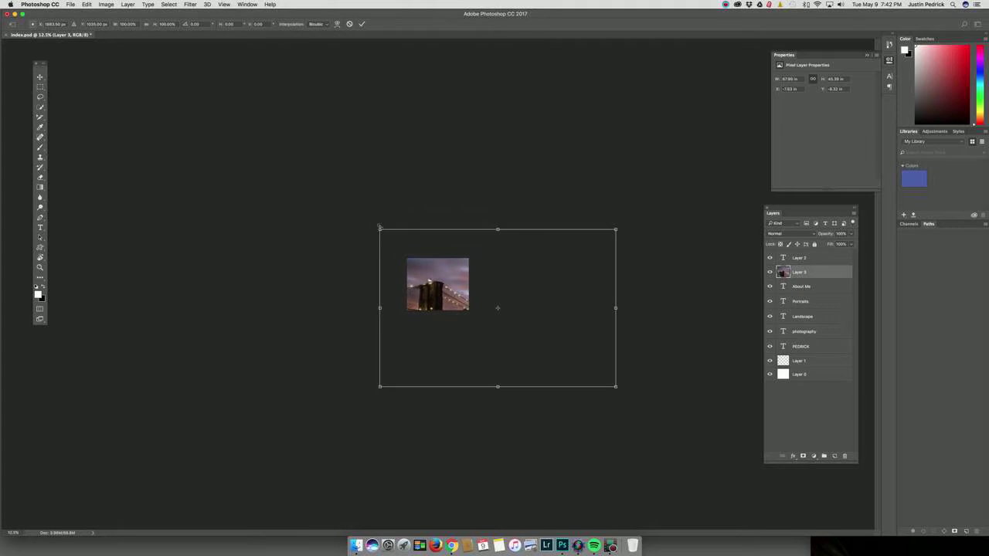
drag(379, 227, 423, 285)
key(Return)
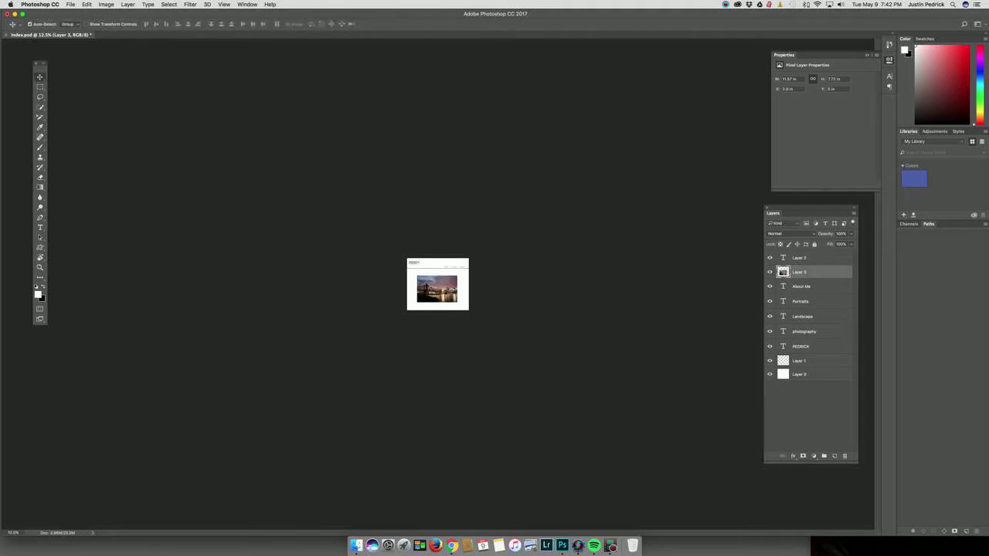
Enlarge the bridge photo proportionally to about 16.4 in wide, position it beneath the header line, and save index.psd
key(super+equal)
key(super+equal)
key(super+equal)
key(super+equal)
key(super+equal)
key(super+equal)
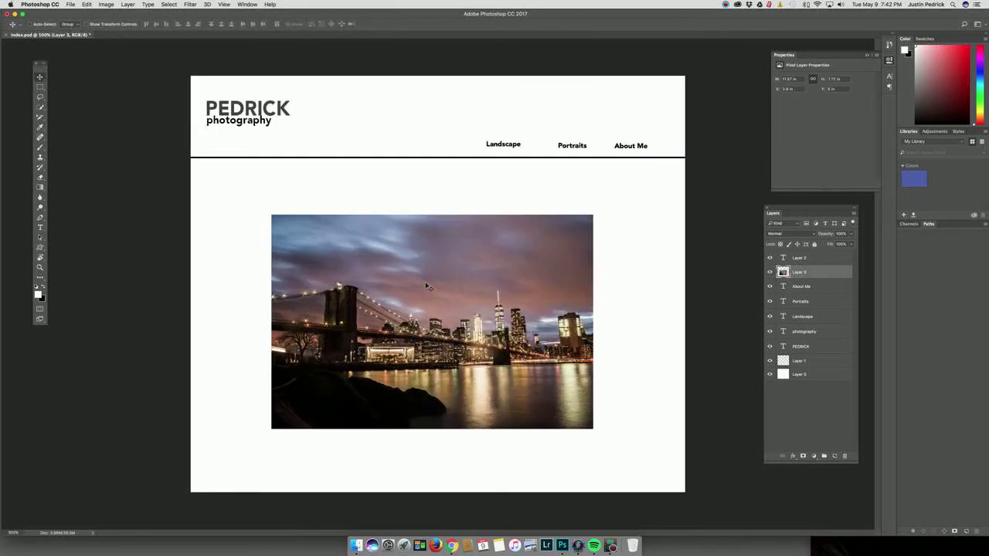
key(super+t)
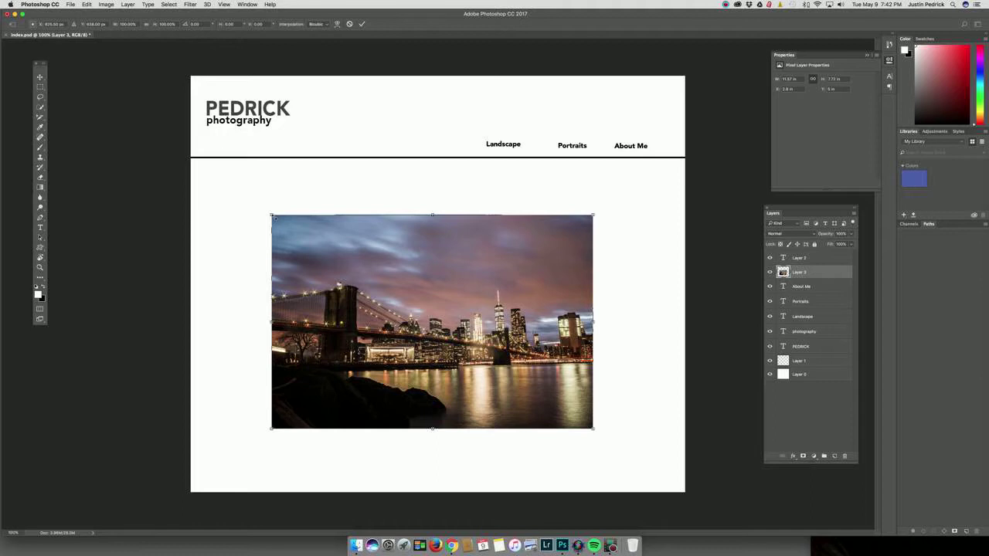
drag(273, 219, 203, 172)
drag(269, 189, 301, 211)
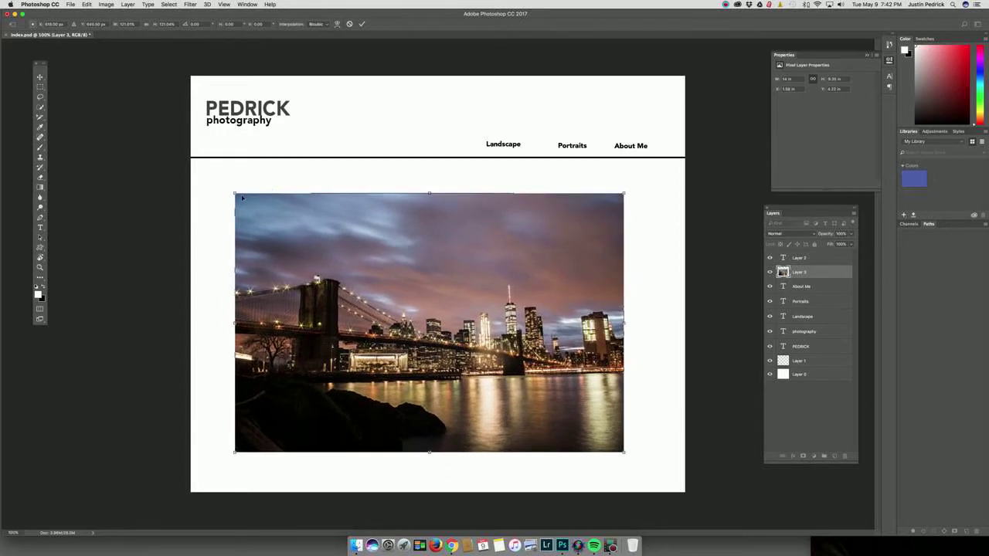
drag(241, 198, 192, 161)
drag(394, 300, 425, 309)
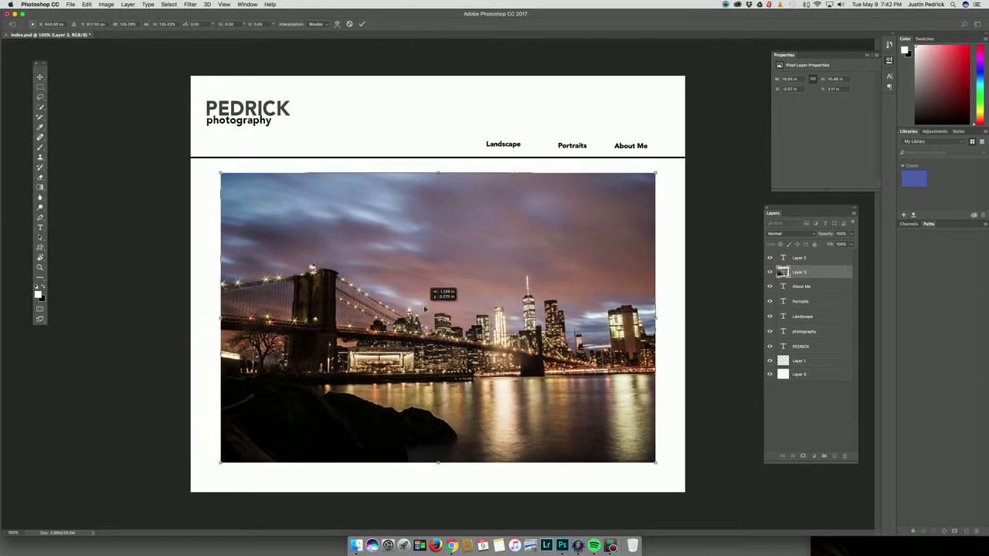
drag(218, 173, 199, 160)
drag(334, 248, 341, 260)
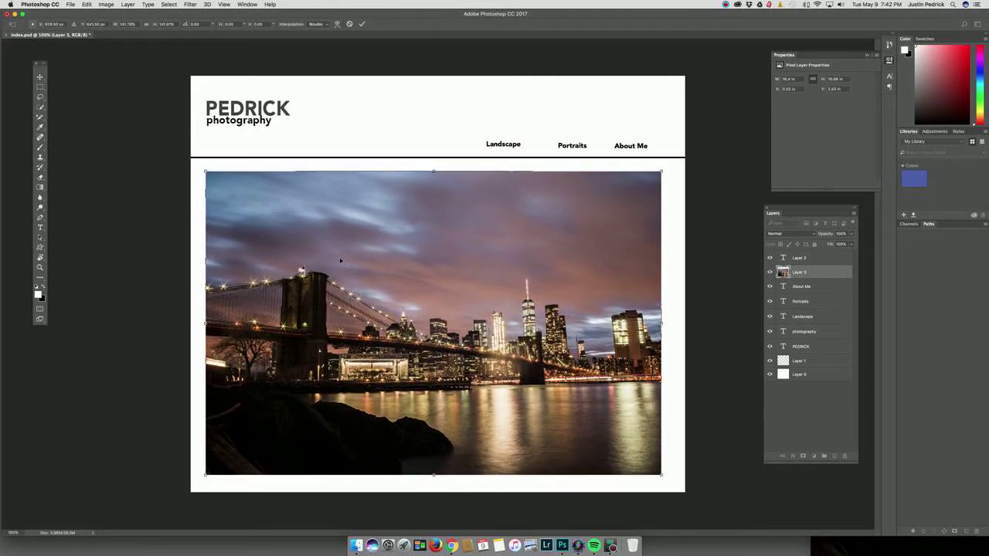
key(Return)
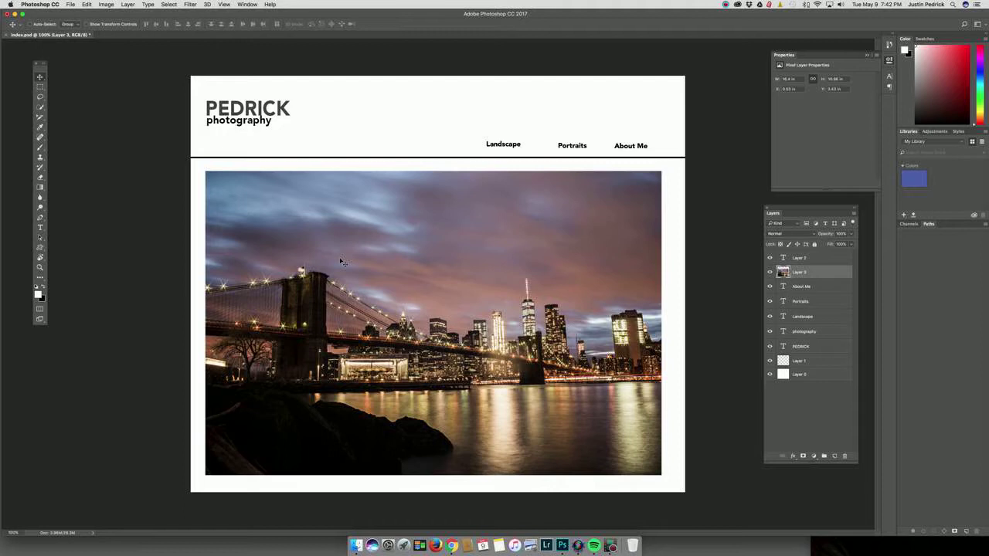
click(70, 4)
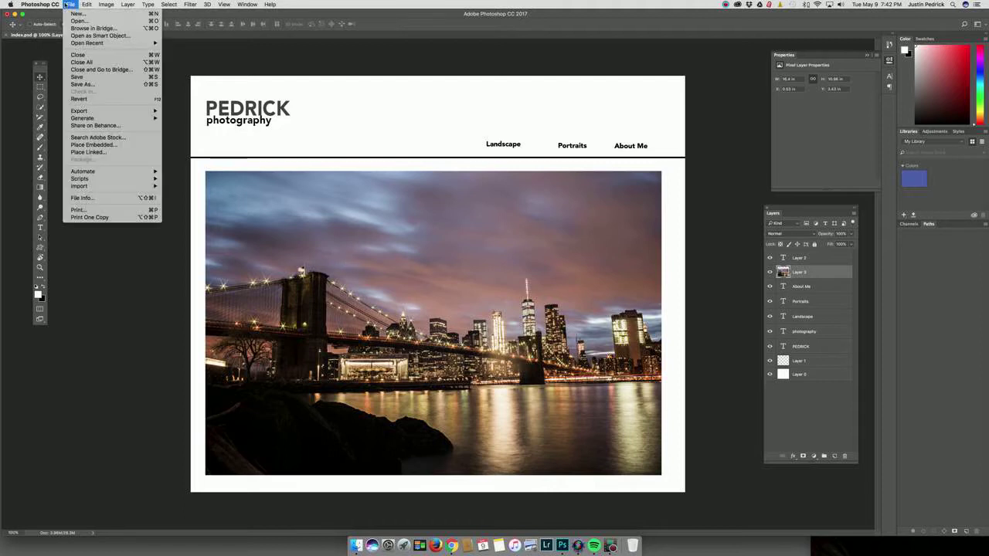
click(85, 77)
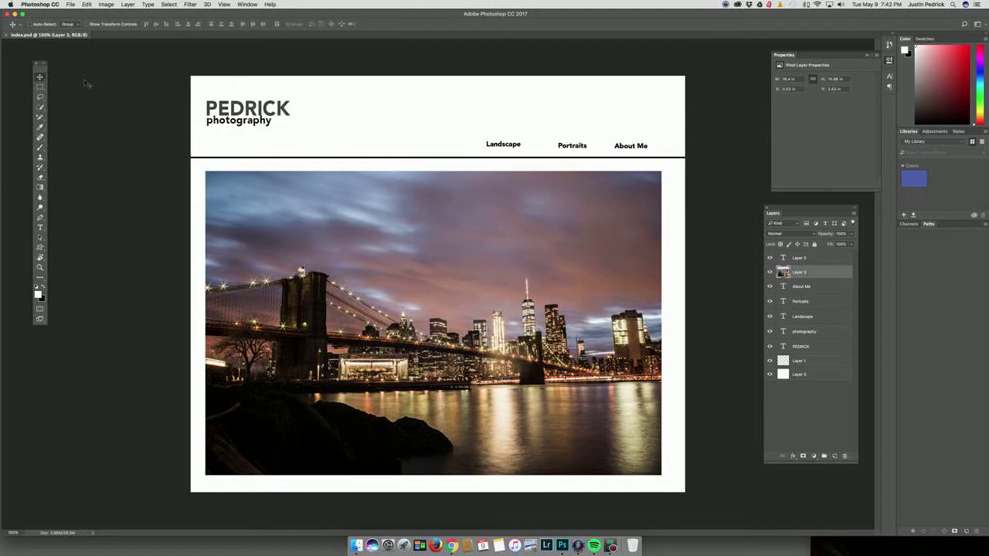
click(72, 5)
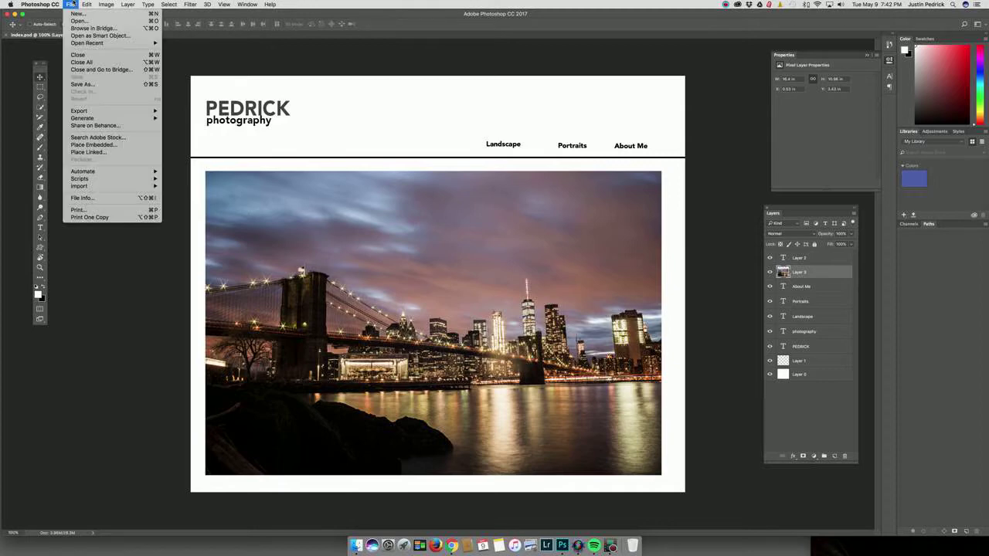
mouse_move(102, 114)
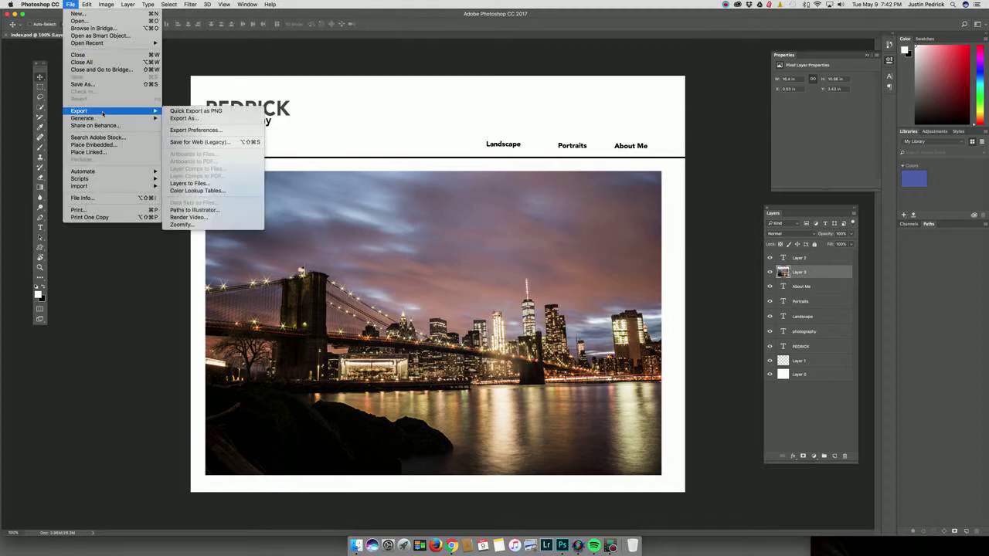
click(105, 288)
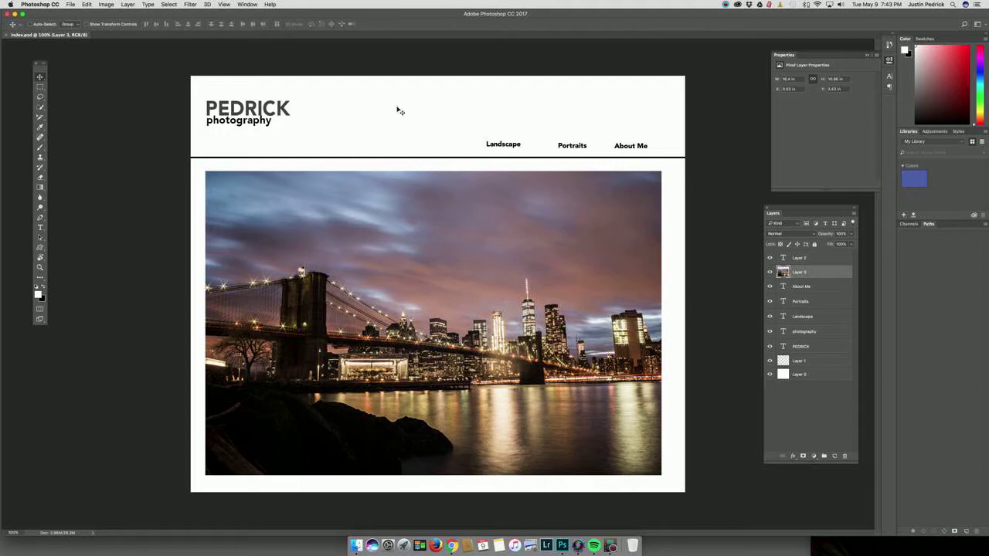
Start the Save for Web (Legacy) export of index.psd and enlarge its window to show more of the sliced page
click(70, 5)
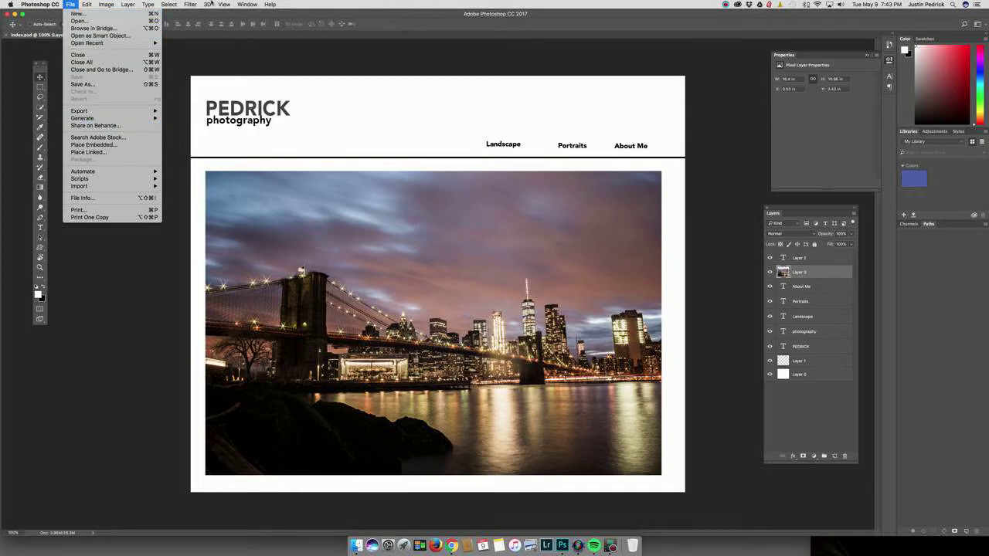
mouse_move(83, 114)
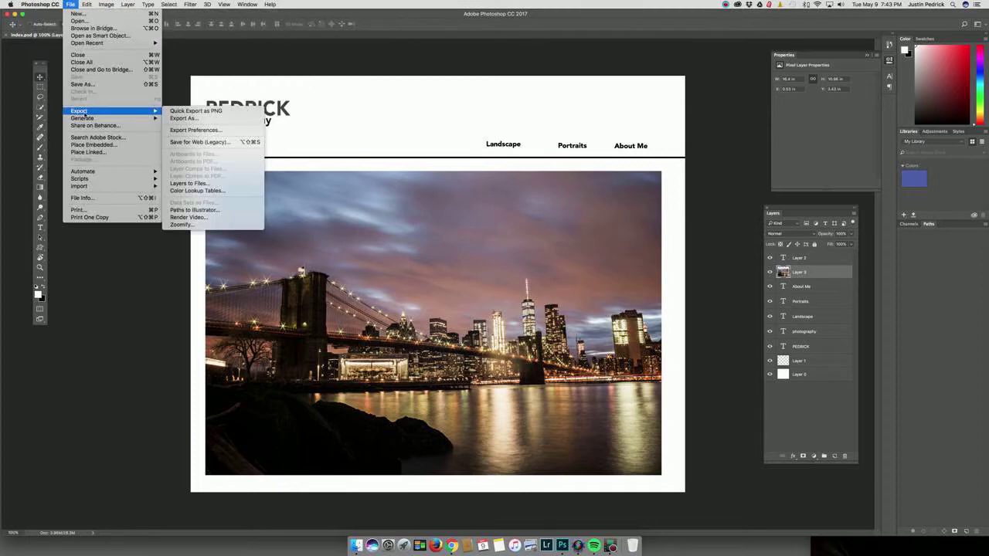
click(210, 144)
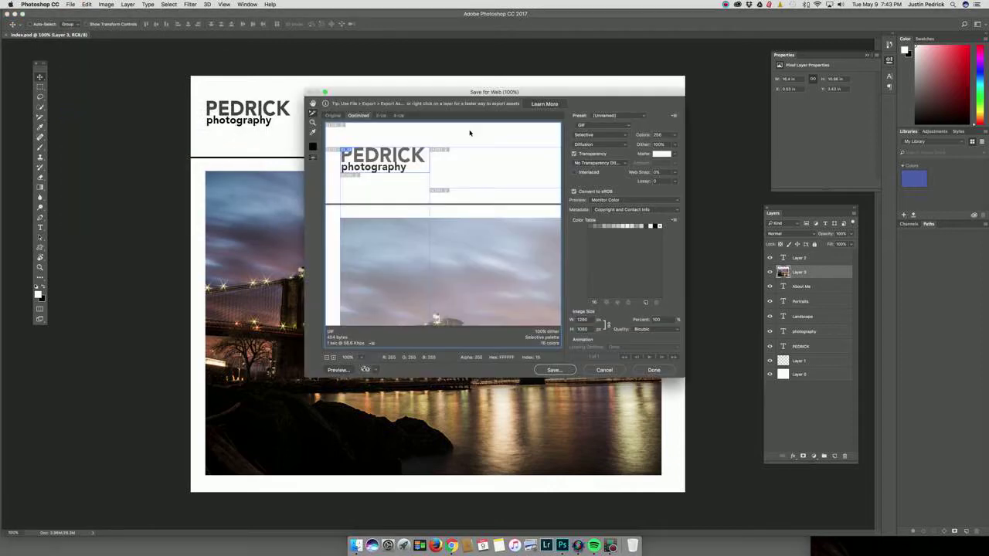
drag(482, 92, 294, 56)
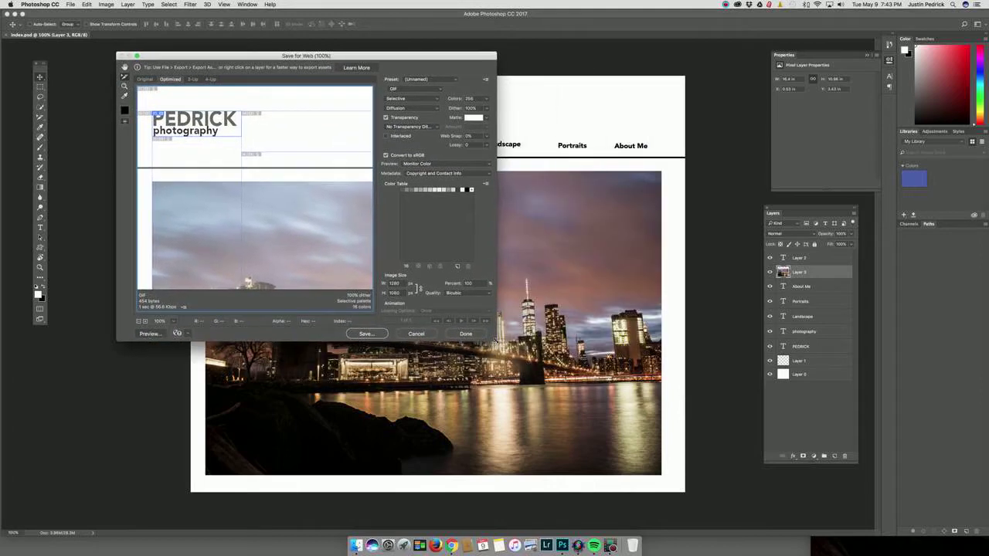
drag(496, 340, 680, 427)
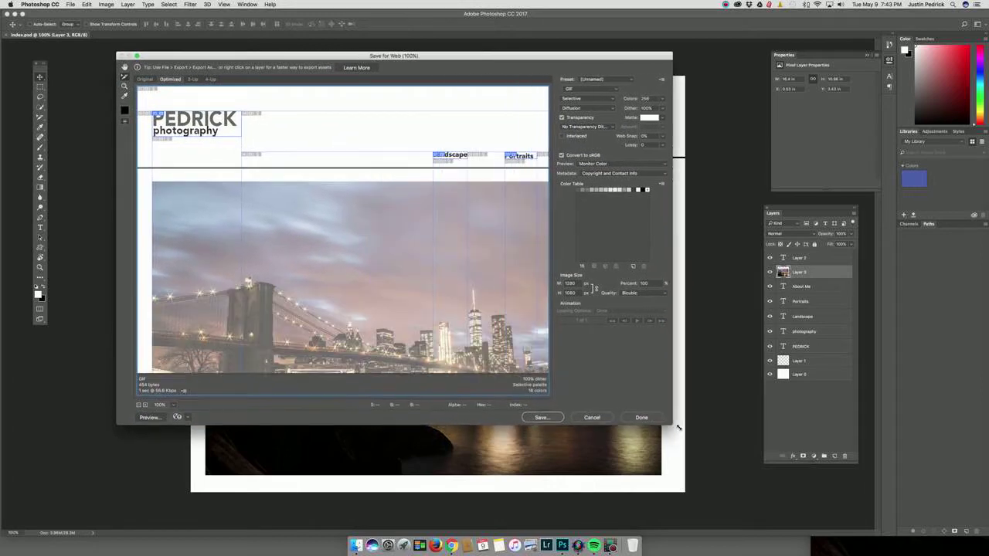
Export all slices as index.html in HTML and Images format into the photography website folder on the Desktop
click(547, 421)
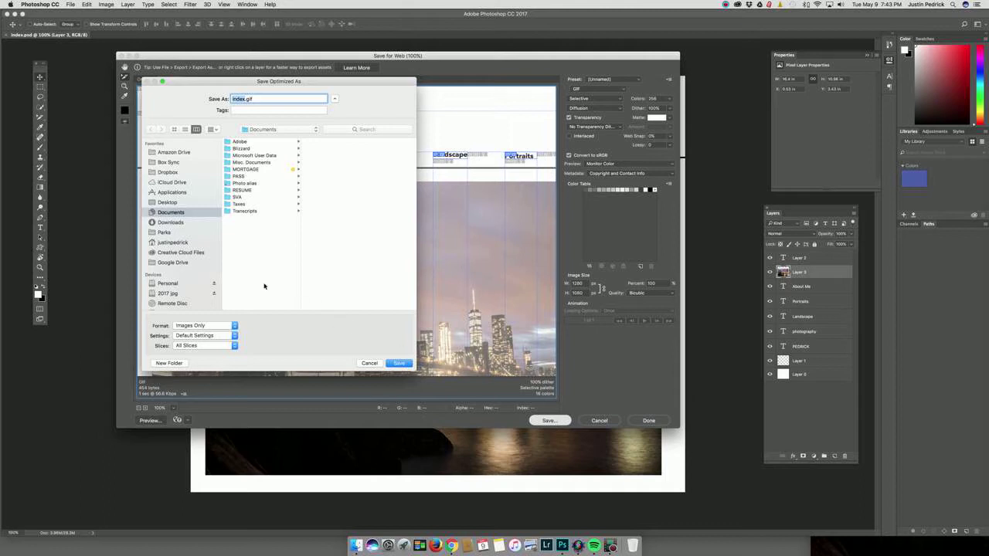
click(167, 202)
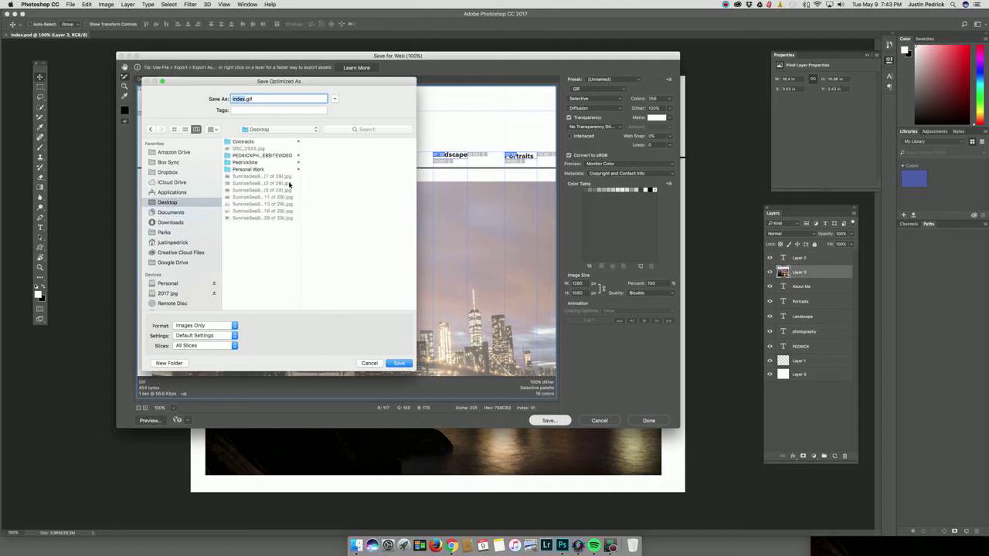
click(244, 156)
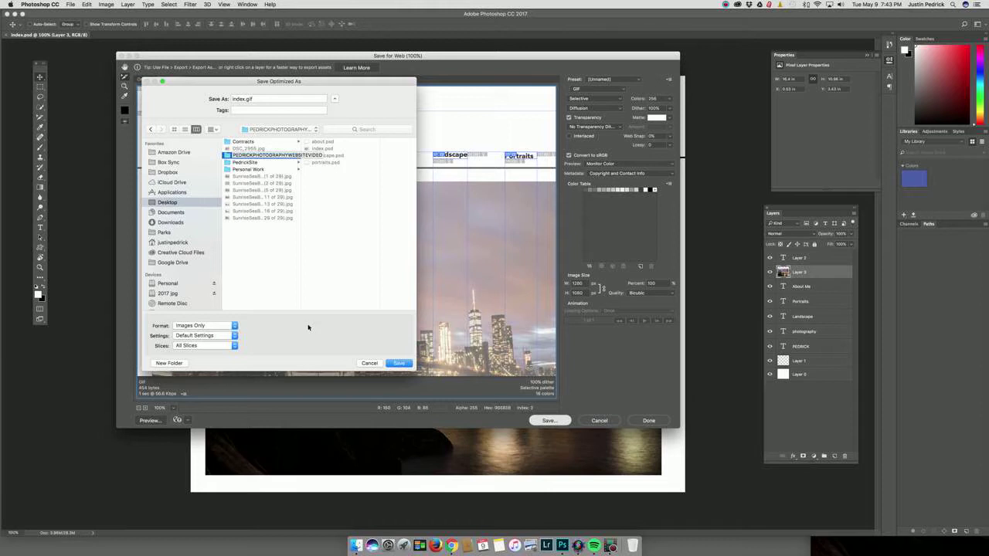
click(234, 328)
click(219, 319)
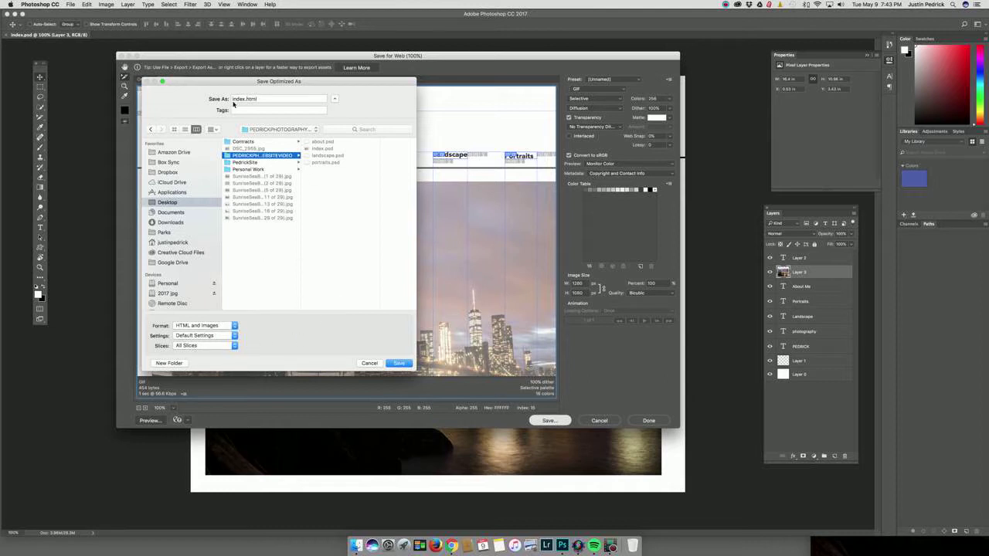
click(398, 363)
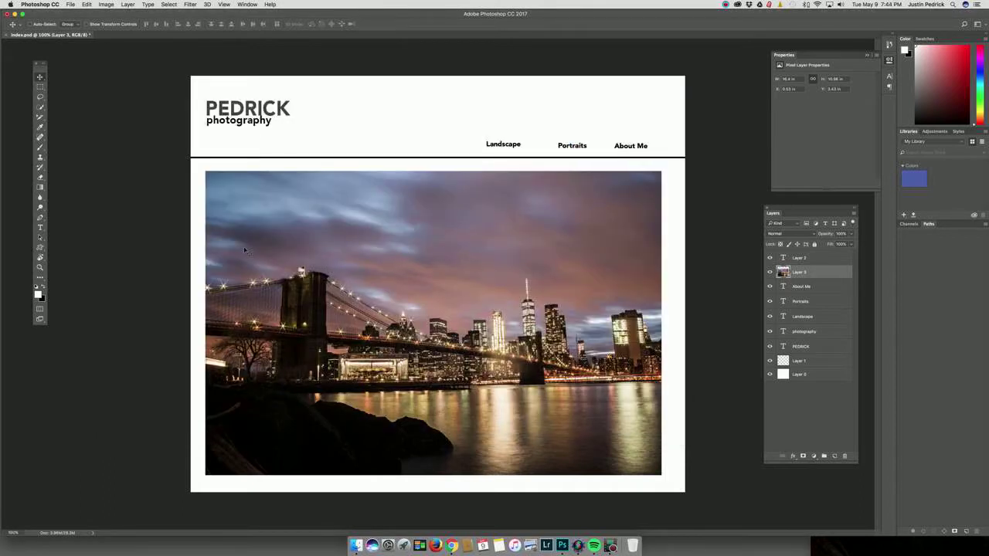
Close index.psd and save its changes
click(6, 36)
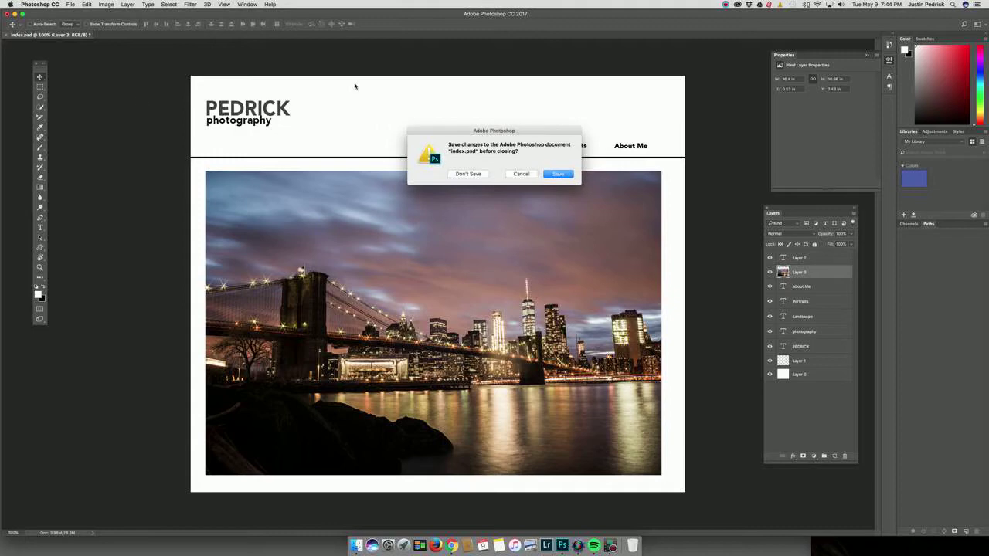
click(564, 173)
Open landscape.psd from the photography website folder, decline creating a new library, and move its document window into the main work area
click(70, 4)
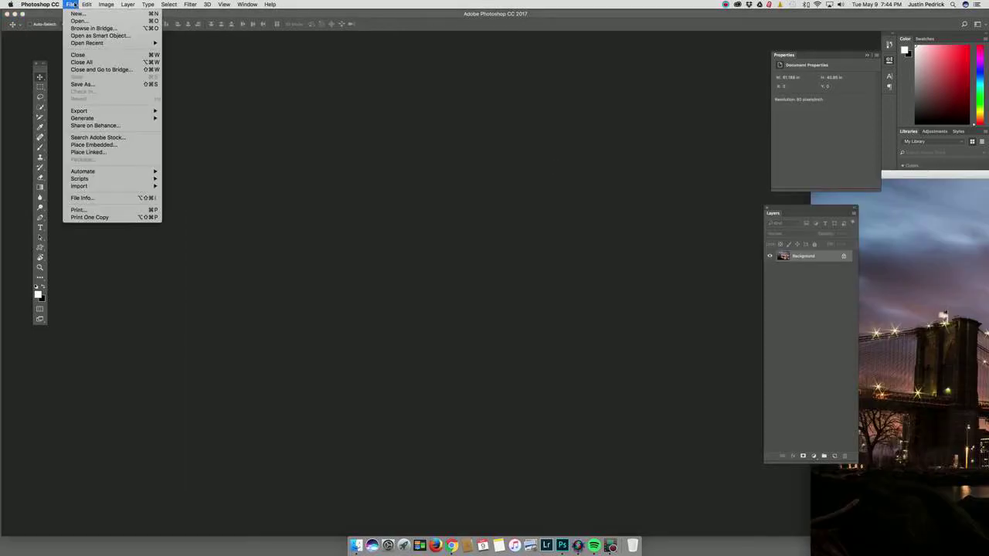
click(79, 21)
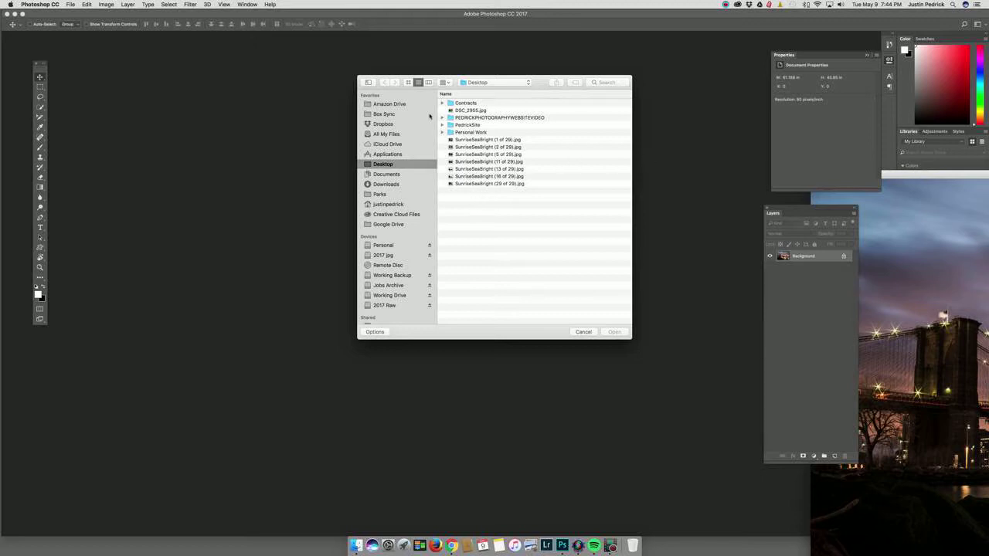
double_click(479, 117)
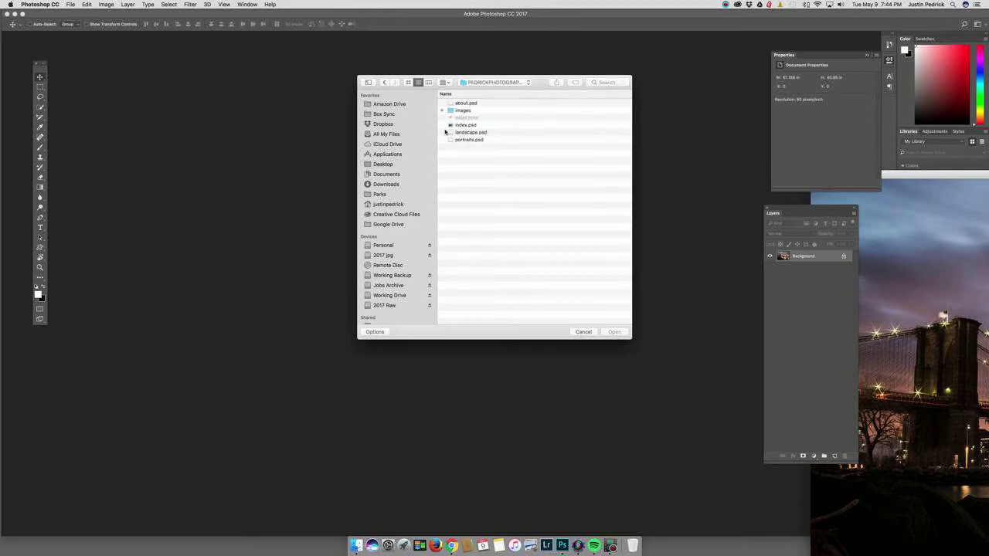
click(468, 133)
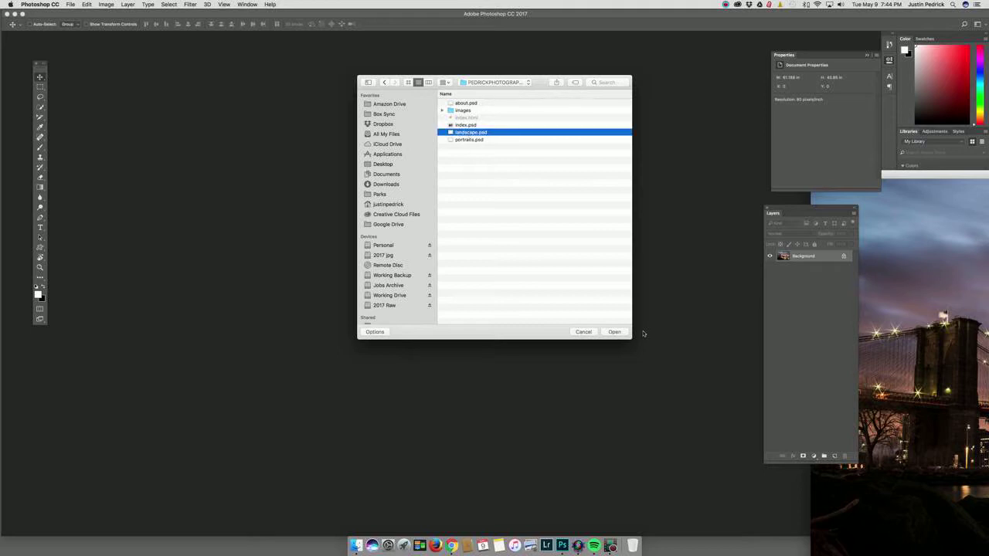
click(617, 332)
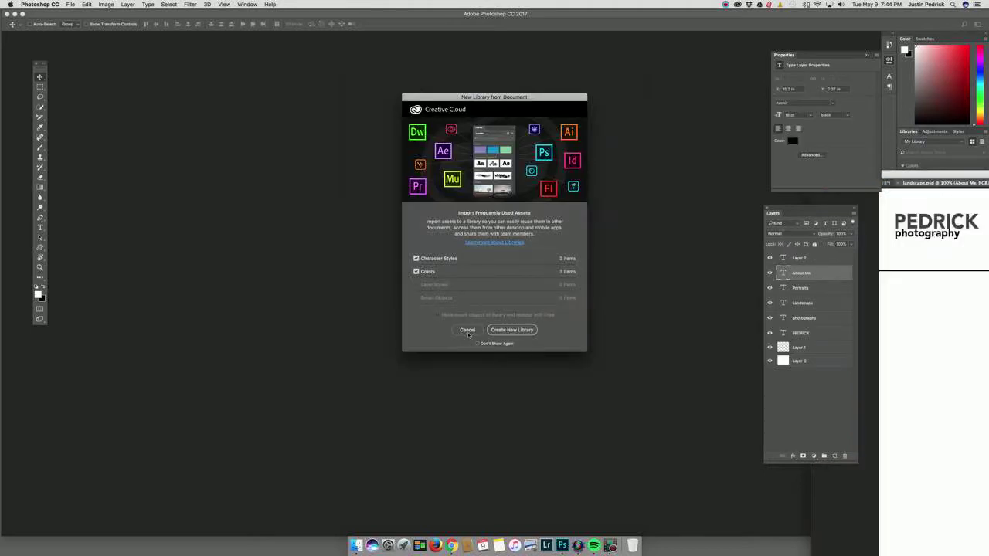
click(467, 329)
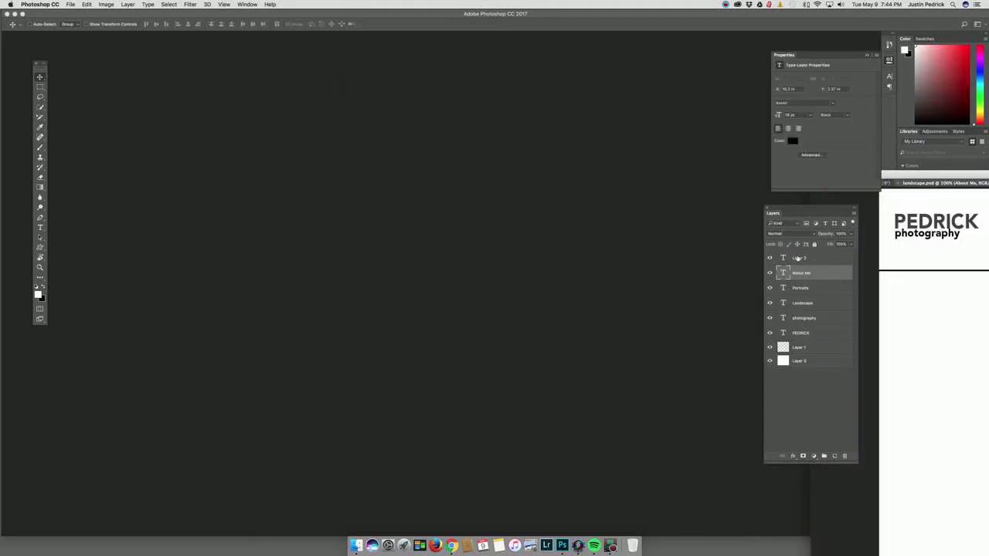
drag(916, 176, 183, 60)
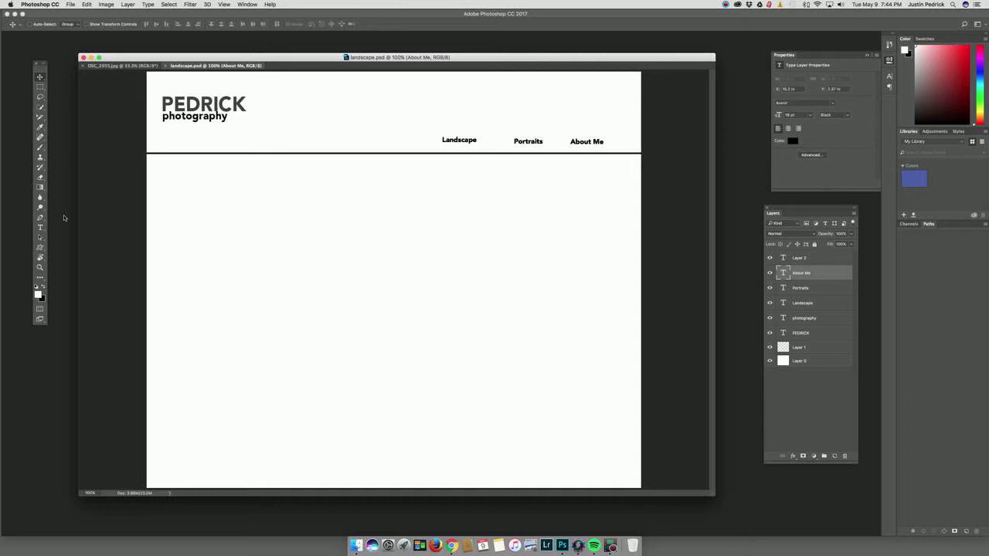
Add a new layer at the top of the layer stack and marquee-select a rectangle about 2.3 by 2 in beneath the header line
click(40, 87)
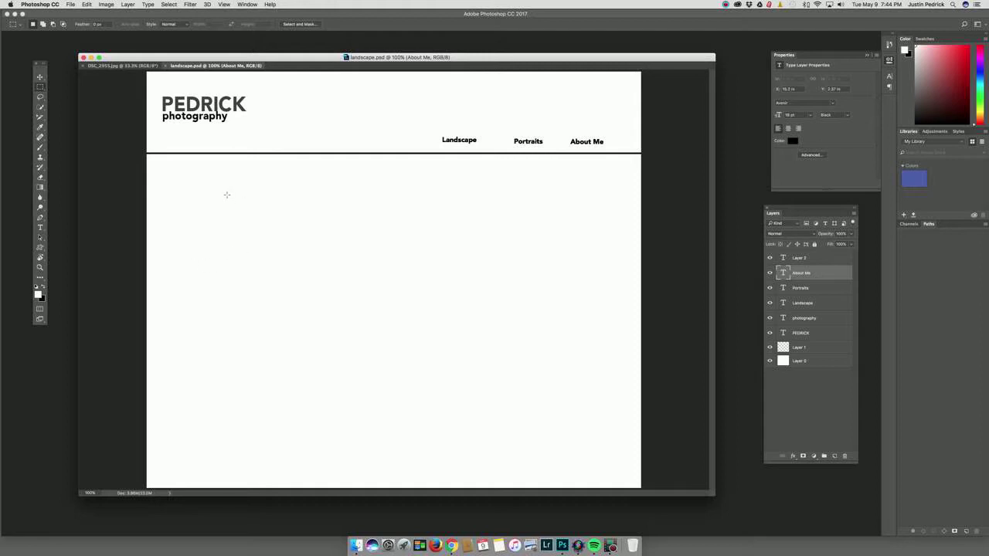
drag(226, 194, 292, 258)
click(834, 456)
mouse_move(809, 271)
mouse_down()
mouse_move(807, 257)
mouse_move(811, 264)
mouse_up()
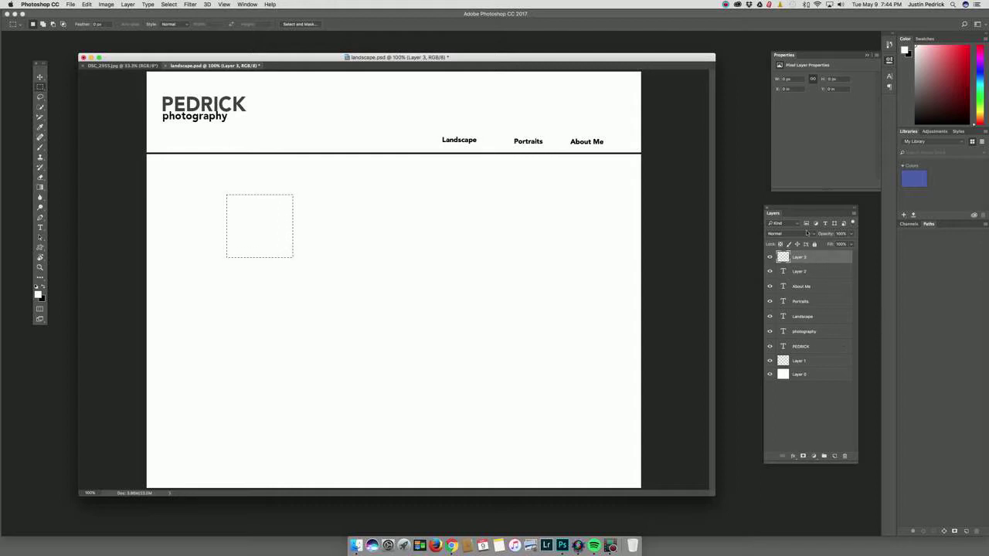
click(238, 205)
drag(209, 194, 272, 249)
Fill the rectangular selection with 50% Gray at 100% opacity in Normal mode, and deselect it
right_click(227, 209)
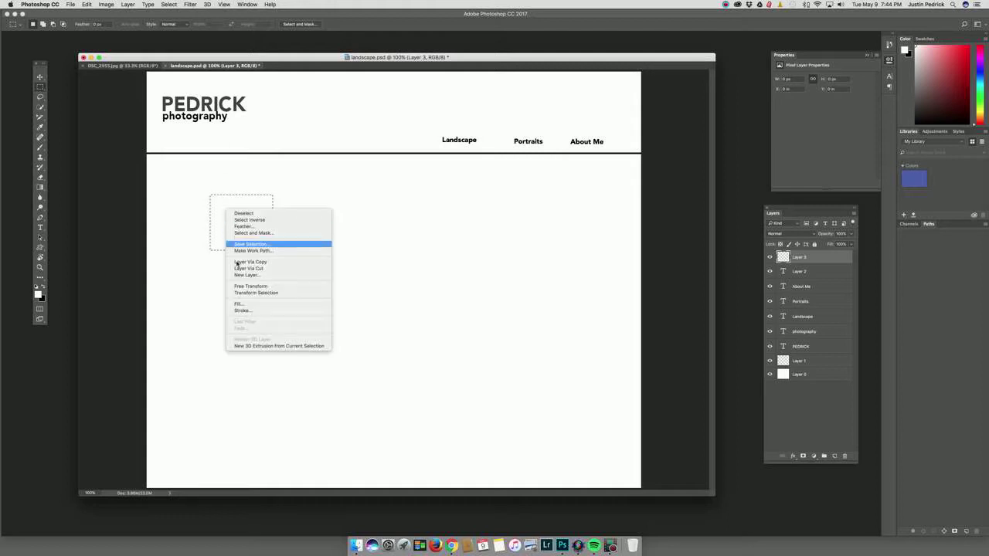
click(245, 306)
click(498, 229)
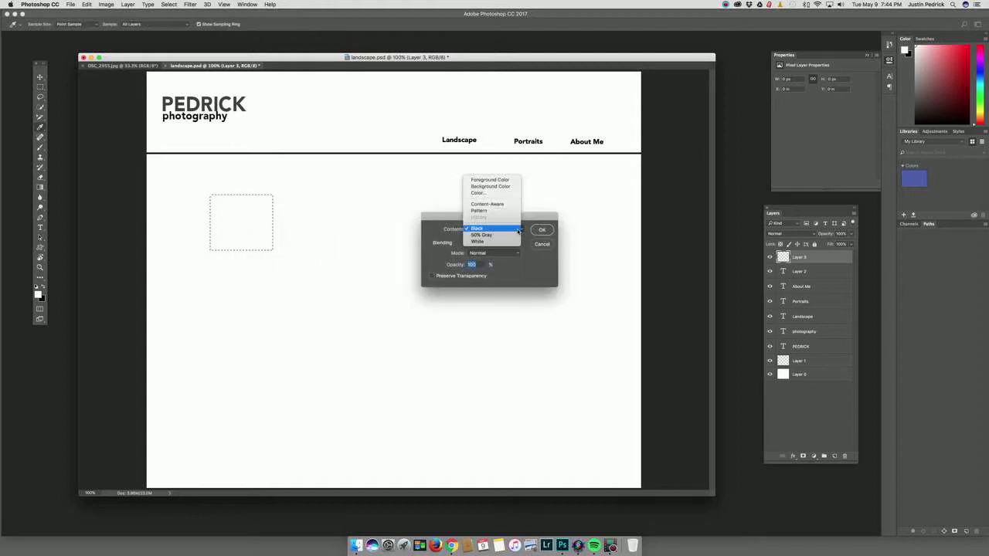
click(481, 235)
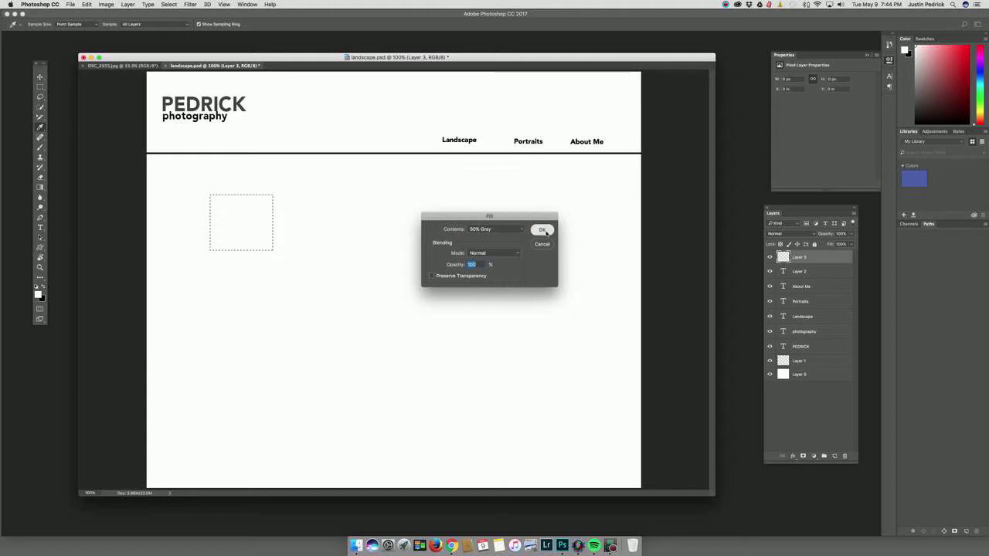
click(542, 229)
key(super+d)
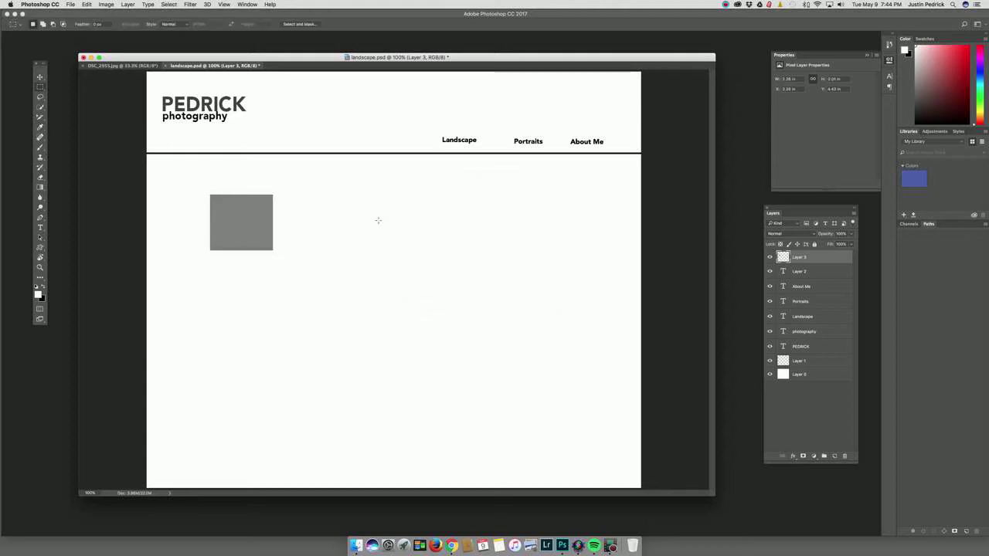
Duplicate the gray box three times and space the copies out beside it in a horizontal row of four
key(super+j)
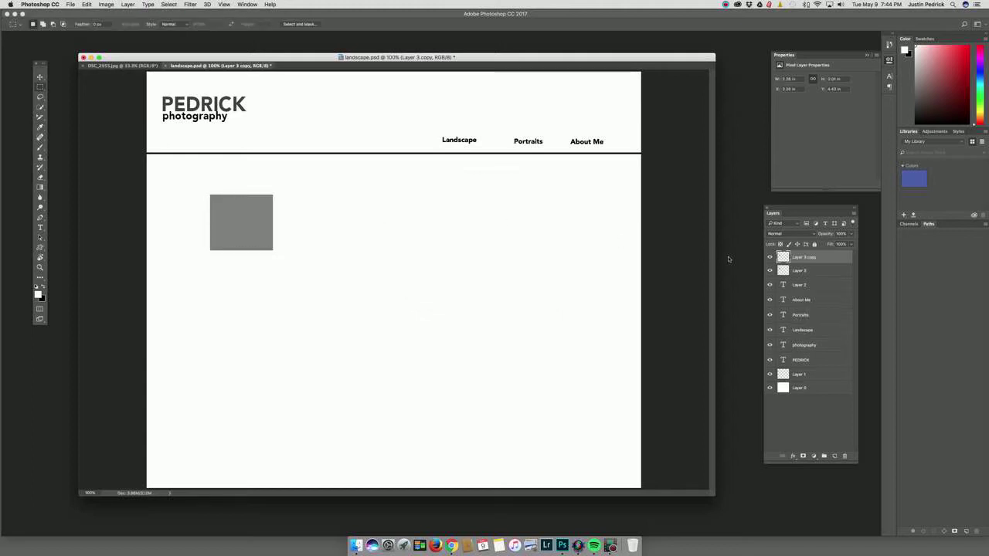
click(41, 77)
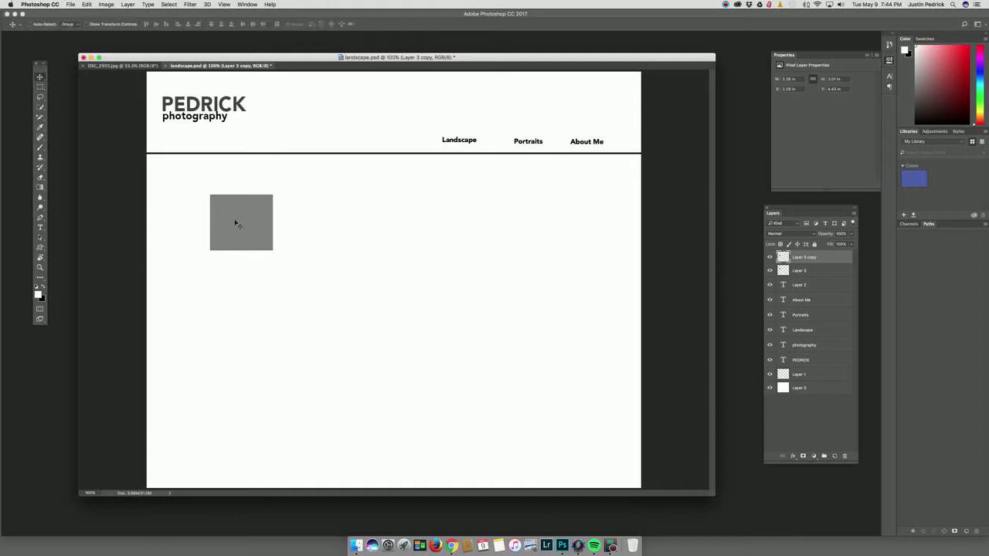
drag(237, 224, 409, 220)
key(super+j)
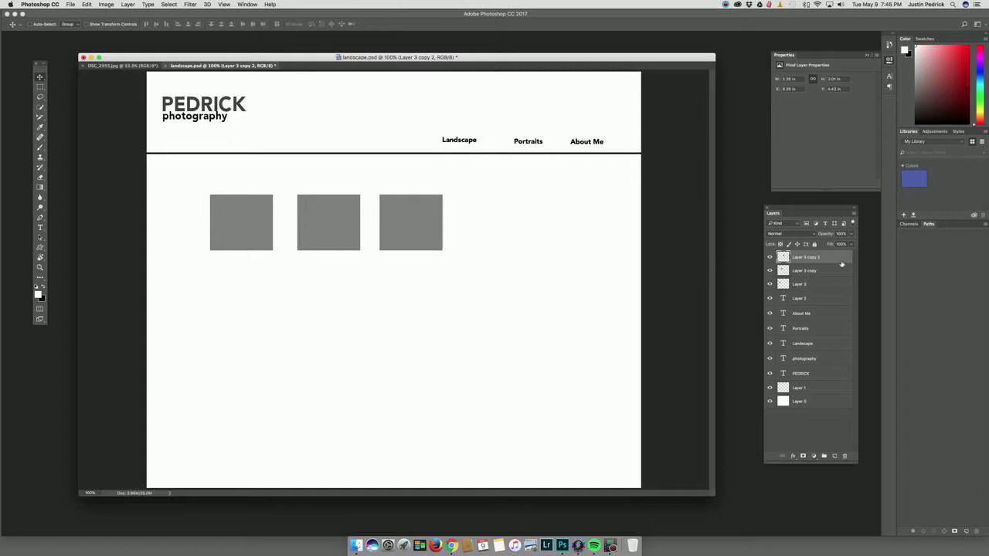
key(super+j)
drag(440, 222, 515, 219)
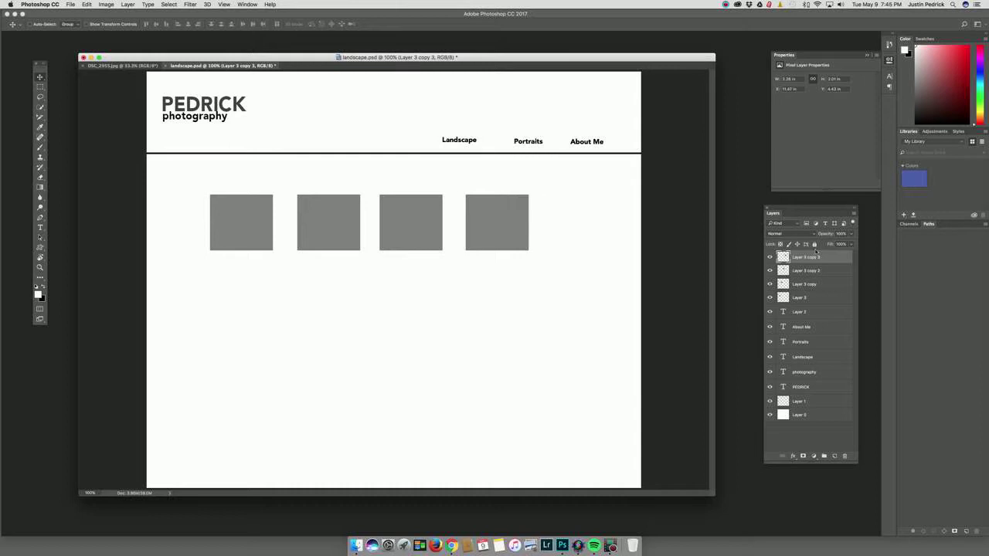
Duplicate the four gray box layers together and place the copies directly beneath as a second row
shift+click(808, 302)
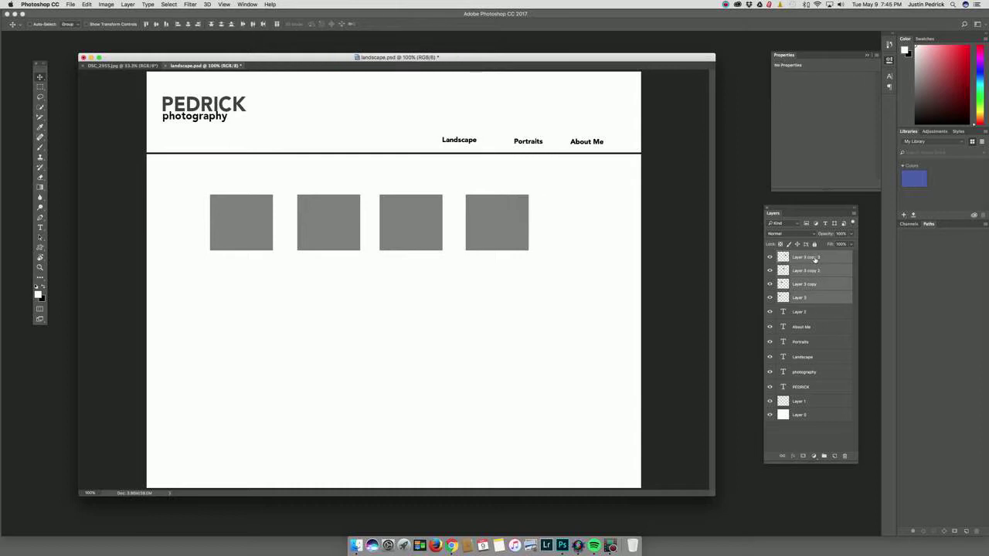
click(816, 259)
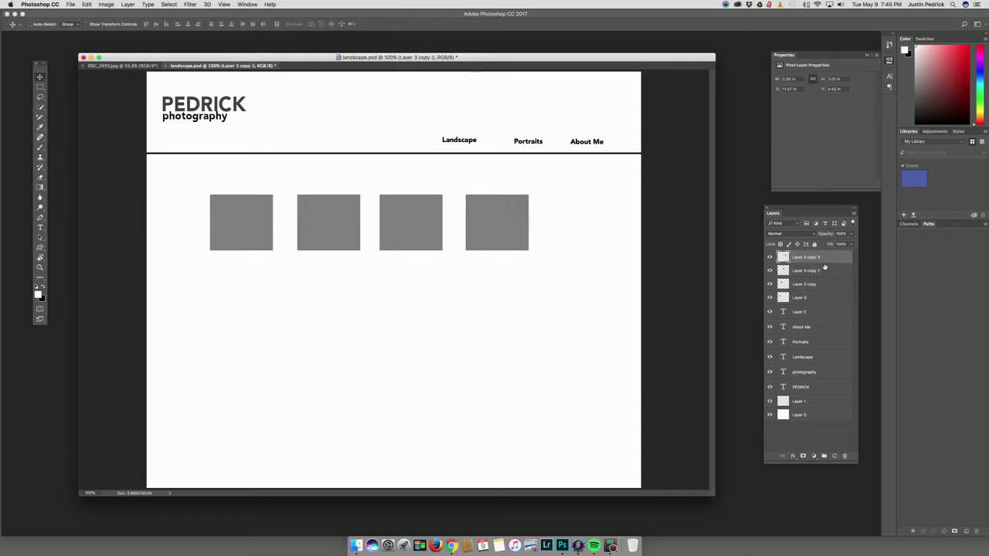
shift+click(806, 300)
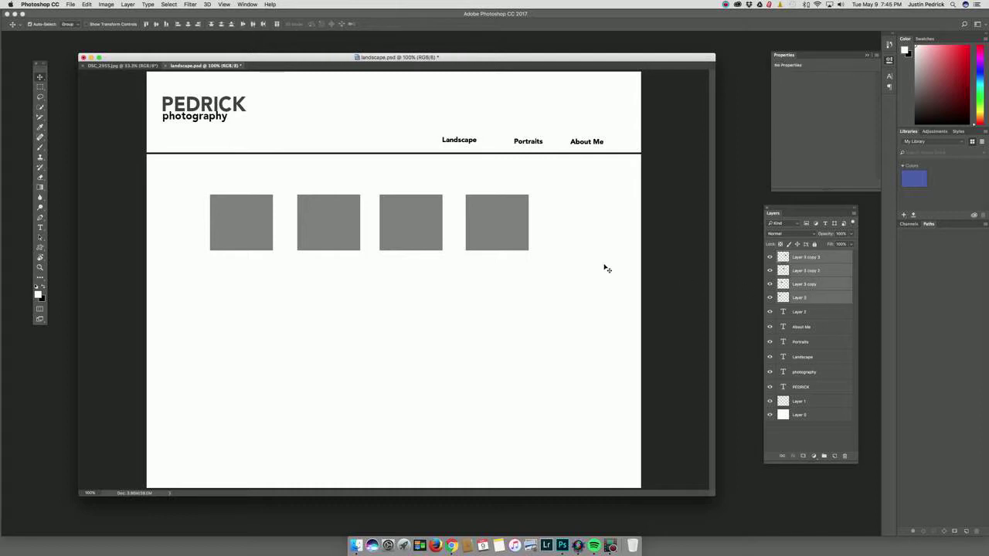
key(super+j)
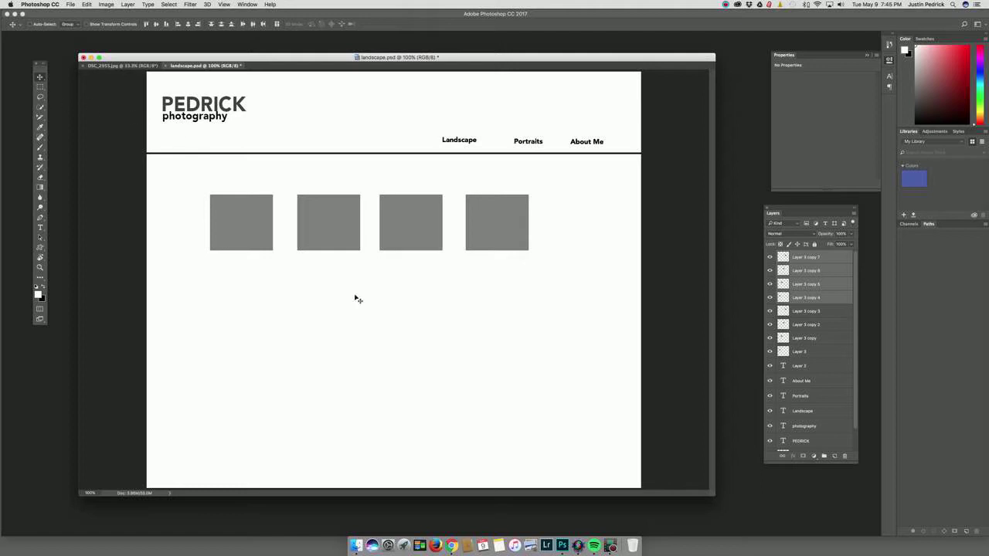
drag(426, 243, 427, 318)
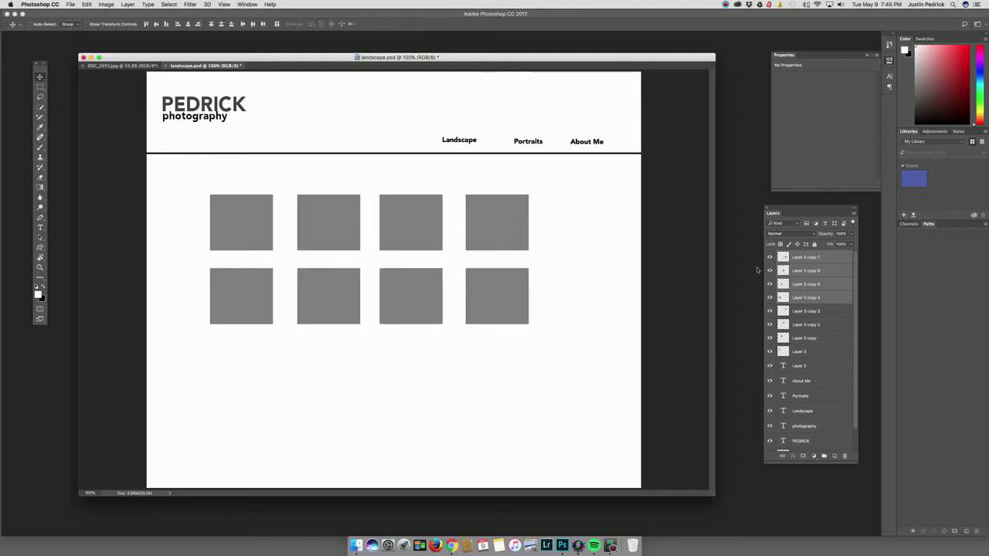
Move all eight gray boxes together and enlarge them proportionally to span the page, each box about 3.2 by 2.8 in
shift+click(808, 352)
shift+click(812, 264)
click(811, 261)
shift+click(802, 352)
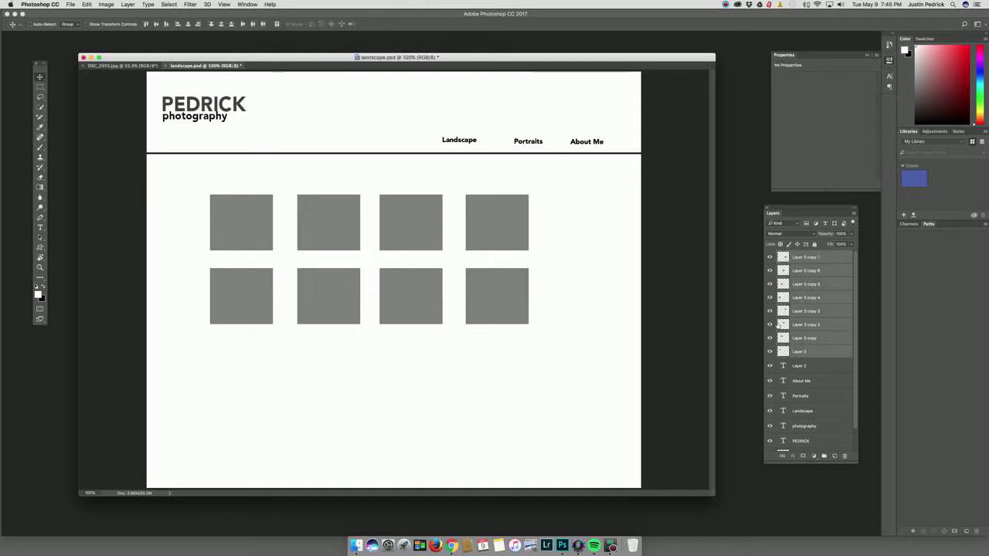
drag(488, 295, 448, 382)
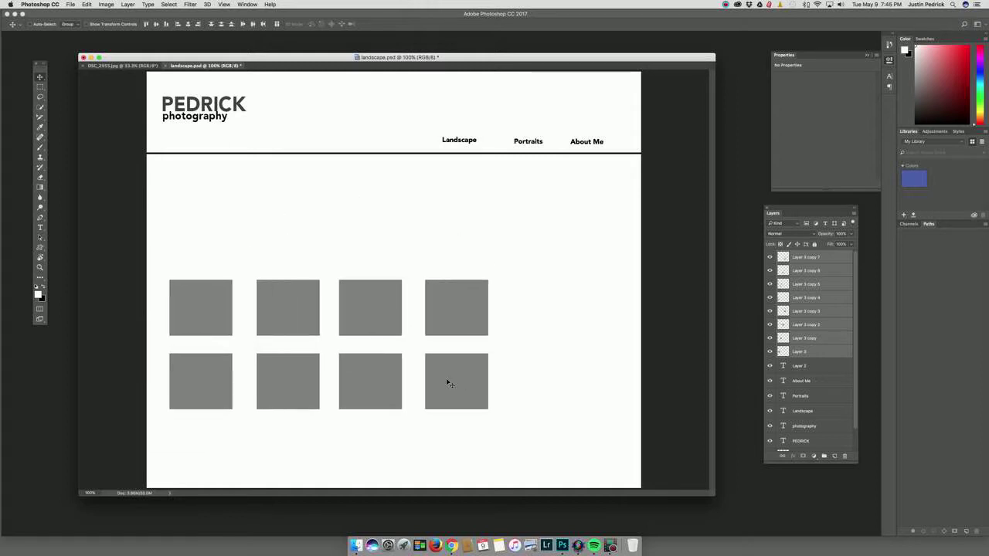
key(ctrl+t)
drag(488, 280, 583, 255)
key(Return)
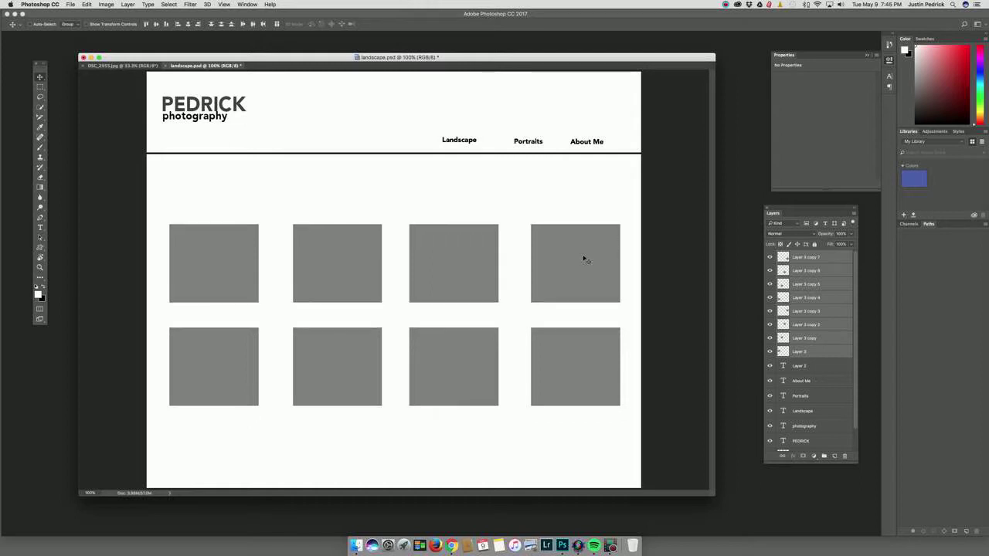
Rename the layers of the fourth and third boxes in the lower row bottom4 and bottom3
double_click(815, 258)
text(b)
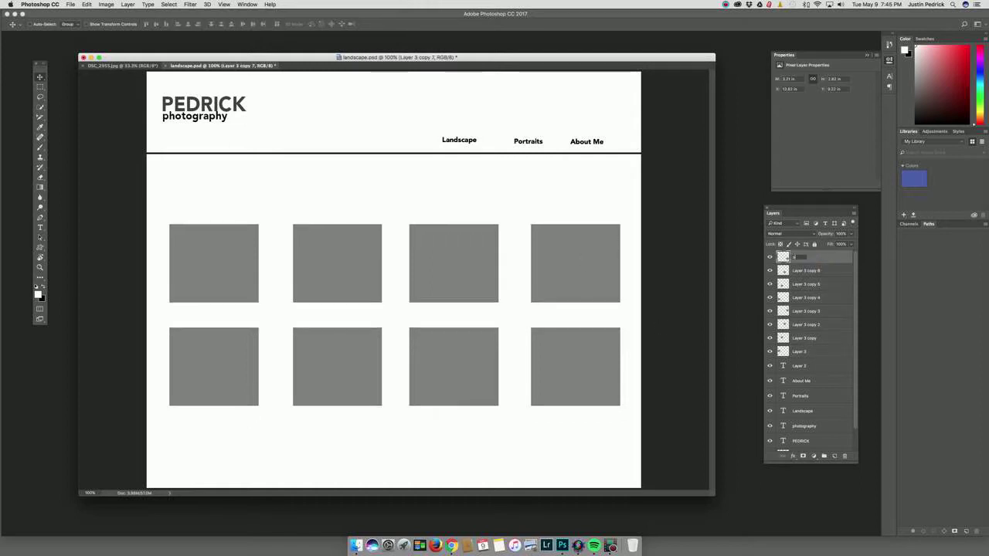
text(ox4)
key(Return)
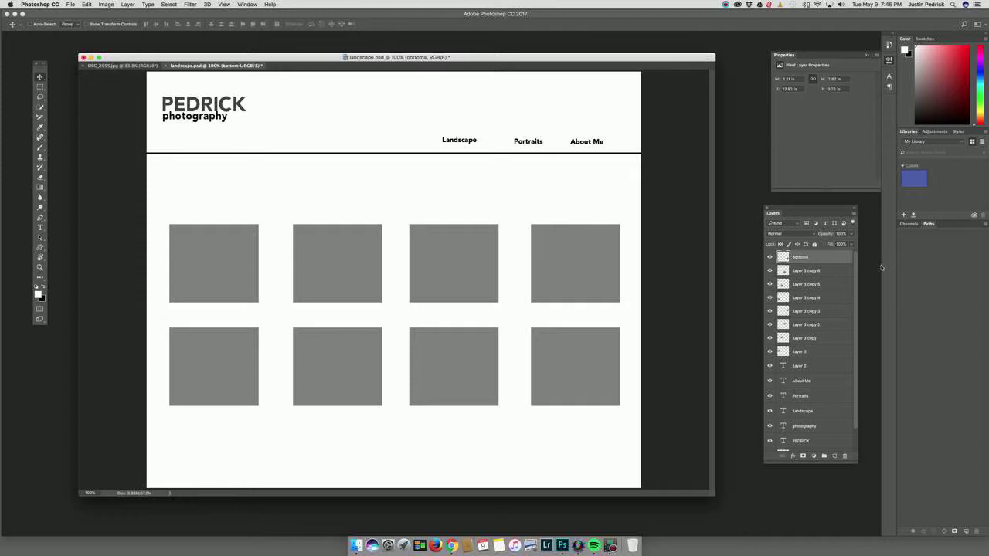
double_click(821, 270)
text(bo)
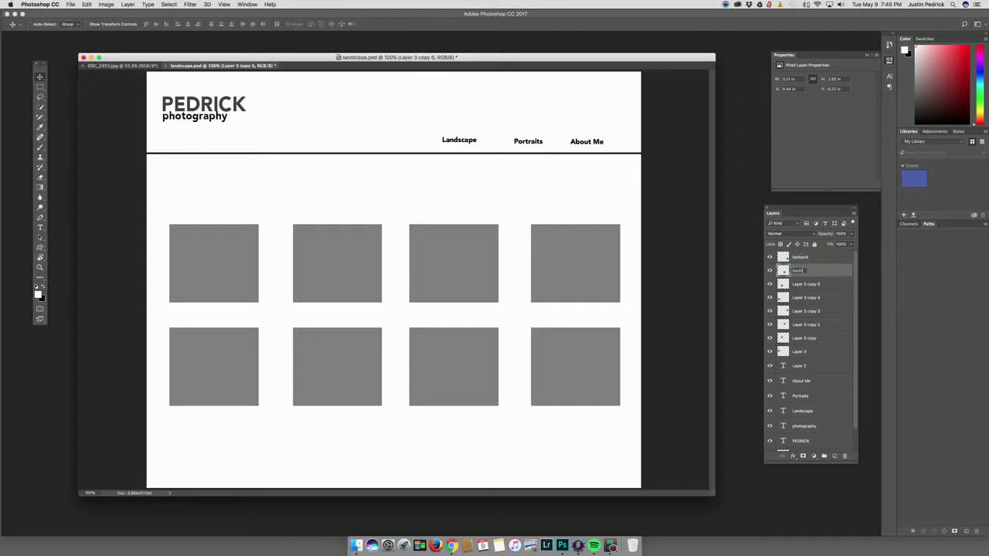
text(ttom3)
key(Return)
Rename the layers of the second and first boxes in the lower row bottom2 and bottom1
double_click(823, 285)
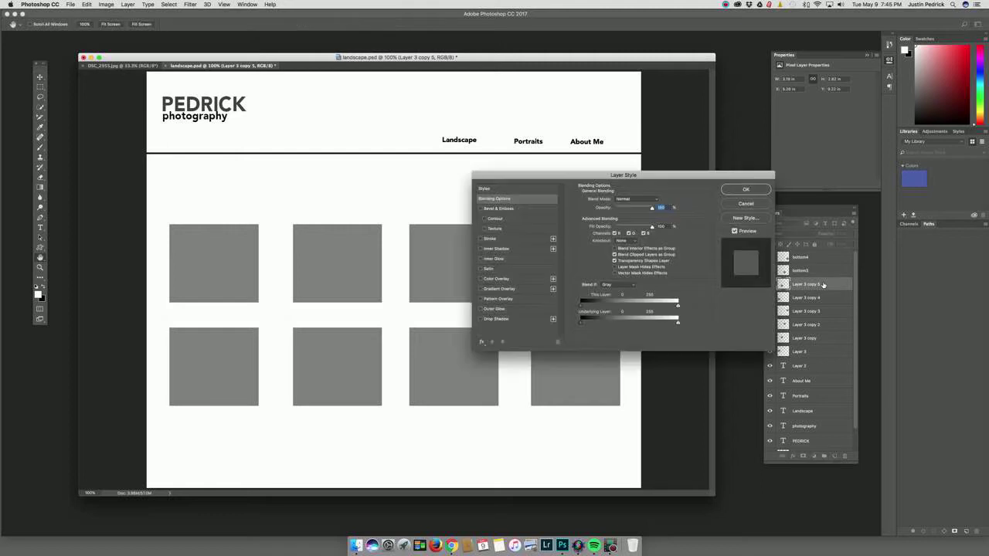
click(743, 204)
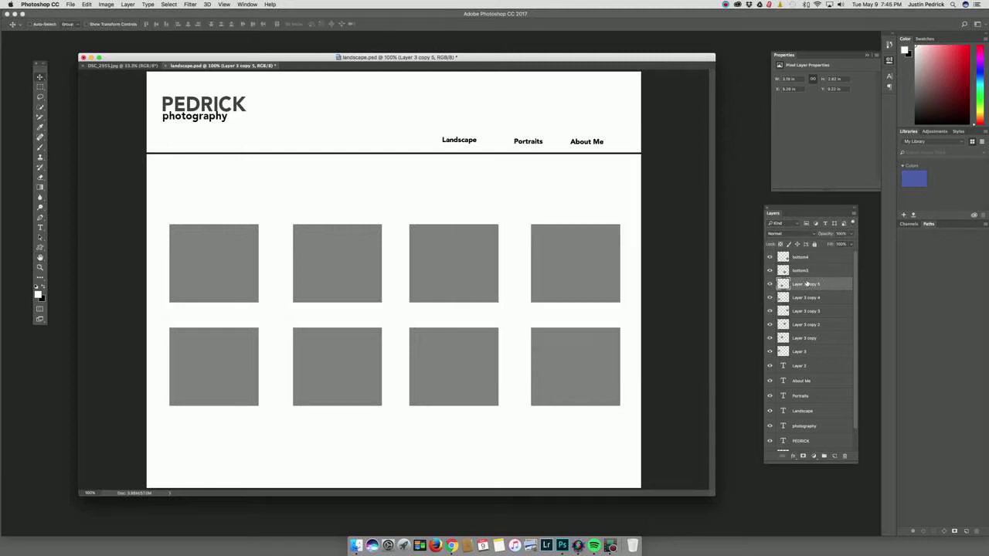
text(bottom2)
key(Return)
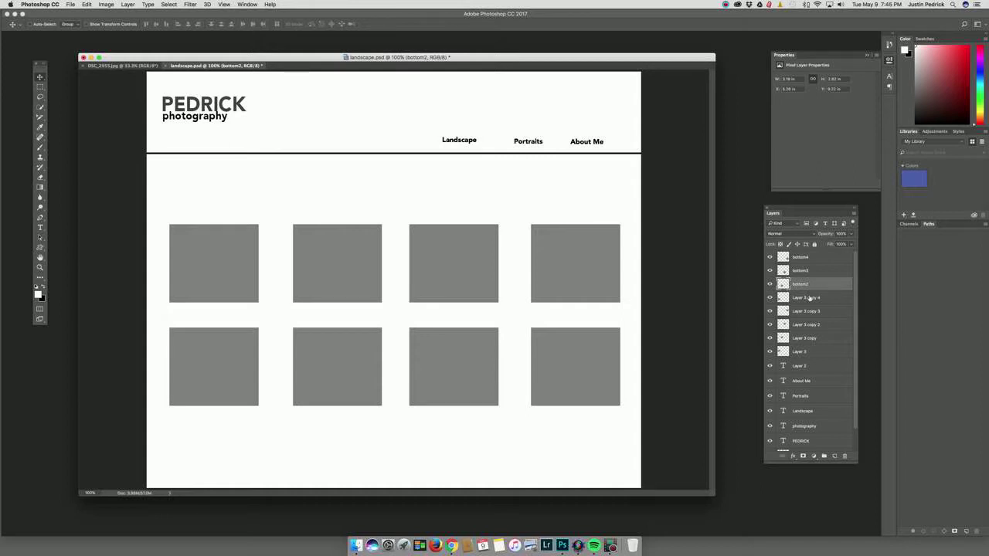
double_click(807, 298)
text(bottom1)
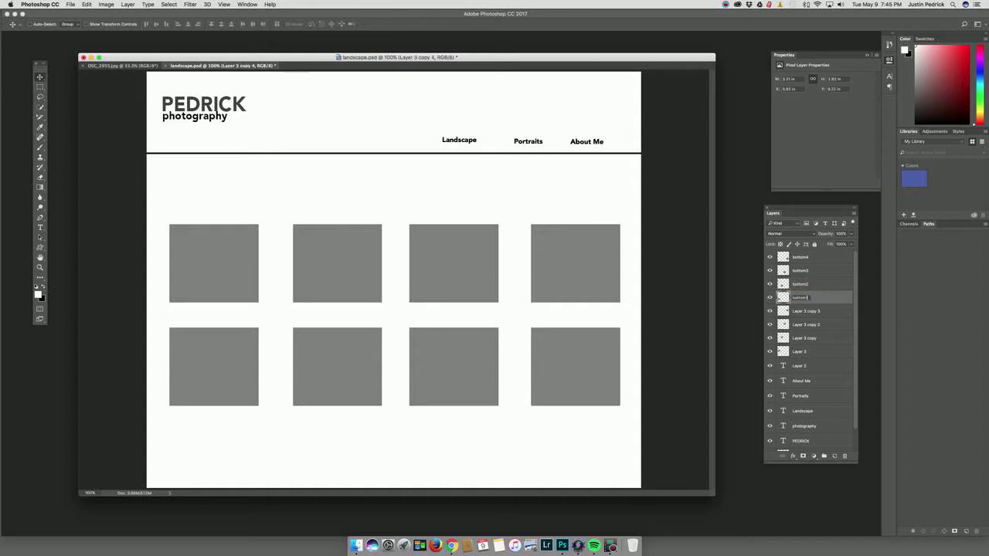
key(Return)
Rename the layers of the fourth and third boxes in the upper row top4 and top3
double_click(806, 310)
text(b)
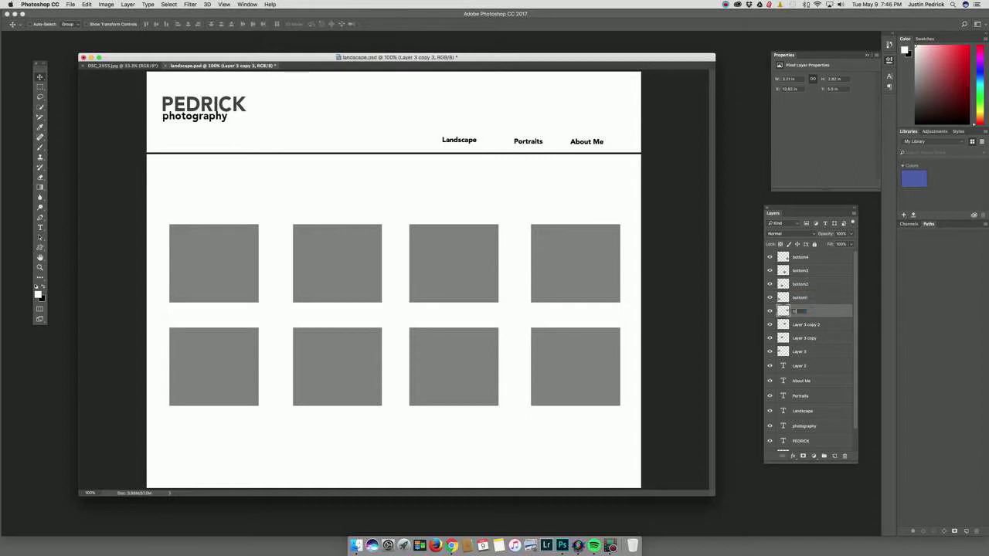
text(op4)
key(Return)
double_click(806, 324)
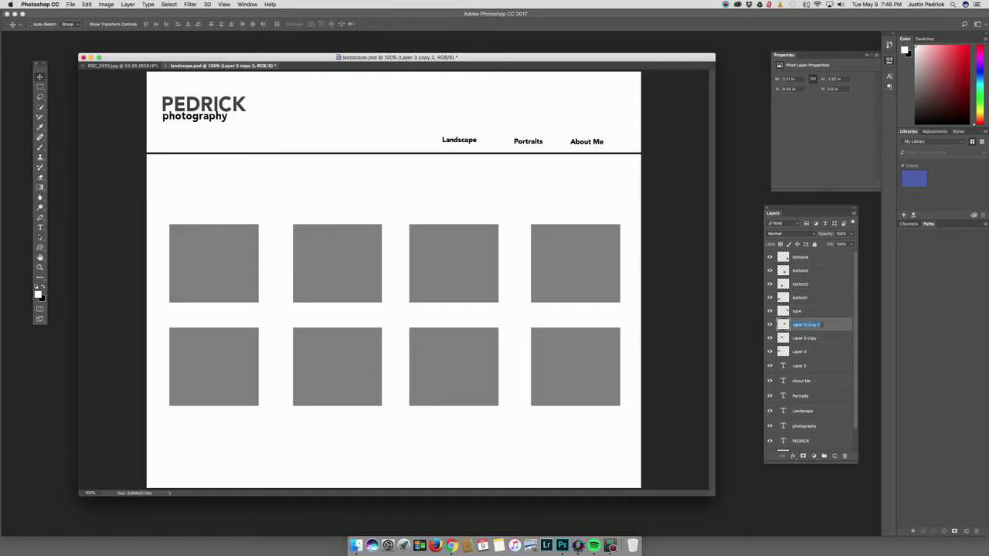
text(top3)
key(Return)
Rename the layers of the second and first boxes in the upper row top2 and top1
double_click(814, 339)
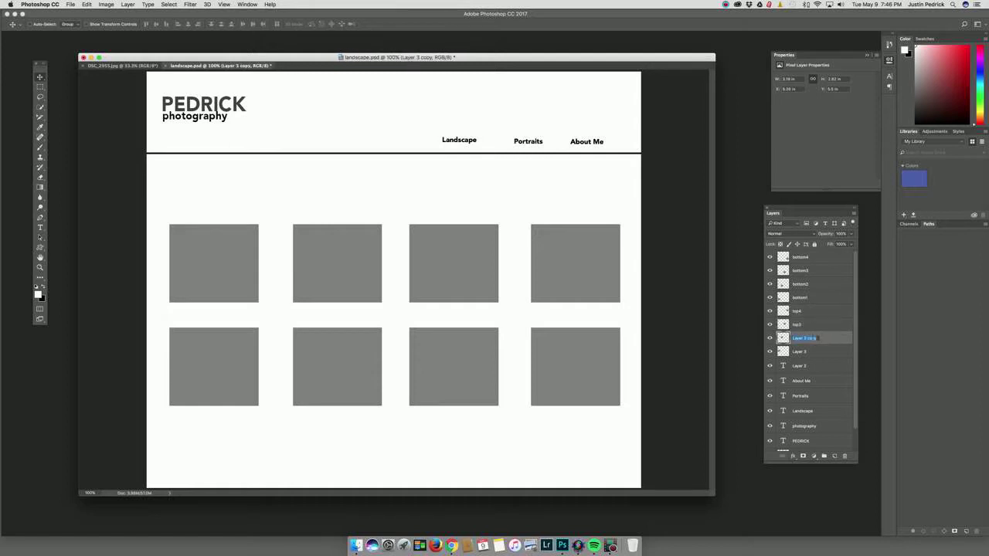
text(top2)
key(Return)
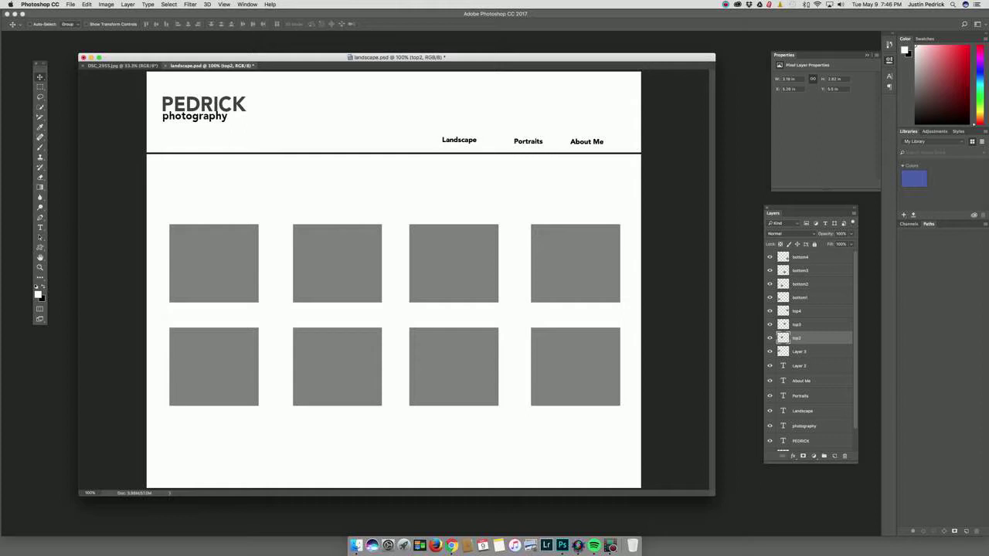
double_click(800, 351)
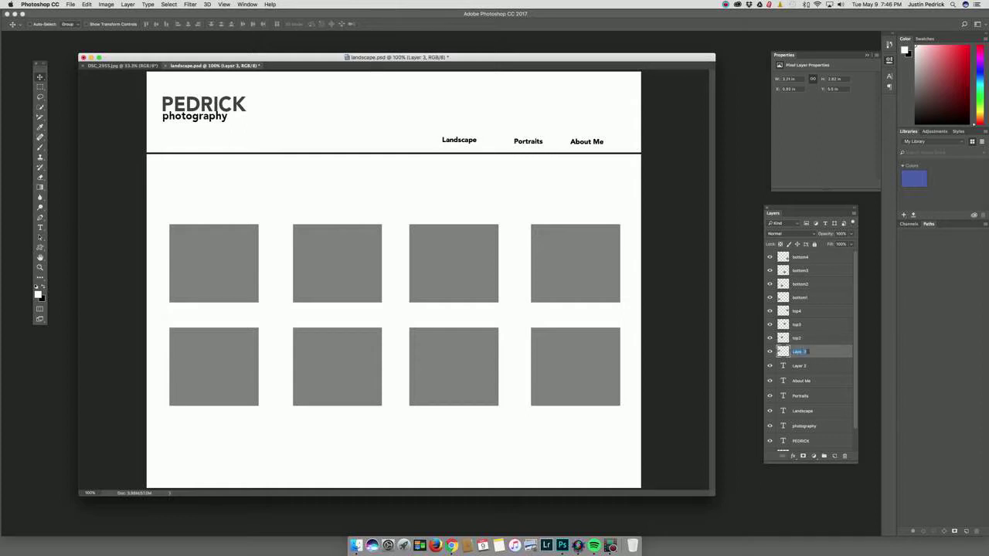
text(top1)
key(Return)
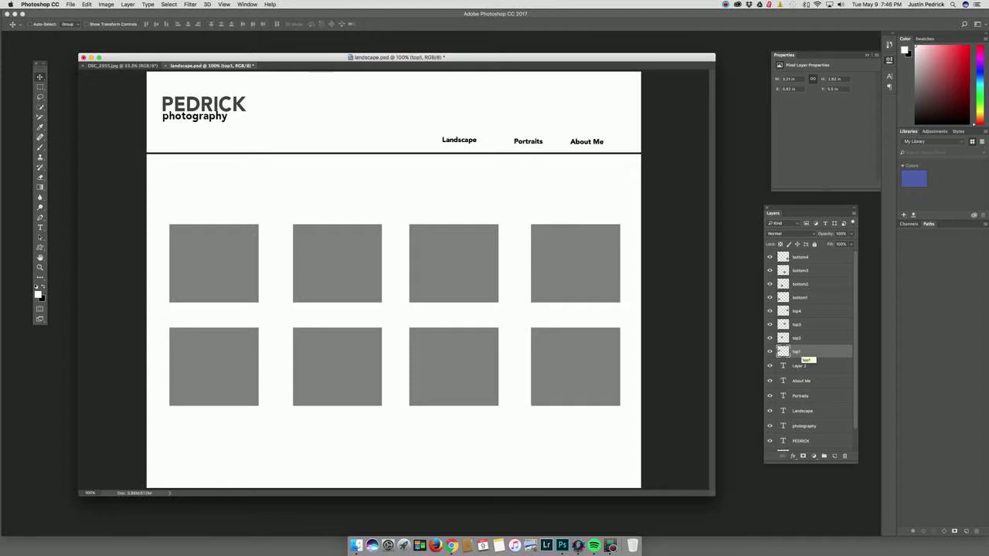
Toggle the top3 layer's visibility off and on to check which box it controls
click(795, 326)
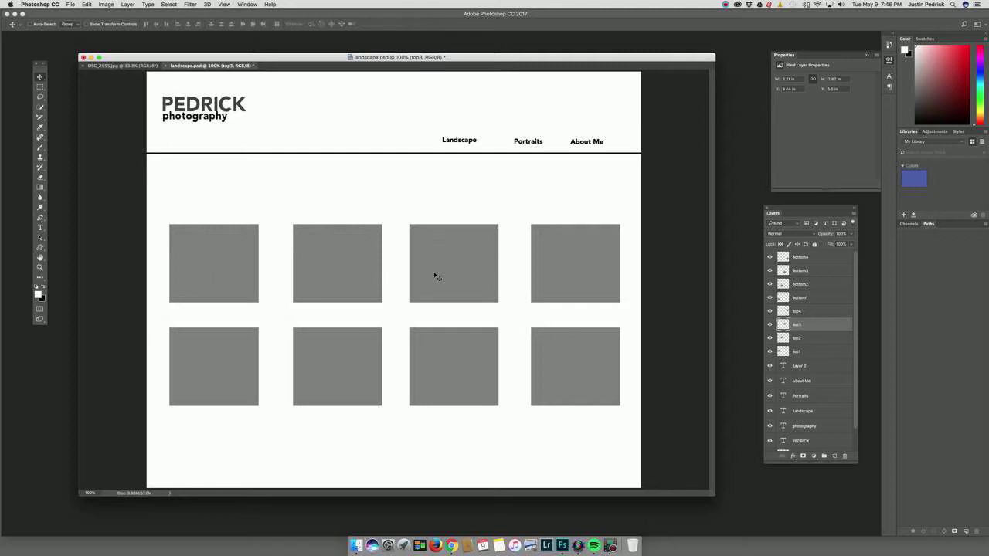
click(769, 325)
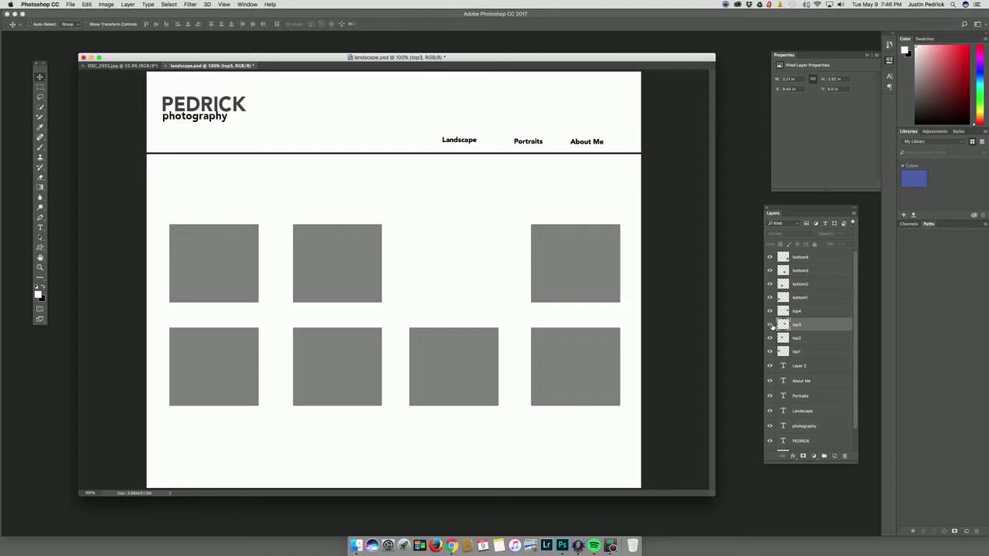
click(770, 325)
click(770, 324)
click(769, 325)
click(769, 325)
click(769, 324)
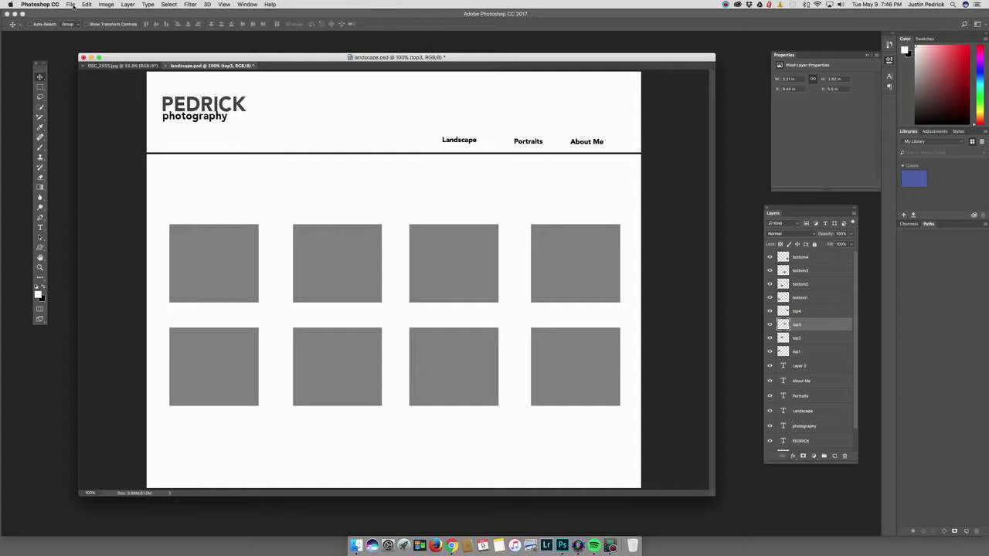
Open the photo SunriseSeaBright (1 of 29).jpg from the Desktop
click(73, 6)
click(73, 7)
click(74, 6)
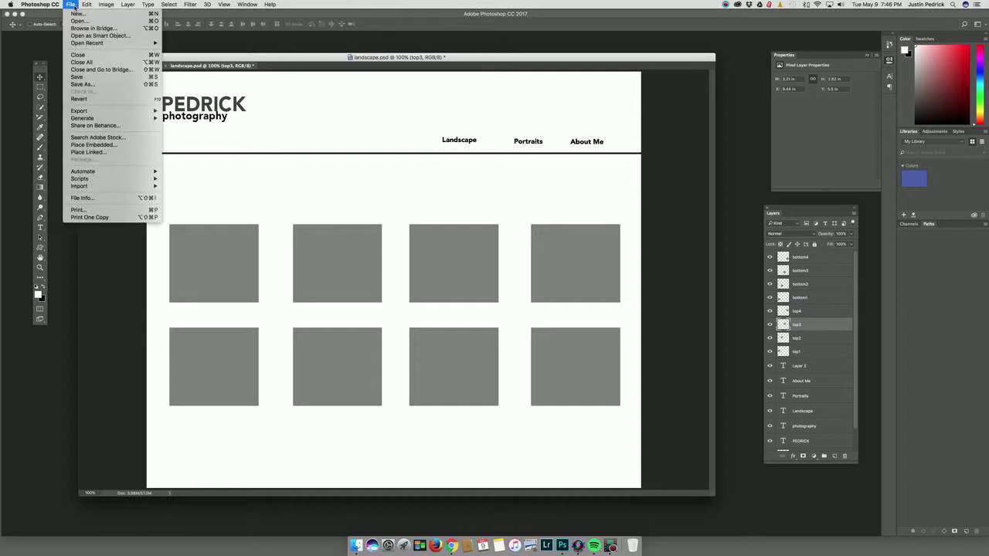
click(78, 20)
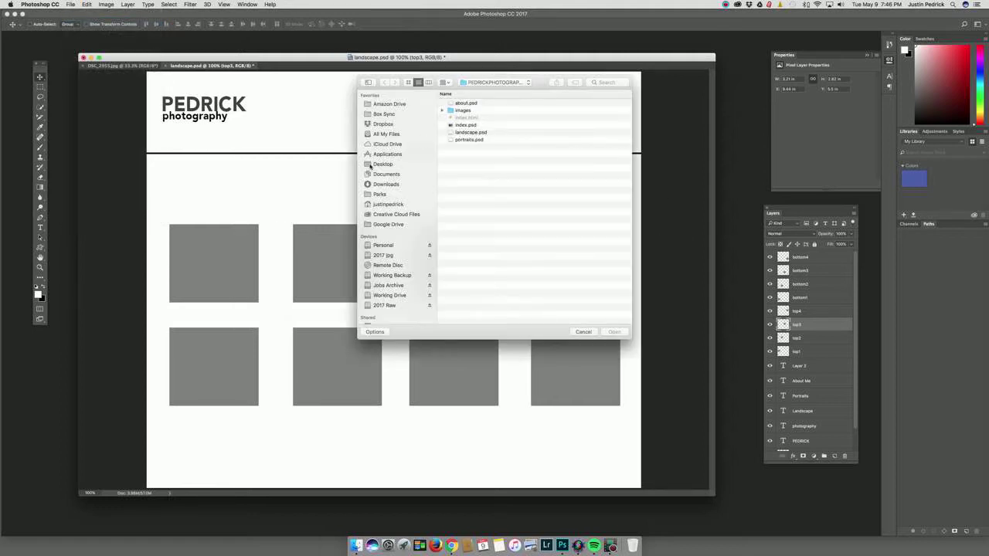
click(383, 167)
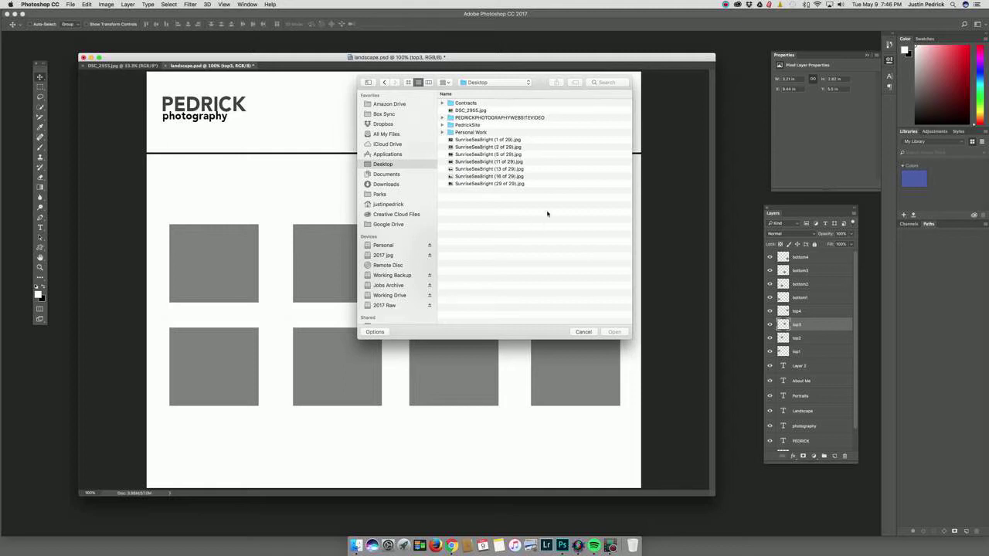
click(476, 140)
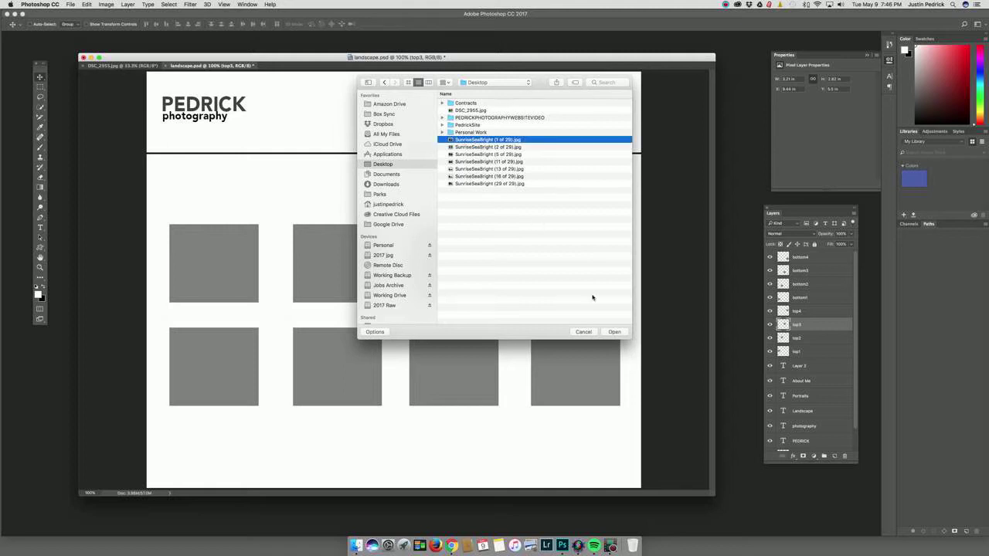
click(614, 332)
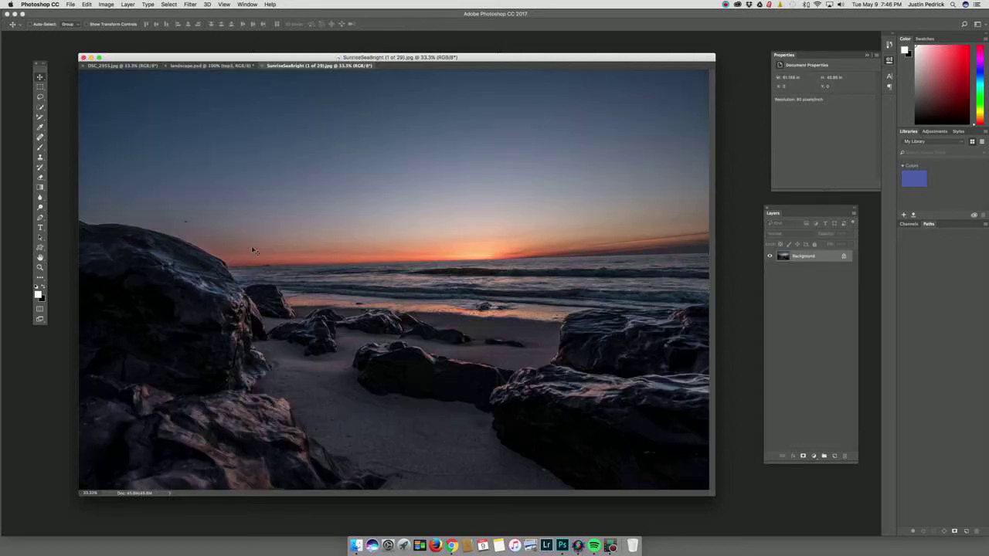
Float the first sunrise photo in its own window, copy it into landscape.psd, and close the source photo
drag(318, 65, 986, 150)
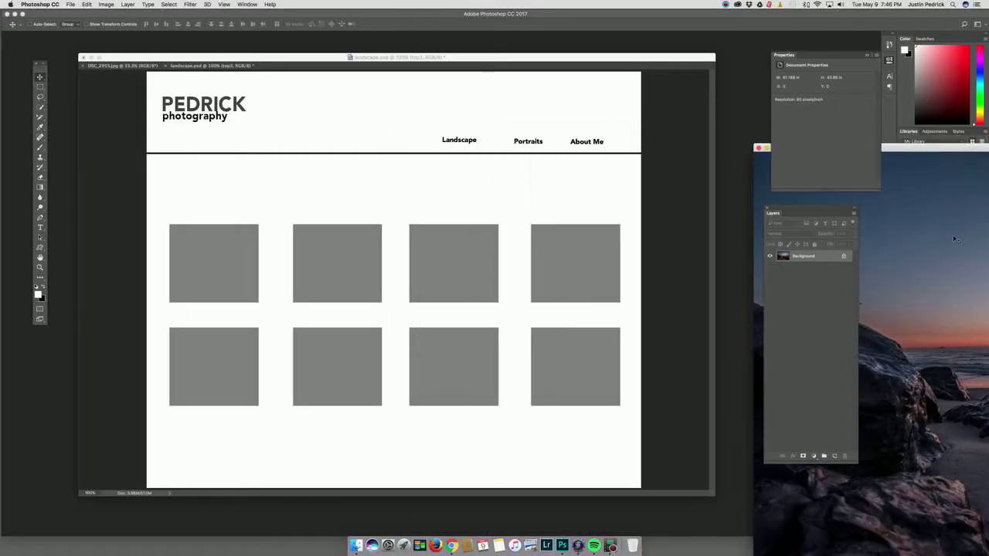
drag(957, 239, 355, 200)
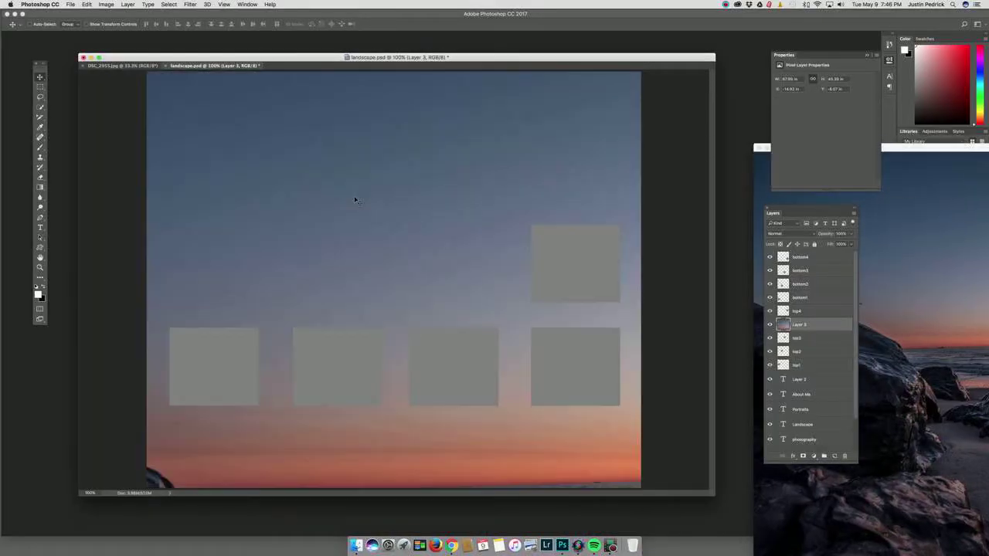
click(898, 149)
click(756, 148)
drag(497, 159, 542, 209)
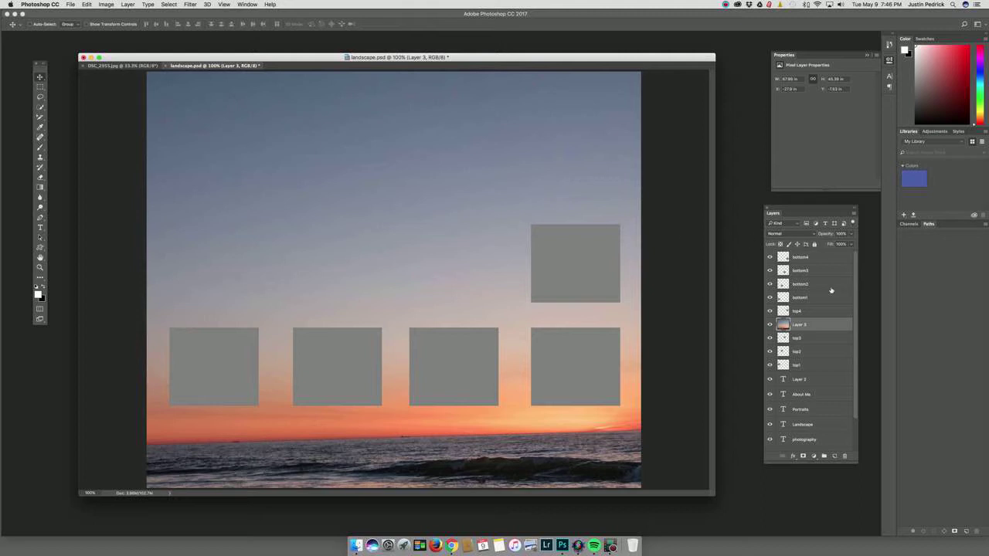
Place the sunrise photo layer directly above top1 and clip it to that box with a clipping mask
drag(813, 326, 798, 366)
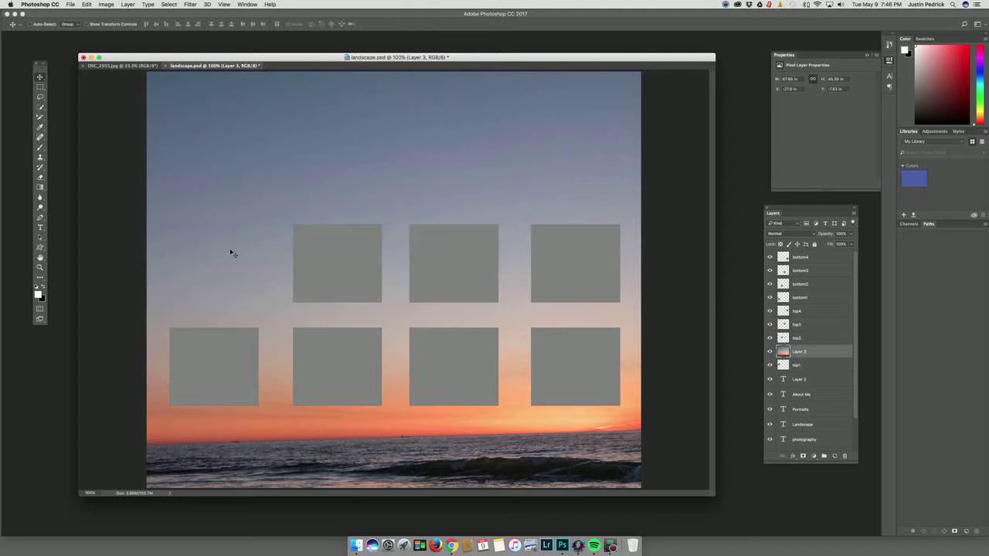
right_click(812, 354)
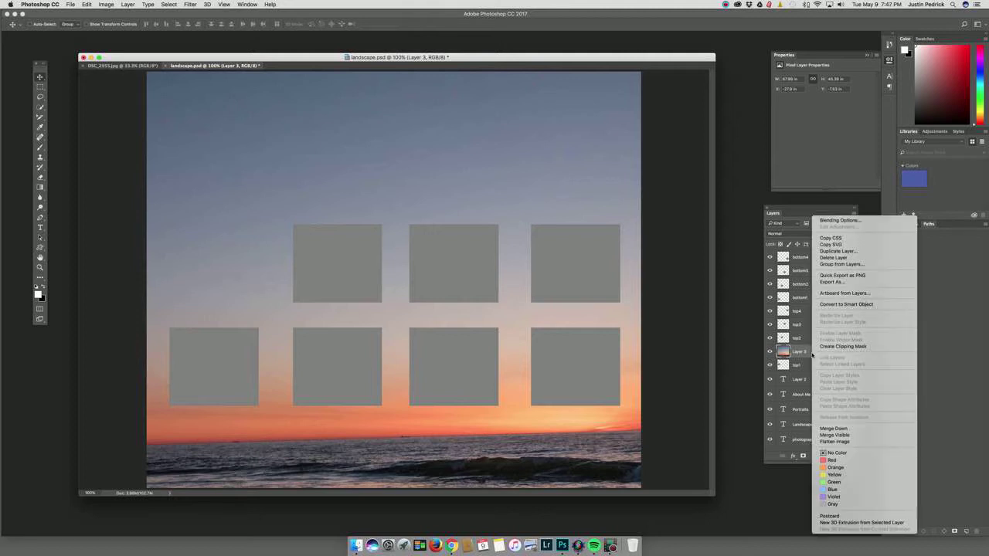
click(842, 346)
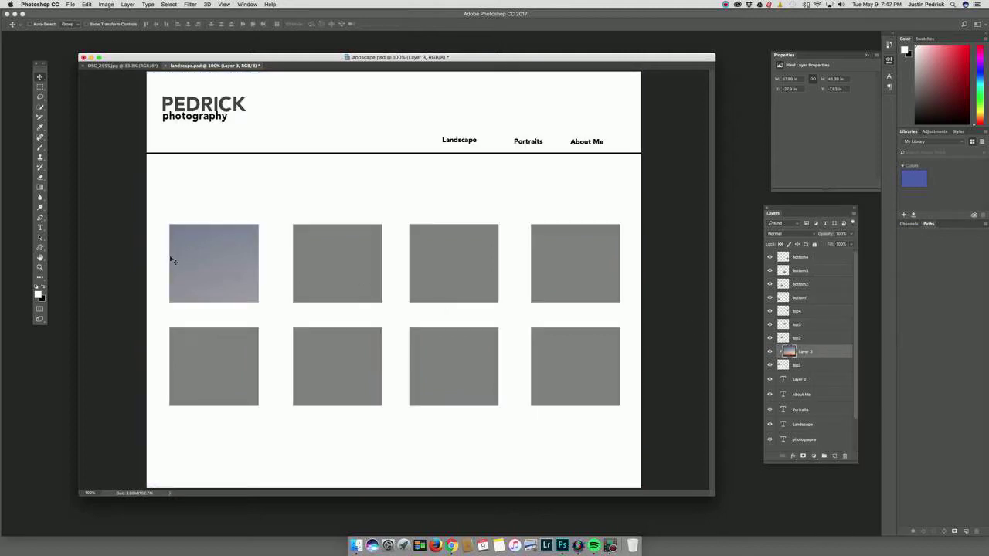
Scale the clipped sunrise photo down proportionally to about 5.3 by 3.6 in and move it over the first upper box
key(super+minus)
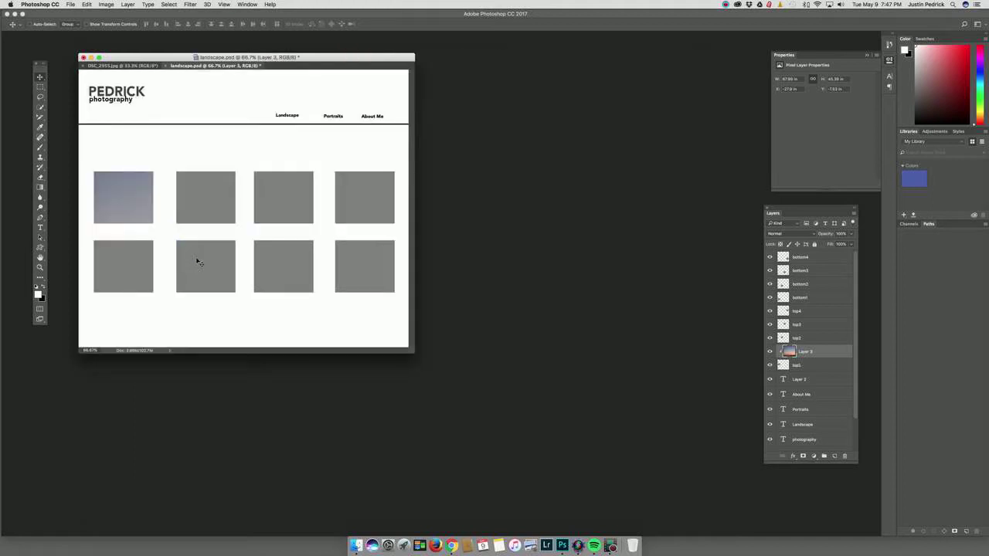
drag(414, 353, 765, 480)
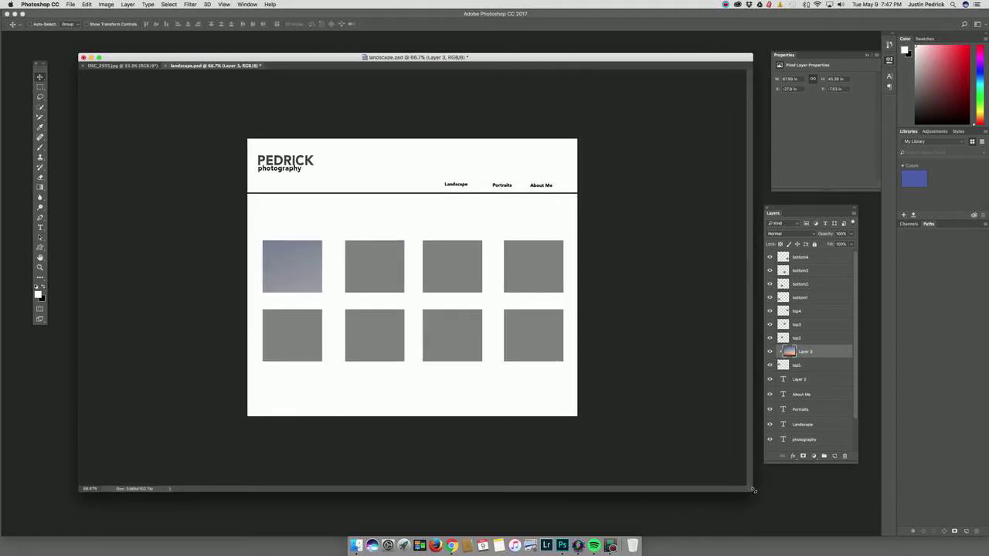
key(super+t)
key(super+minus)
key(super+minus)
key(super+minus)
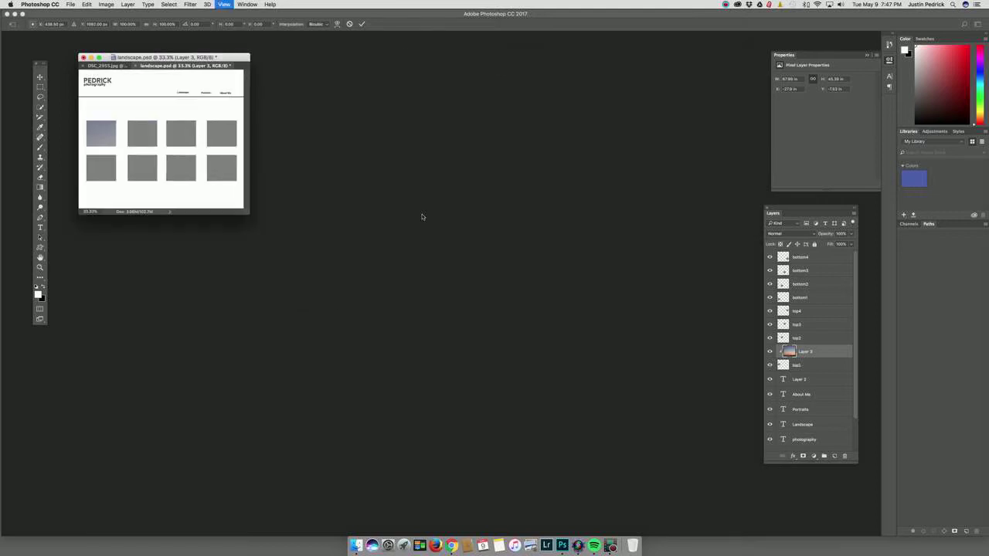
drag(217, 179, 681, 437)
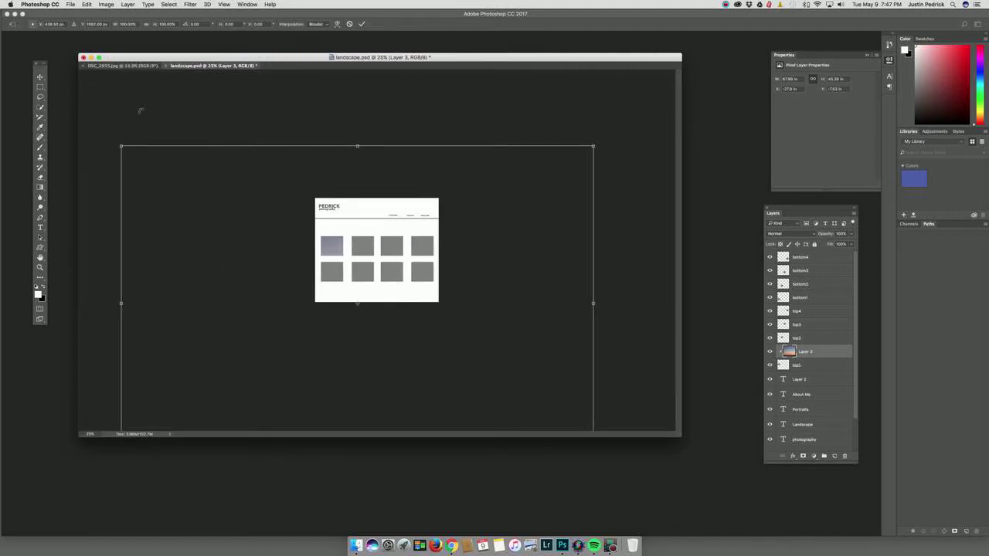
drag(119, 145, 484, 331)
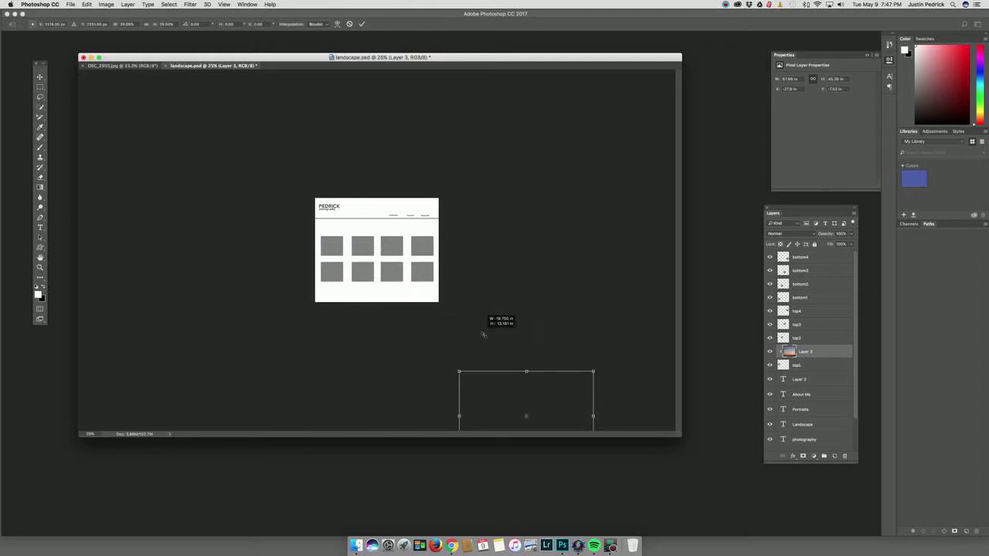
drag(488, 371, 326, 254)
Shrink the sunrise photo further to about 4.5 by 3 in, position it to fill the first upper box, and apply the transform
key(super+plus)
key(super+plus)
key(super+plus)
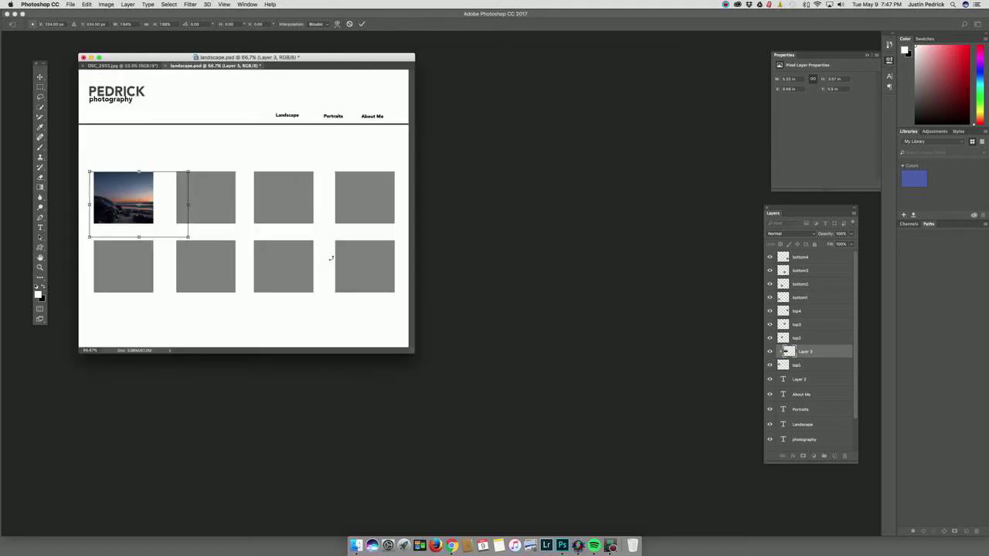
drag(414, 354, 619, 438)
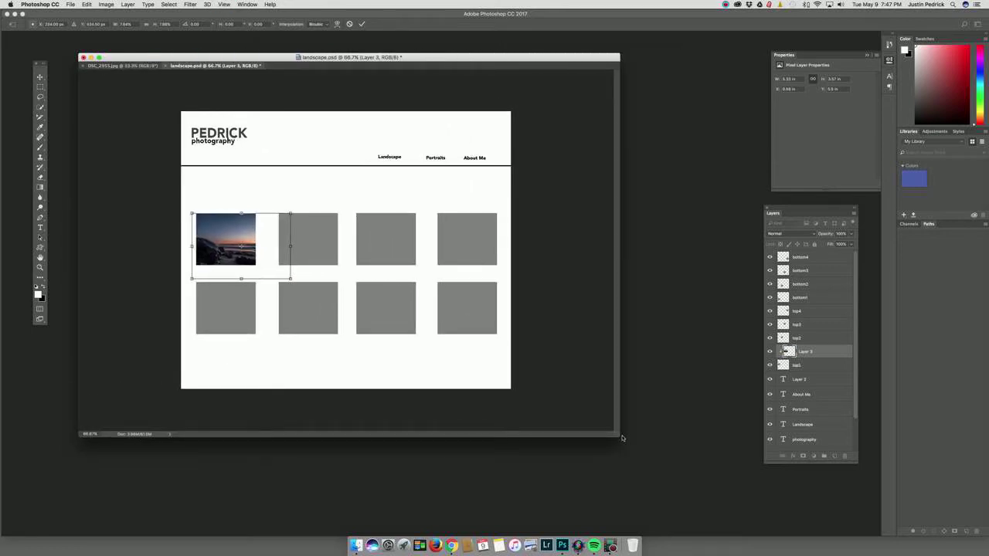
key(super+plus)
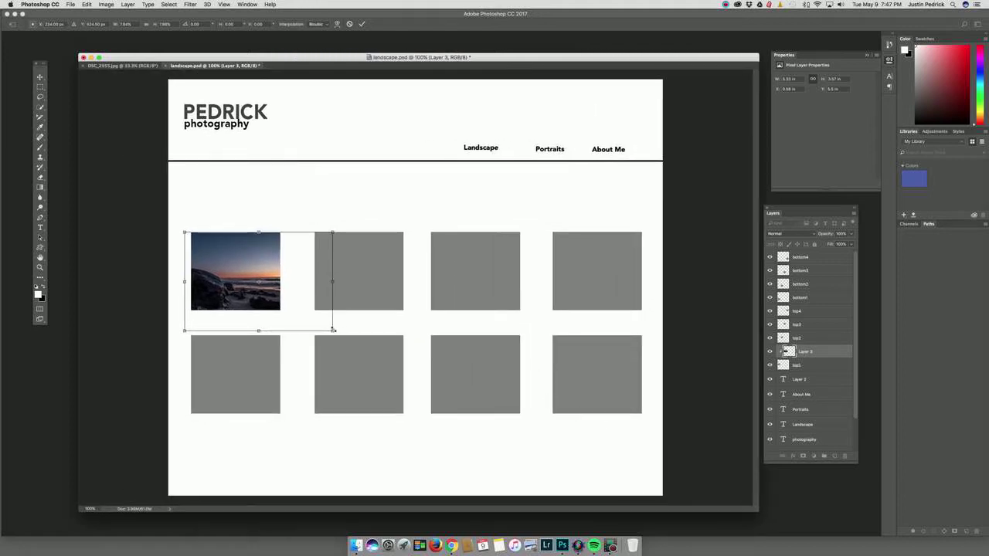
drag(331, 328, 271, 293)
key(Return)
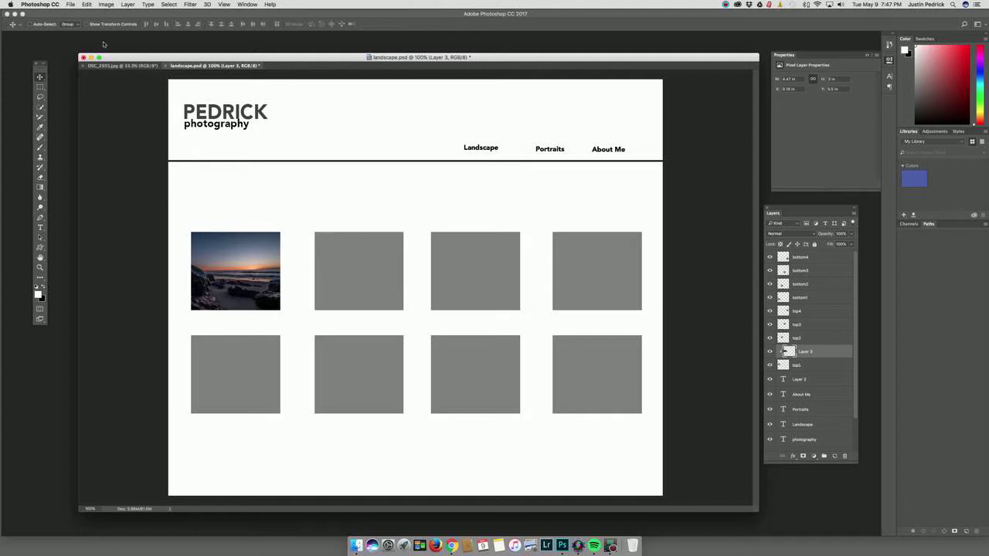
Open SunriseSeaBright (2 of 29).jpg, float it in its own window, and copy the photo into landscape.psd
click(69, 5)
click(80, 21)
click(490, 147)
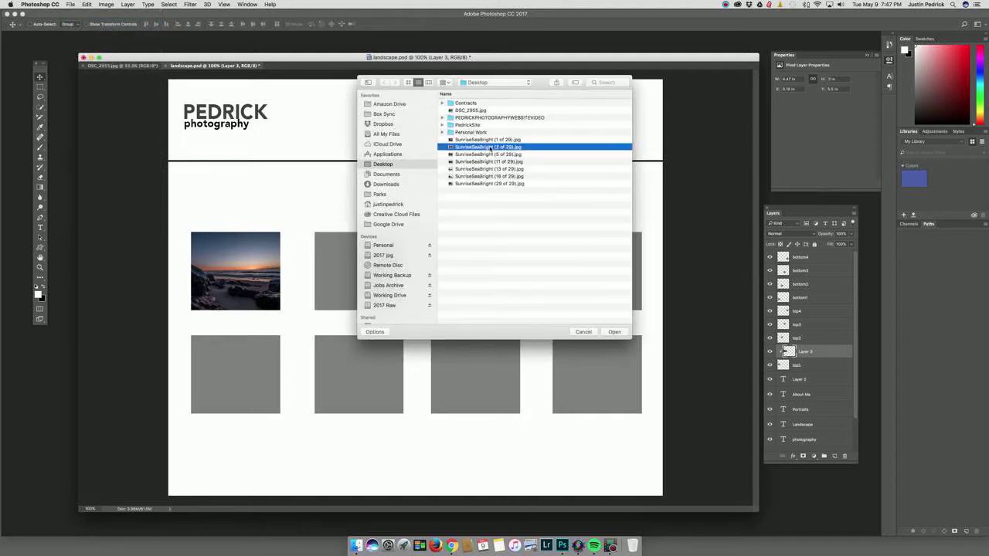
click(615, 332)
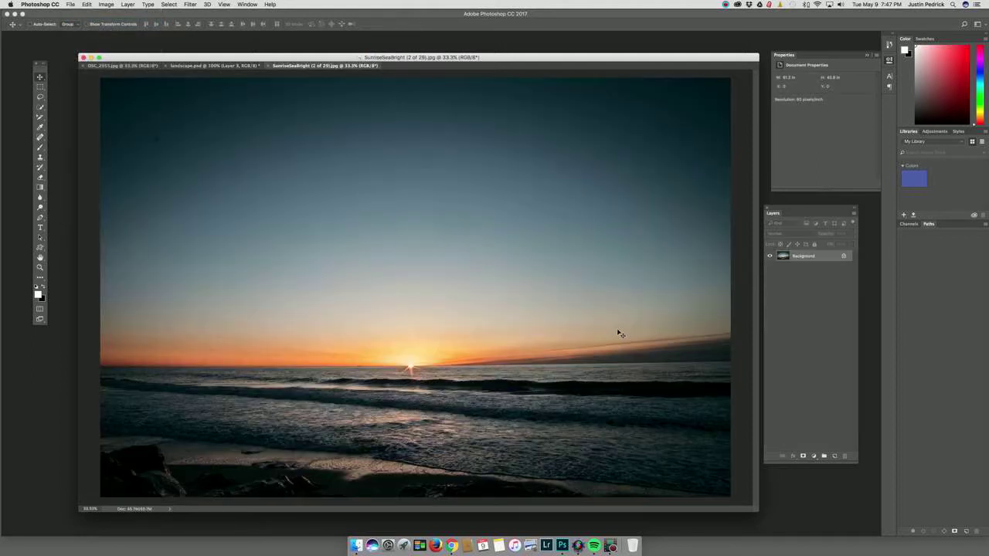
drag(328, 66, 985, 301)
drag(960, 367, 359, 323)
Place the second sunrise photo's layer directly above top2 and clip it to that box with a clipping mask
drag(812, 353, 810, 337)
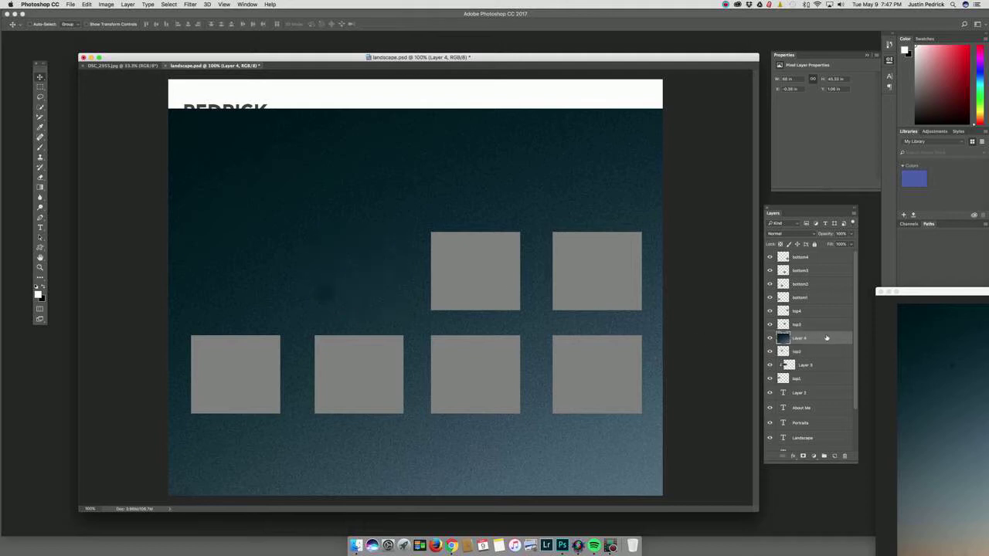
right_click(823, 338)
click(855, 346)
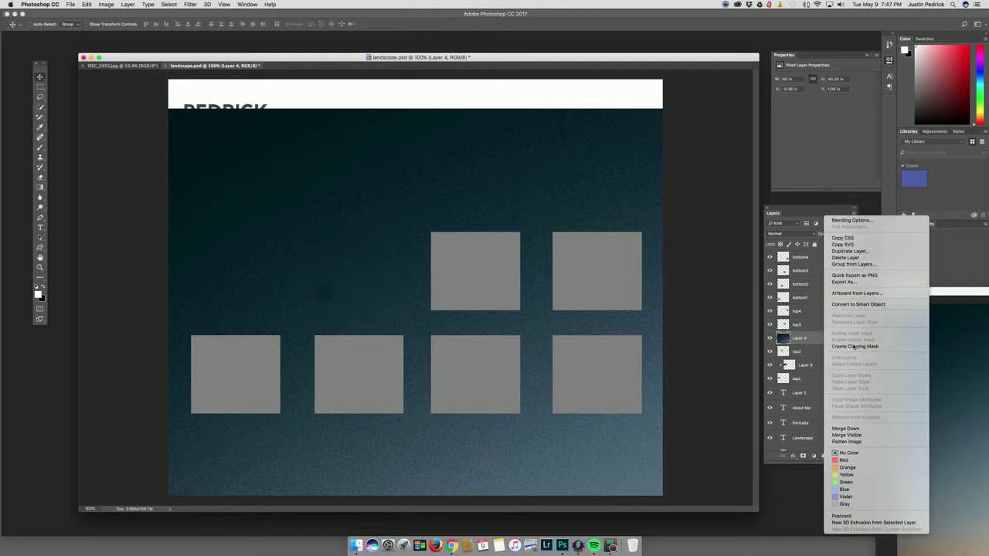
Scale the second sunrise photo down to about 4.7 by 3.1 in so it fills the second upper box, and apply the transform
key(super+minus)
key(super+minus)
key(super+minus)
key(super+minus)
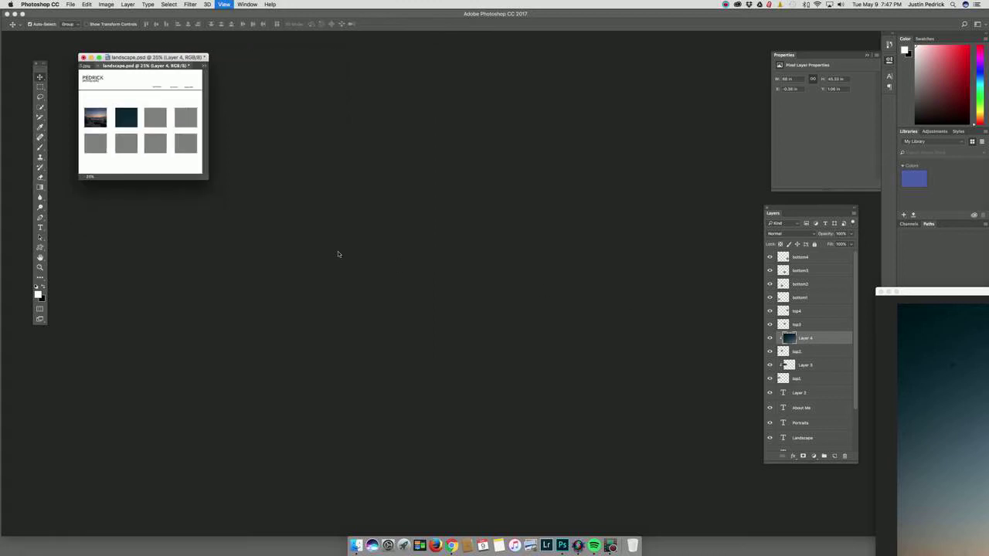
drag(207, 180, 788, 535)
key(super+t)
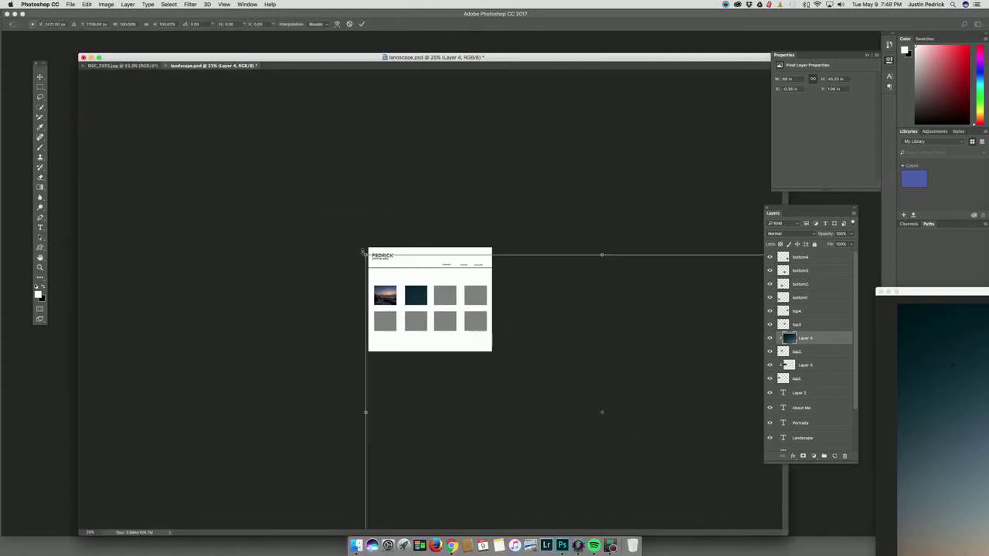
drag(365, 254, 407, 295)
key(Return)
key(super+equal)
key(super+equal)
key(super+equal)
key(super+equal)
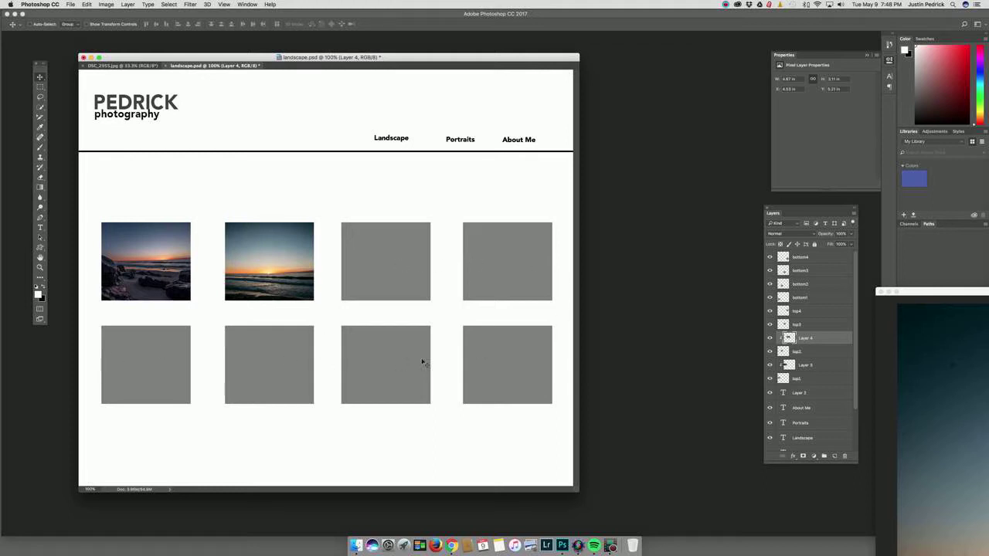
Draw one slice over each of the two sunrise photos in the upper row, each about 230 by 203 px
drag(244, 52, 280, 50)
drag(40, 118, 71, 130)
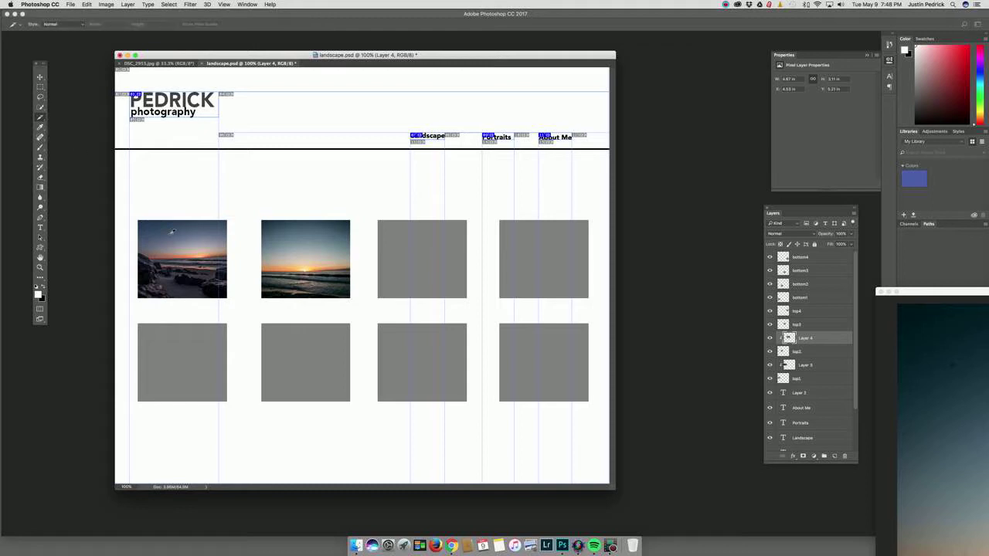
drag(143, 224, 226, 298)
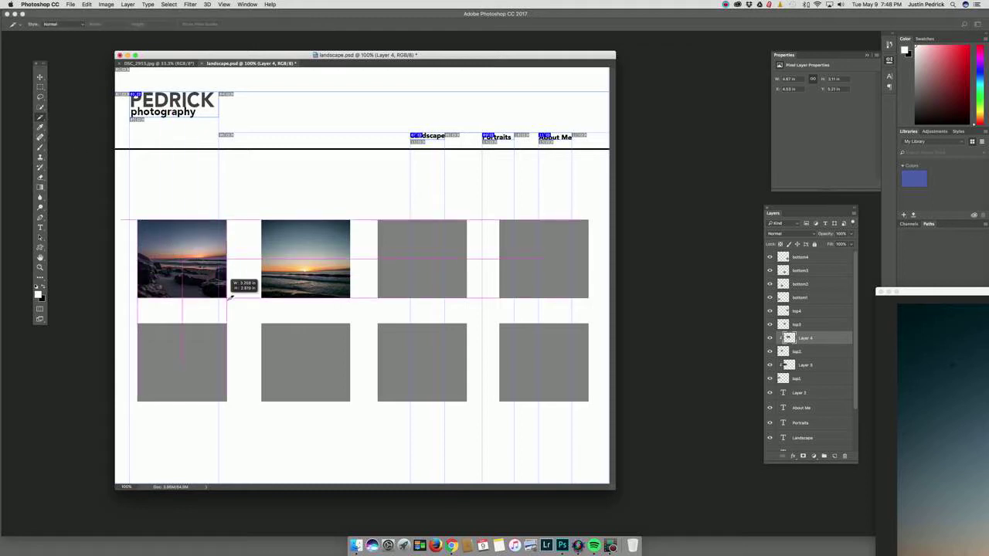
drag(263, 220, 350, 298)
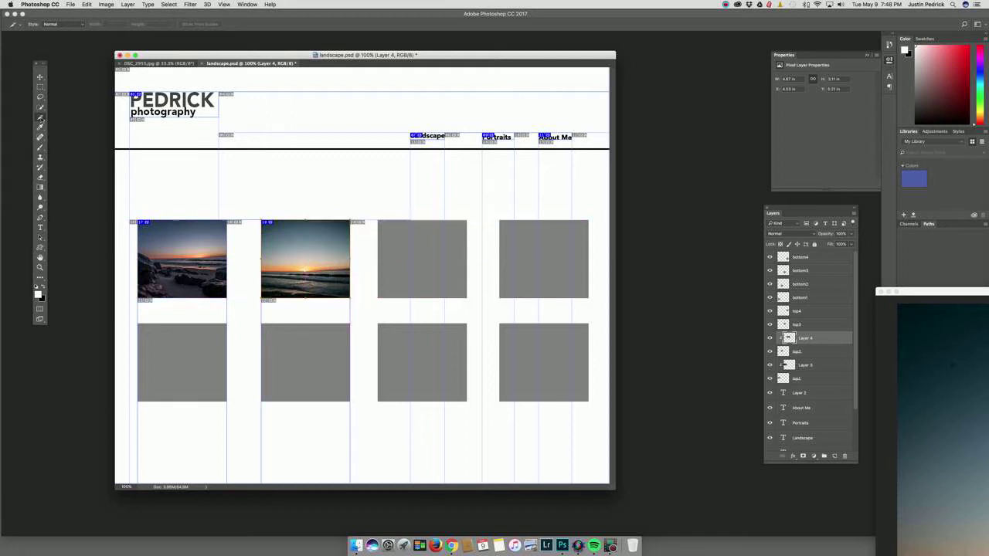
Link the first sunrise photo's slice to sunrise01.html with target _blank, and fill in its alt tag
drag(40, 117, 81, 137)
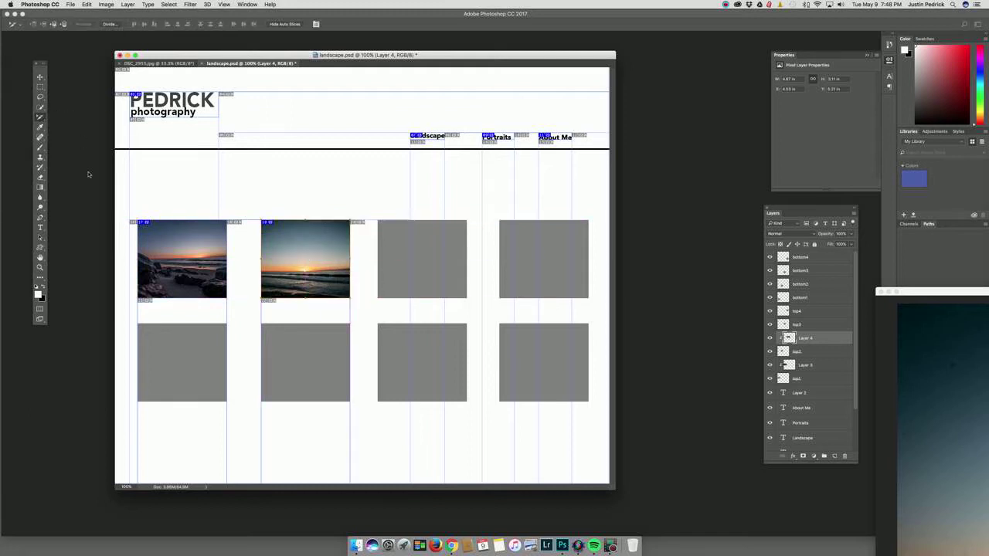
double_click(147, 221)
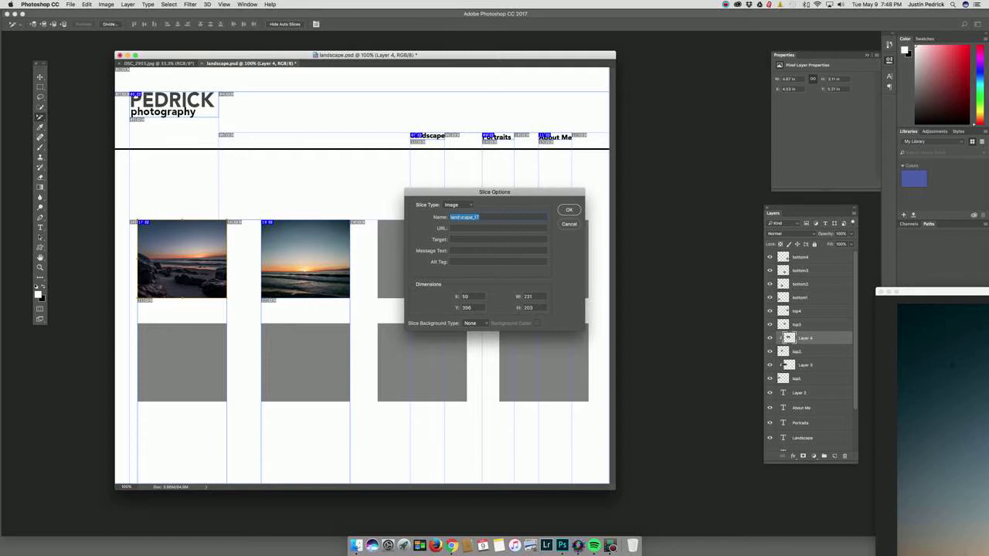
click(474, 228)
text(01.html)
text(_blan)
text(sunr)
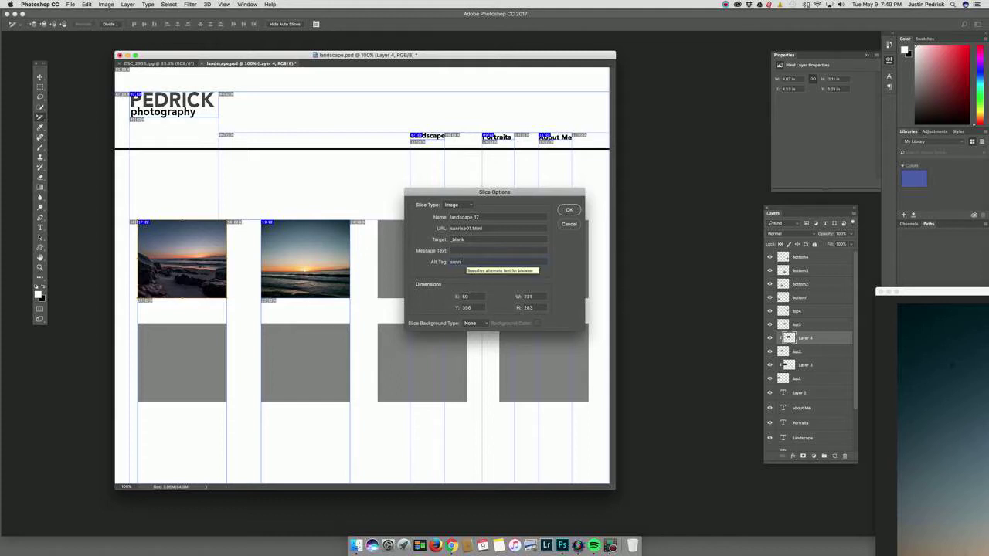
click(569, 210)
Link the second sunrise photo's slice to sunrise02.html with target _blank and the alt tag sunrise02
double_click(274, 224)
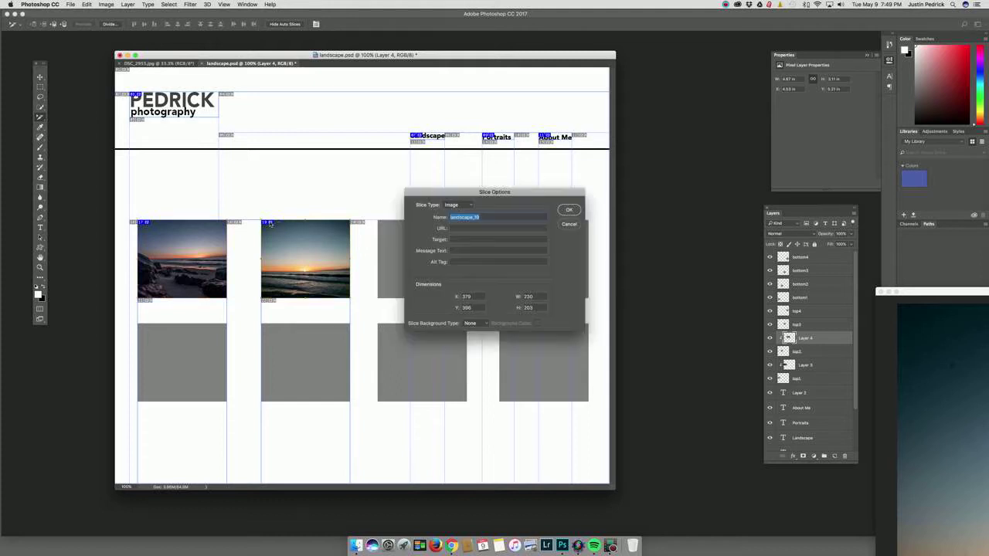
key(Tab)
text(sunrise02.html_blank)
key(Tab)
text(sunrise02)
click(570, 210)
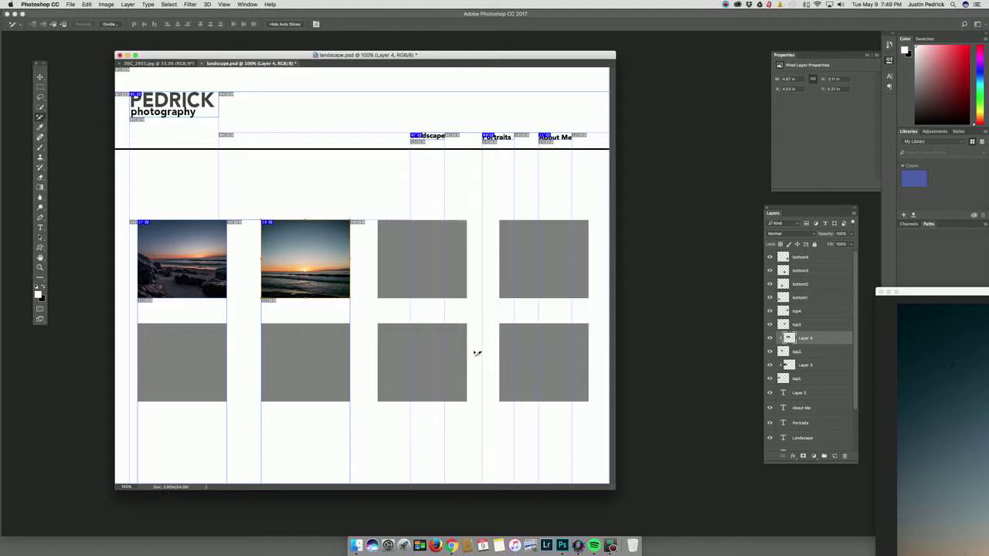
click(68, 4)
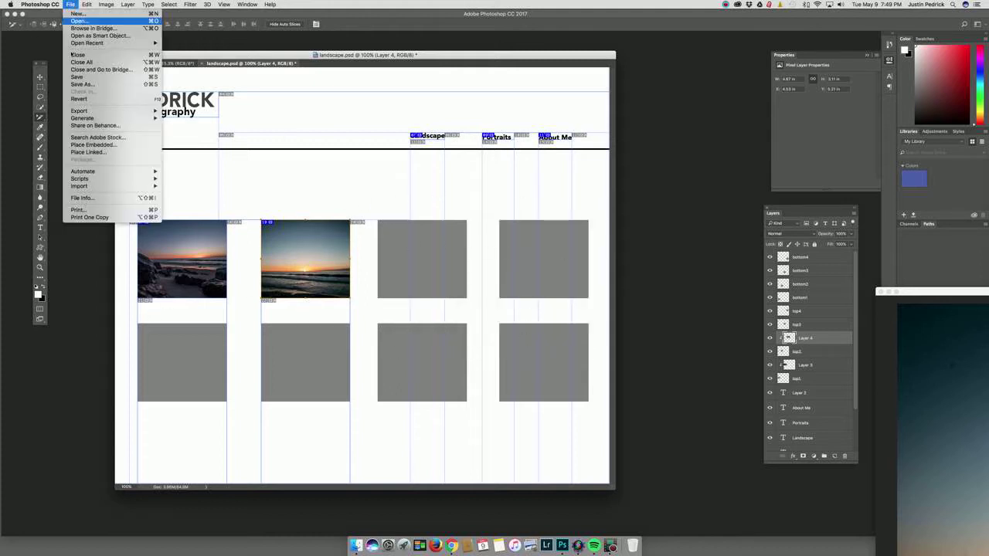
mouse_move(85, 112)
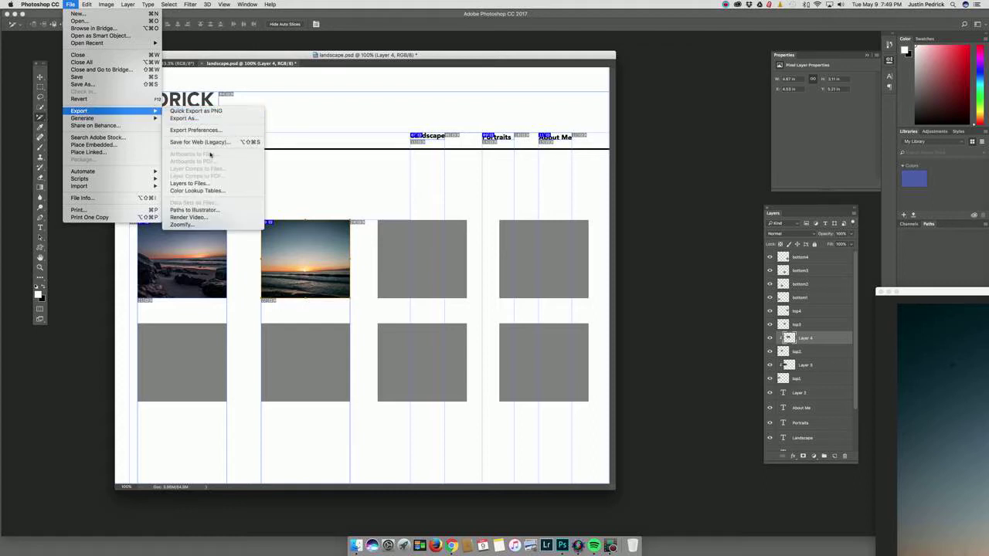
click(209, 142)
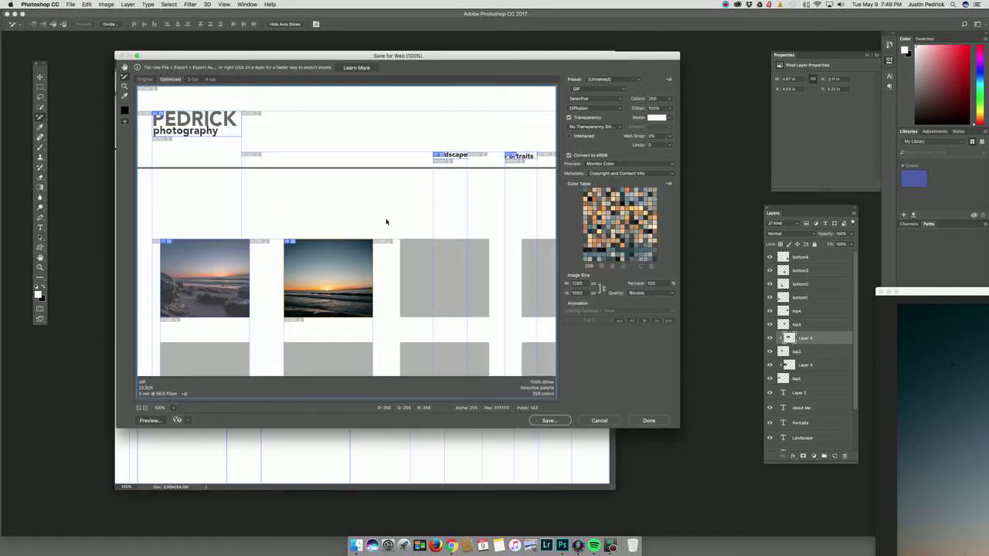
click(649, 421)
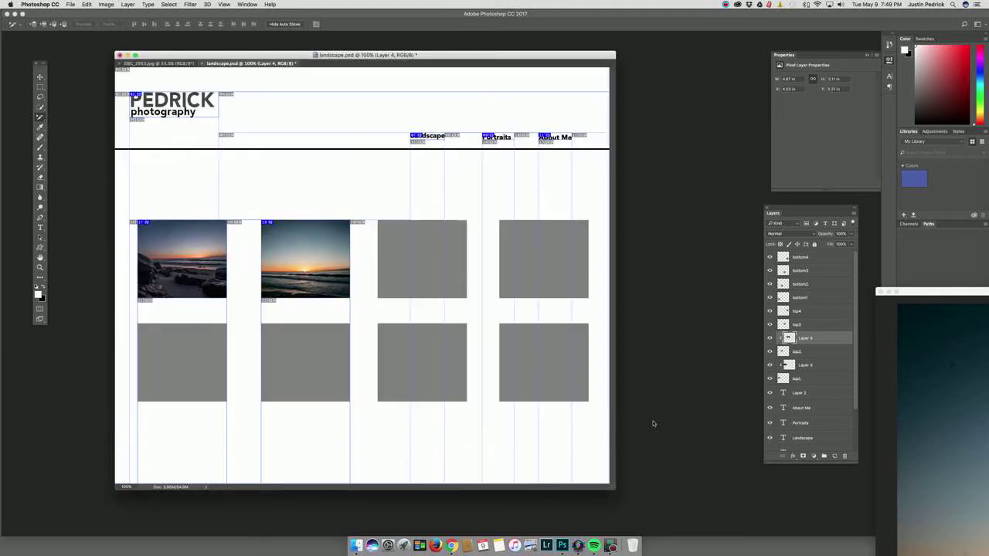
Export all slices for web as HTML and Images under landscape.html in the website project folder, replacing the existing image files
click(70, 4)
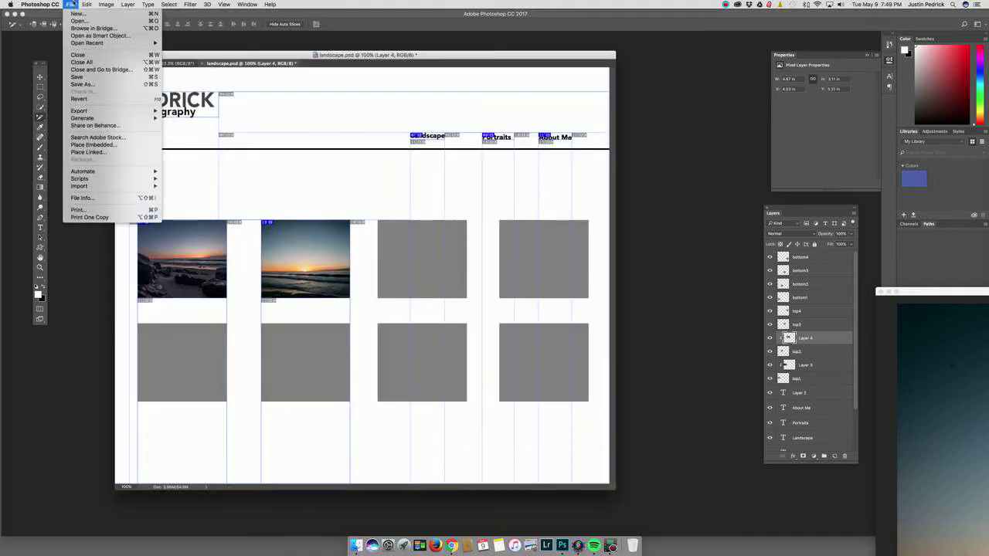
mouse_move(79, 110)
click(255, 139)
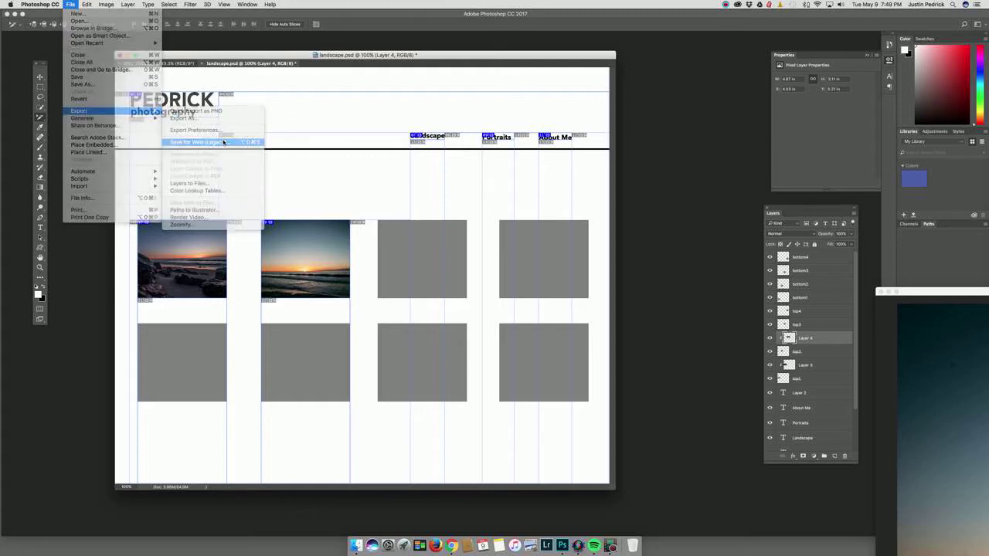
click(549, 420)
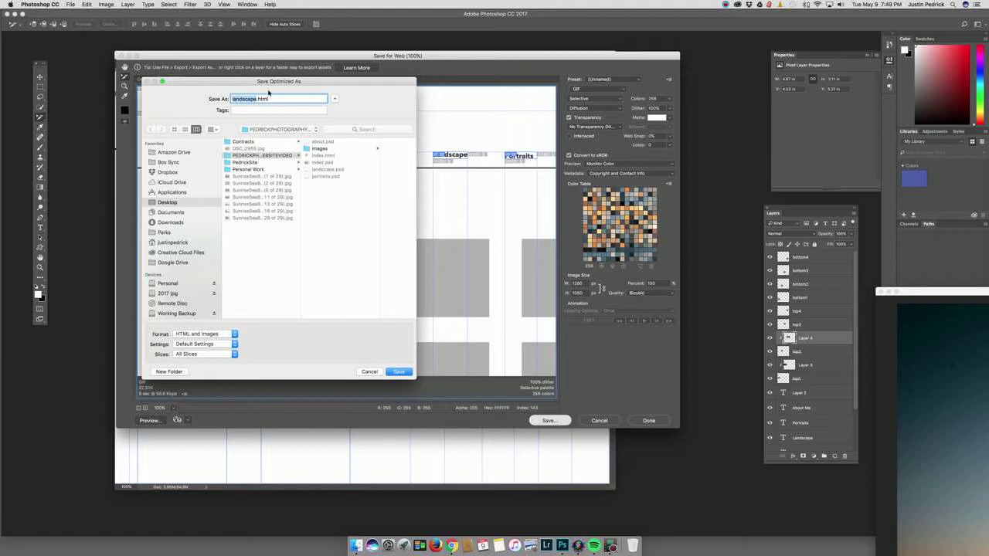
click(397, 372)
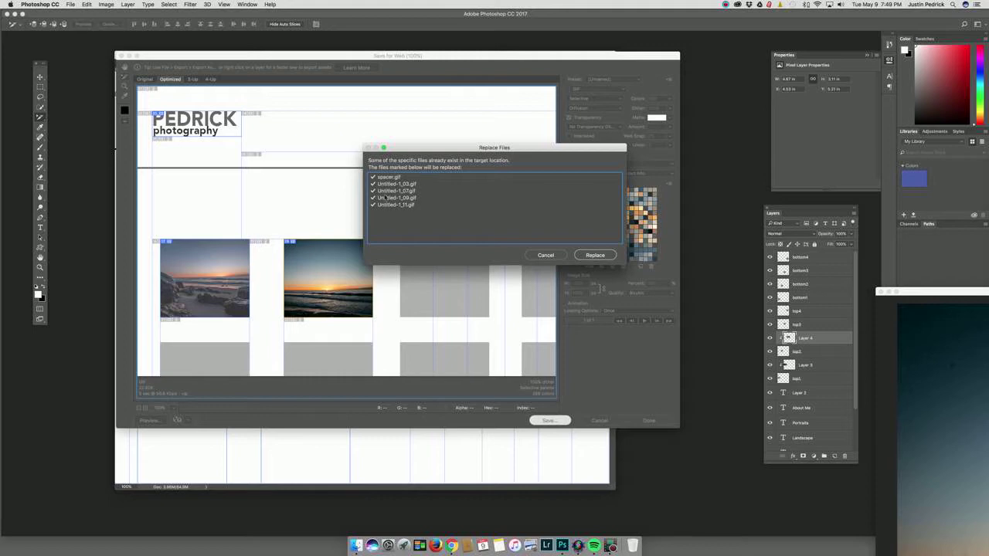
click(595, 255)
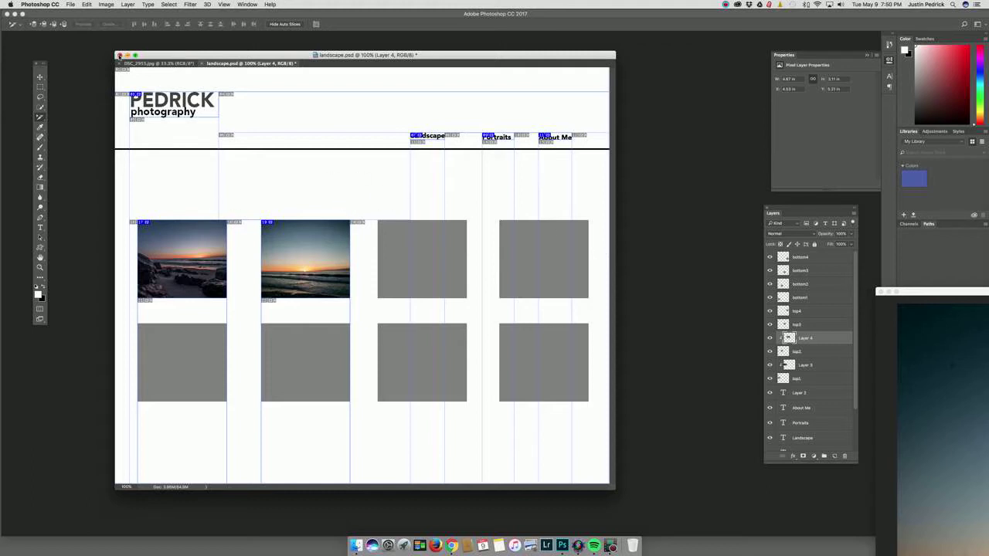
Close landscape.psd without saving its changes and hide Photoshop
click(119, 55)
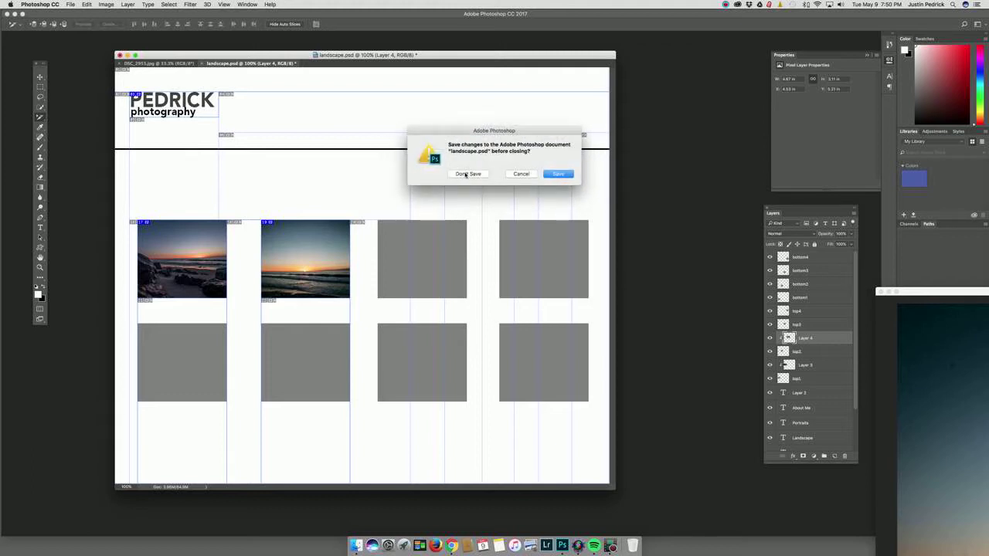
click(465, 174)
click(55, 4)
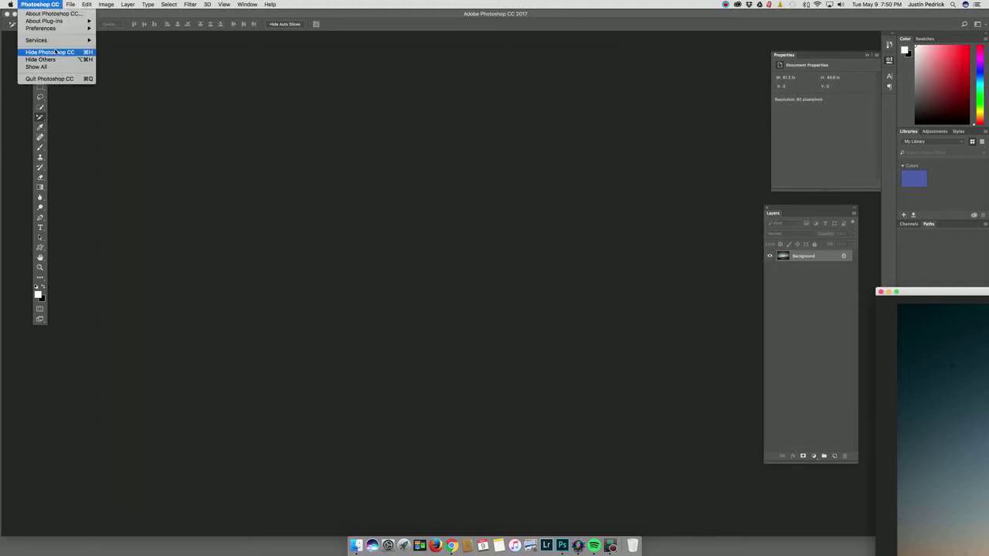
click(56, 52)
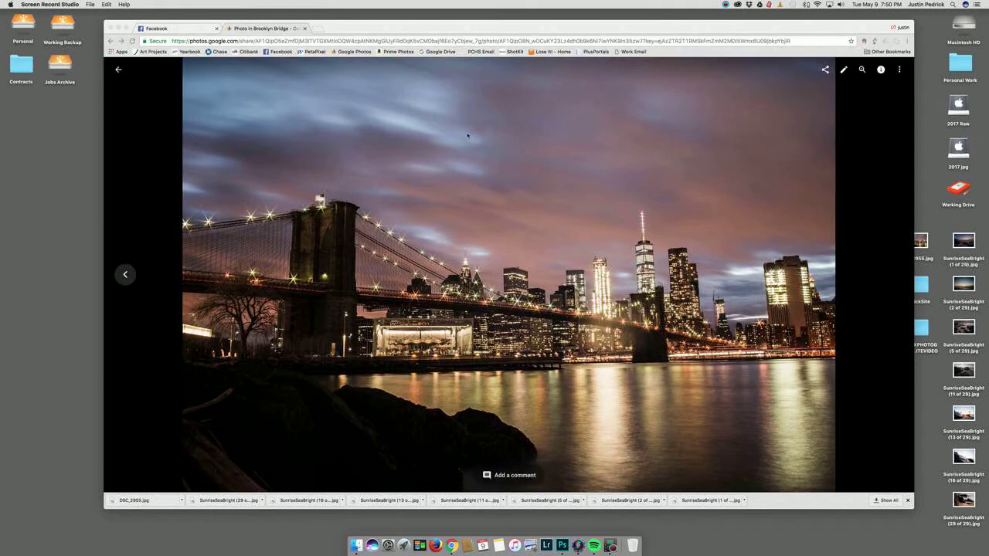
Clear the Chrome window out of the way, open the website project folder on the desktop, and open index.html in Chrome
drag(758, 31, 666, 25)
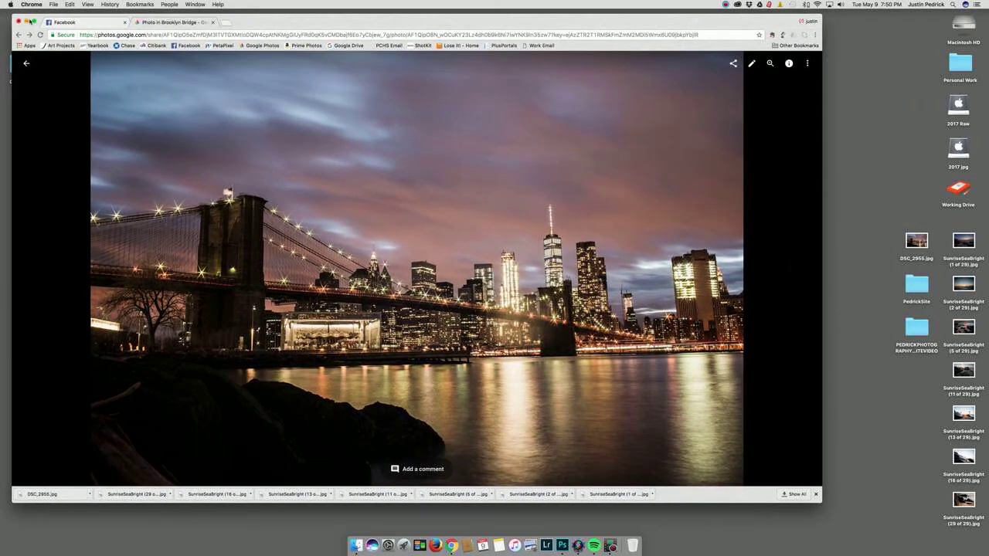
click(27, 21)
double_click(917, 329)
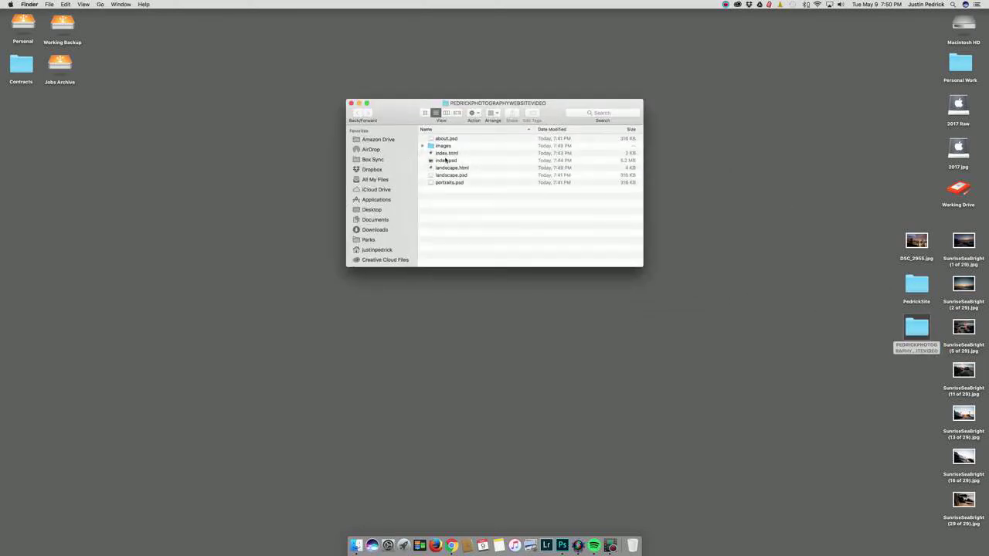
double_click(446, 154)
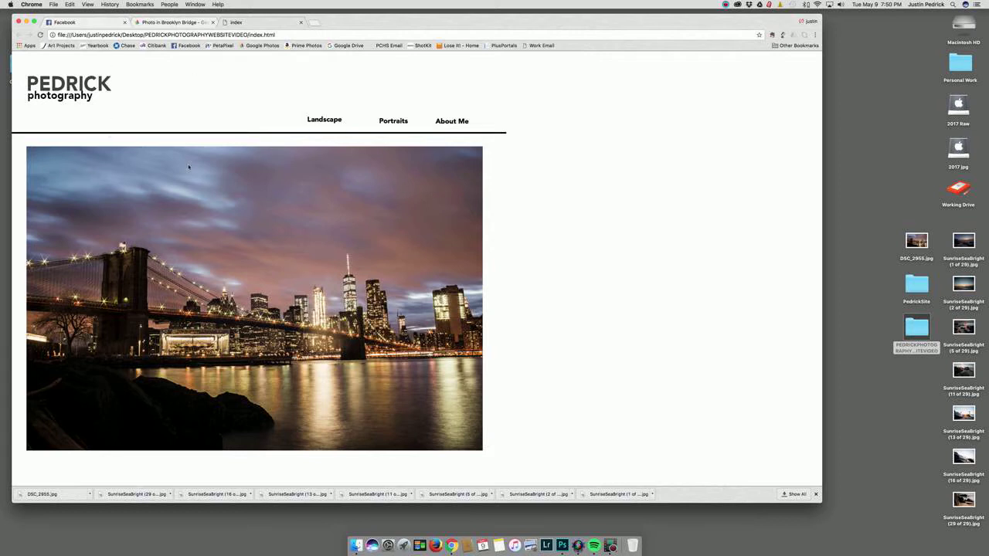
Test the Landscape link and the first sunrise photo's link on the exported page, and close the new tab
click(326, 121)
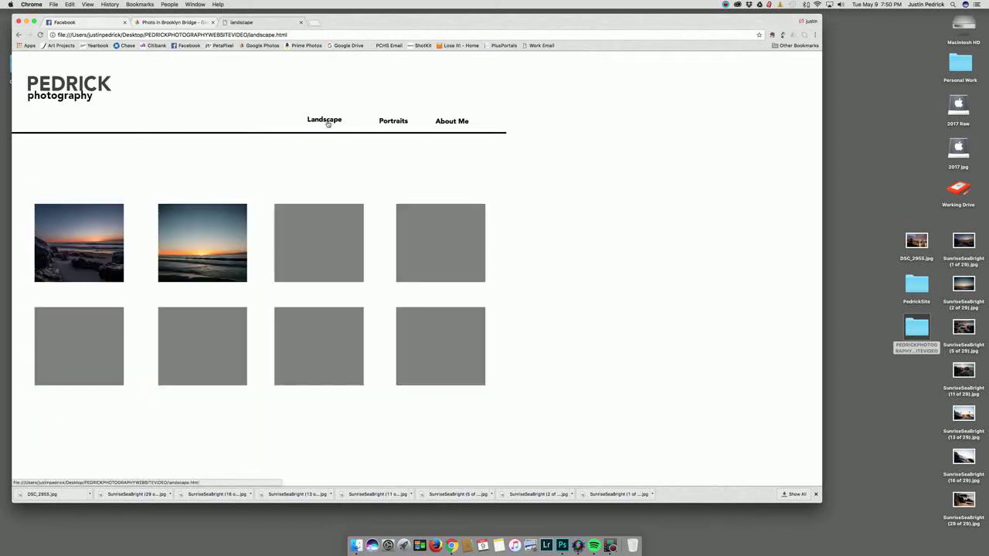
click(88, 246)
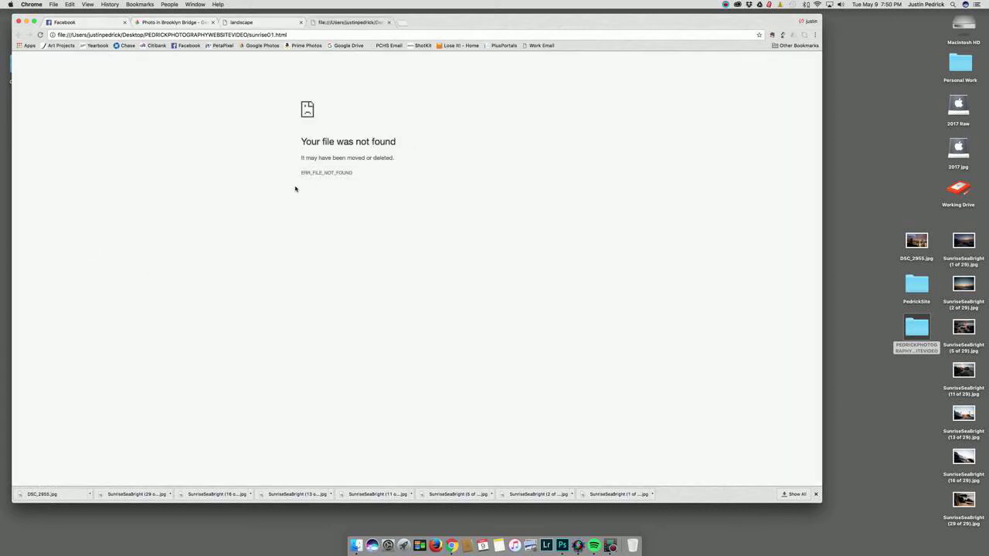
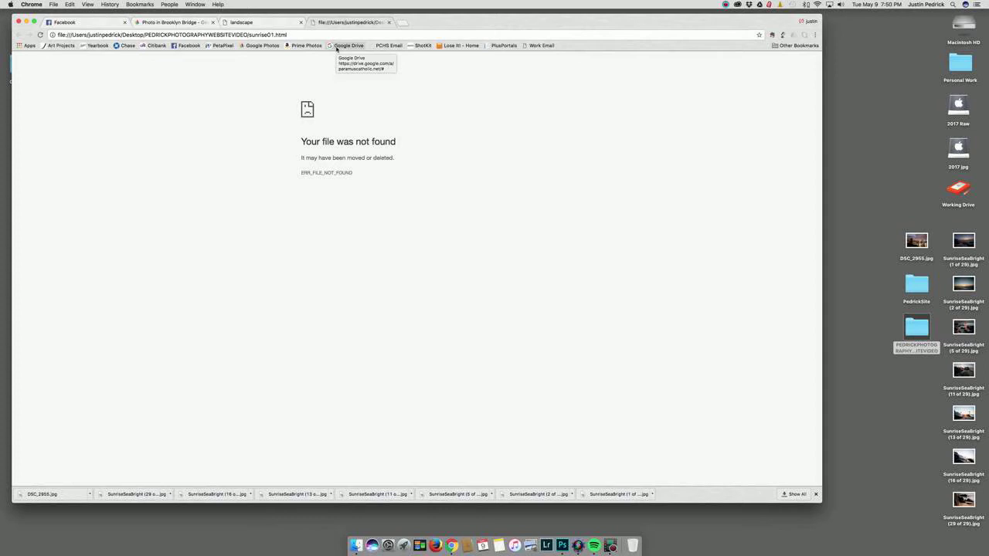
click(388, 22)
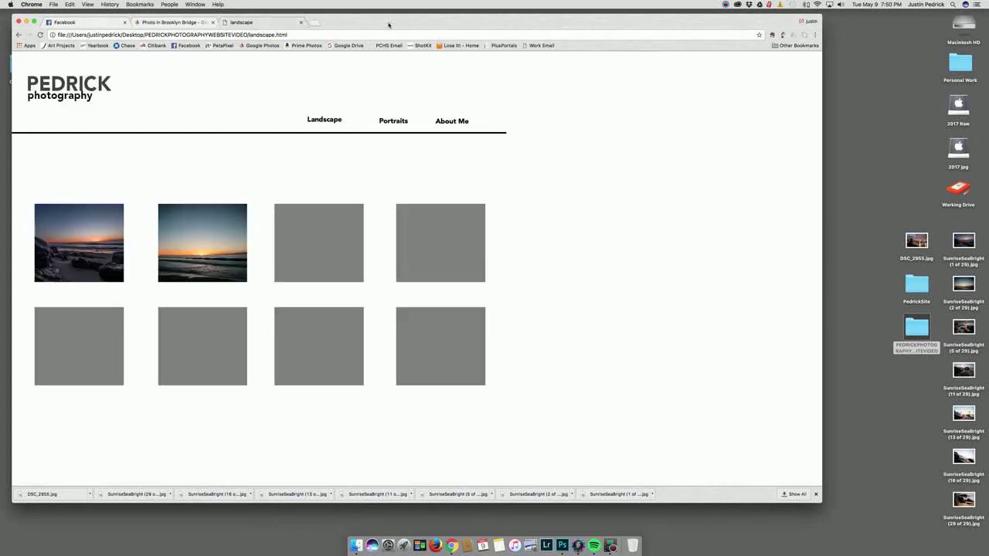
Switch back to Photoshop and create a new 1280 by 1080 px RGB document at 72 pixels/inch with a white background
click(562, 544)
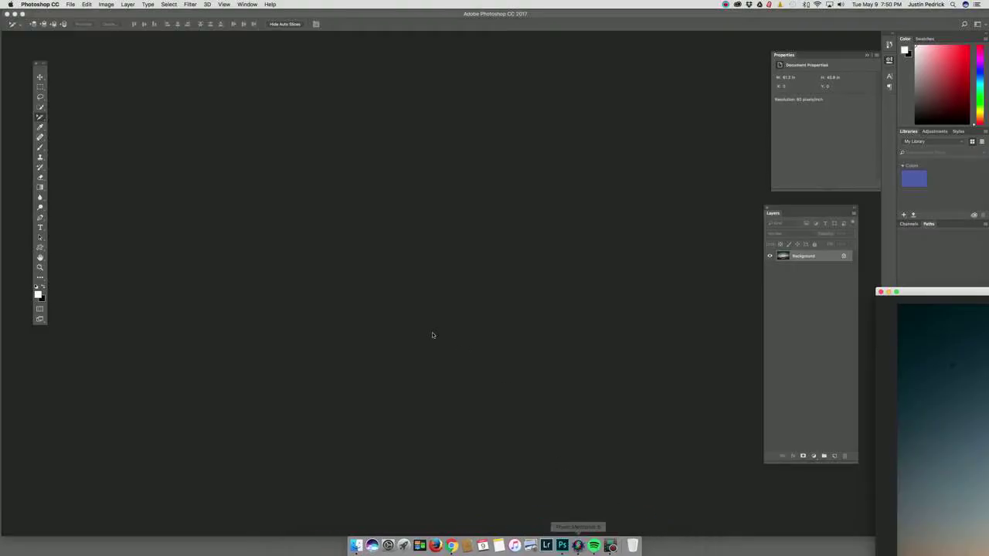
click(70, 4)
click(75, 14)
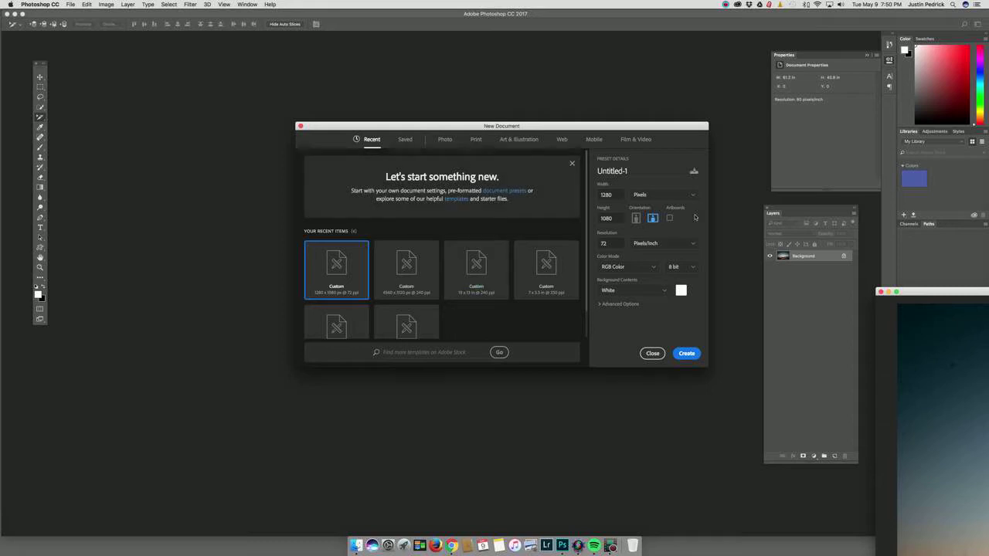
click(687, 353)
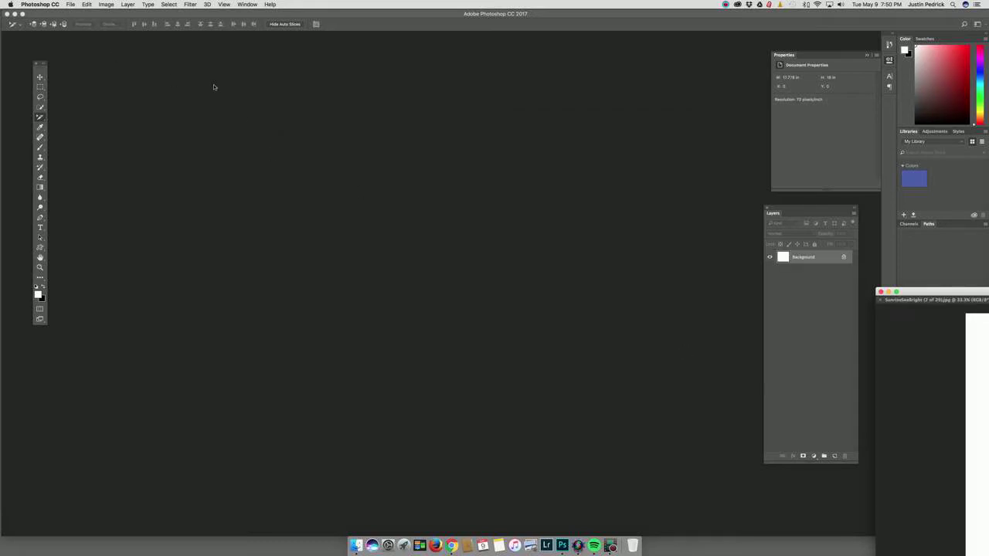
click(76, 4)
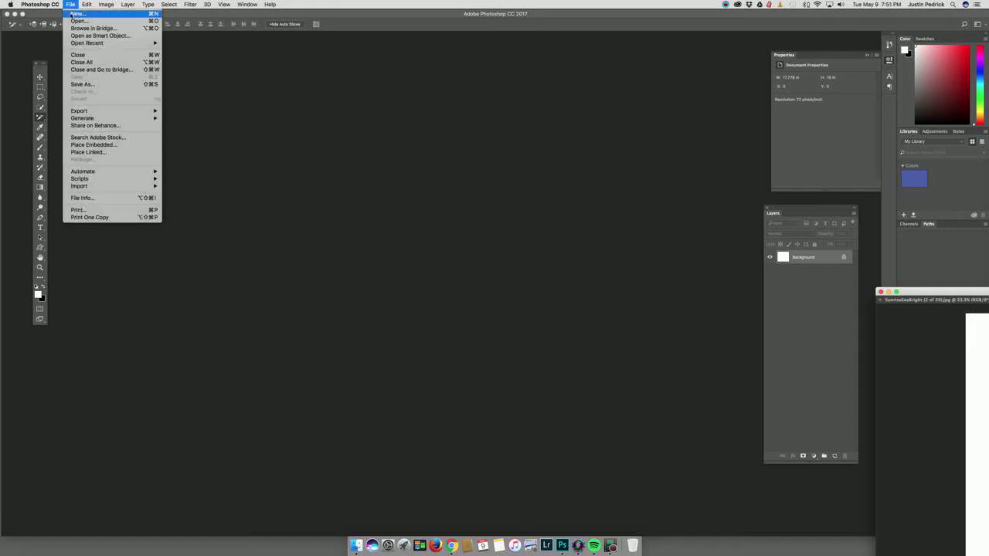
click(84, 17)
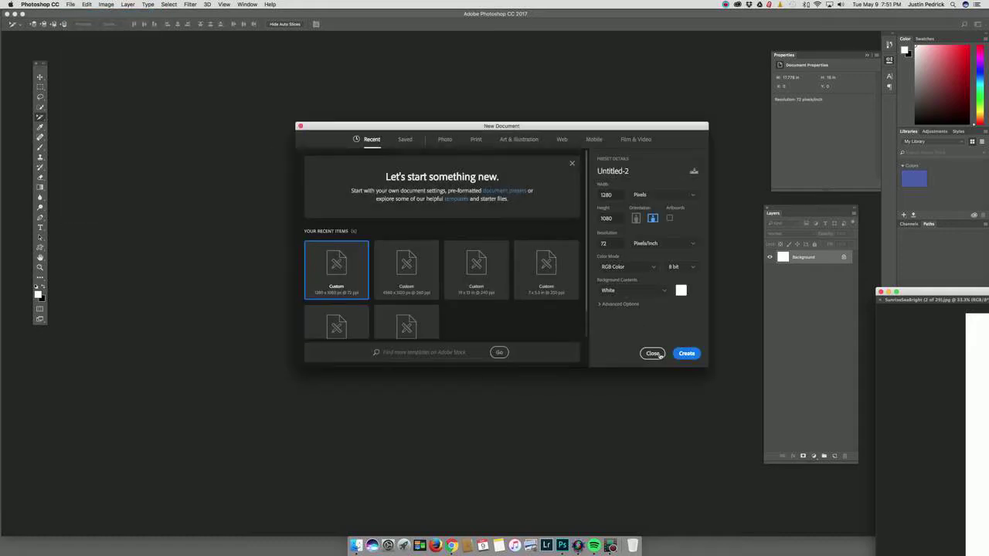
Create another blank 1280 by 1080 px document, and close both it and the SunriseSeaBright (2 of 29).jpg photo
click(687, 353)
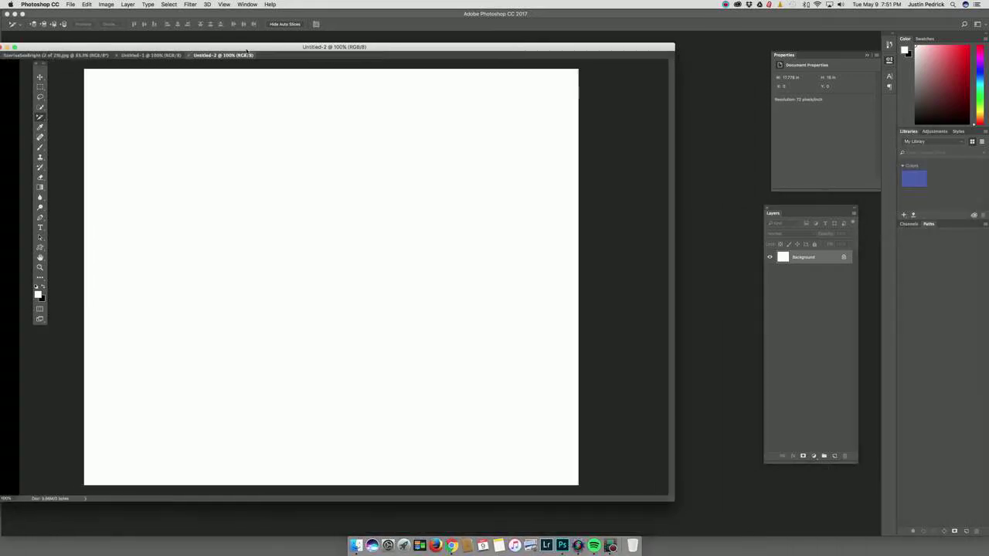
click(274, 56)
click(91, 56)
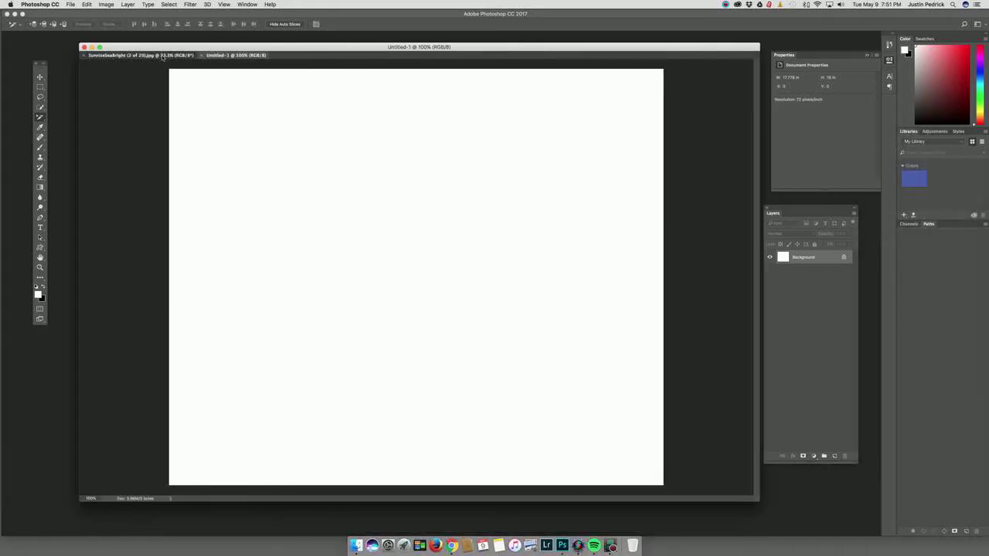
click(85, 55)
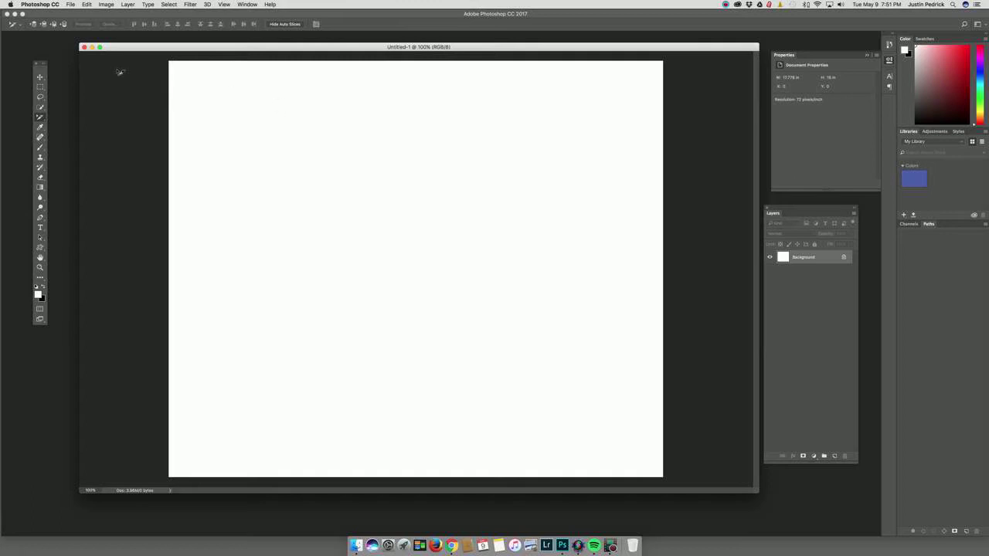
Open the photo SunriseSeaBright (1 of 29).jpg from the desktop
click(71, 4)
click(76, 21)
key(super+o)
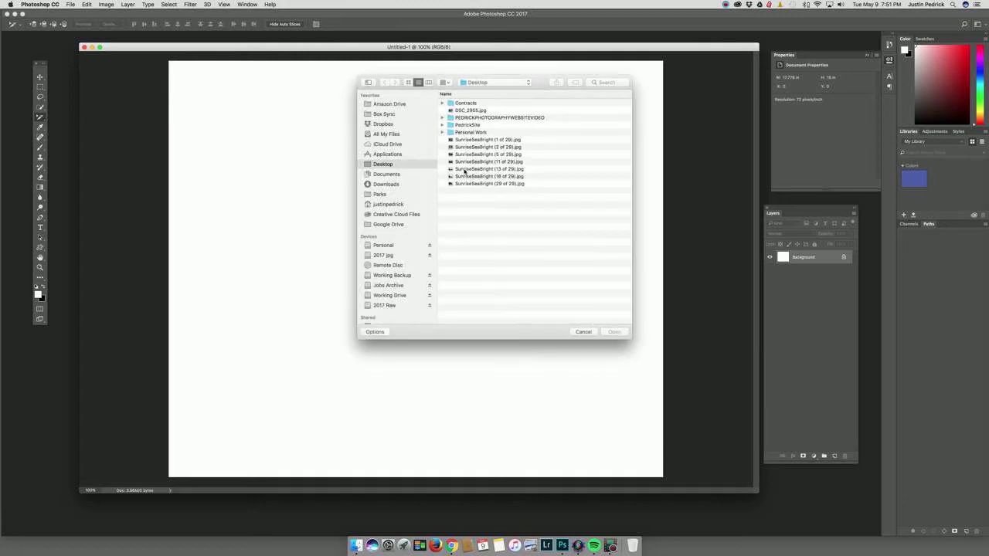
click(472, 141)
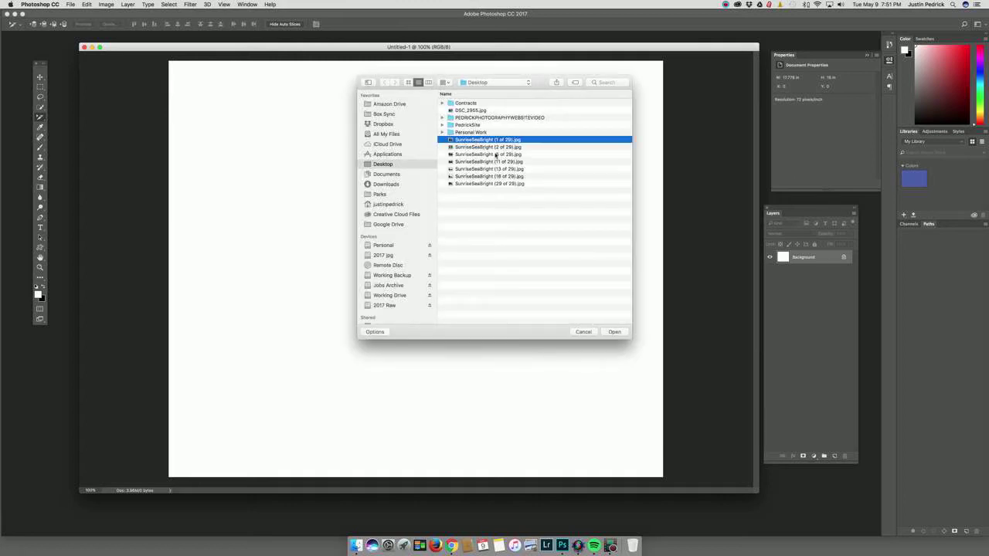
click(615, 331)
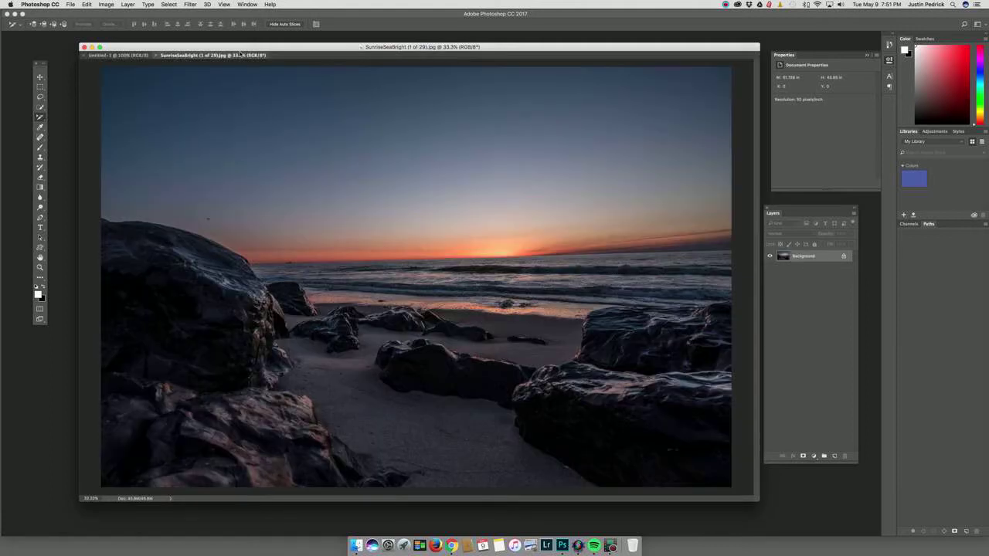
Float the sunrise photo in its own window and copy its image into the blank Untitled-1 document with the Move tool
drag(225, 56, 858, 163)
key(v)
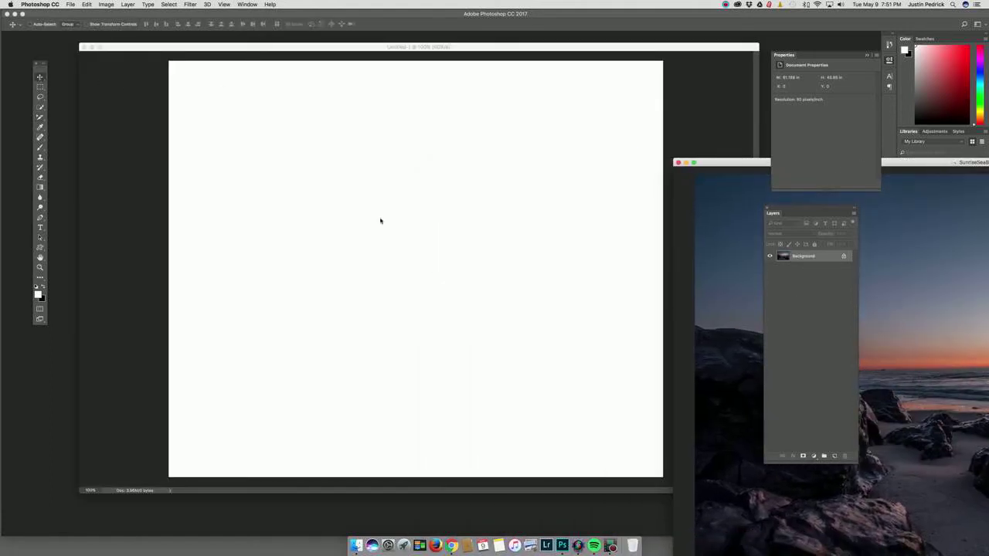
drag(877, 305, 379, 215)
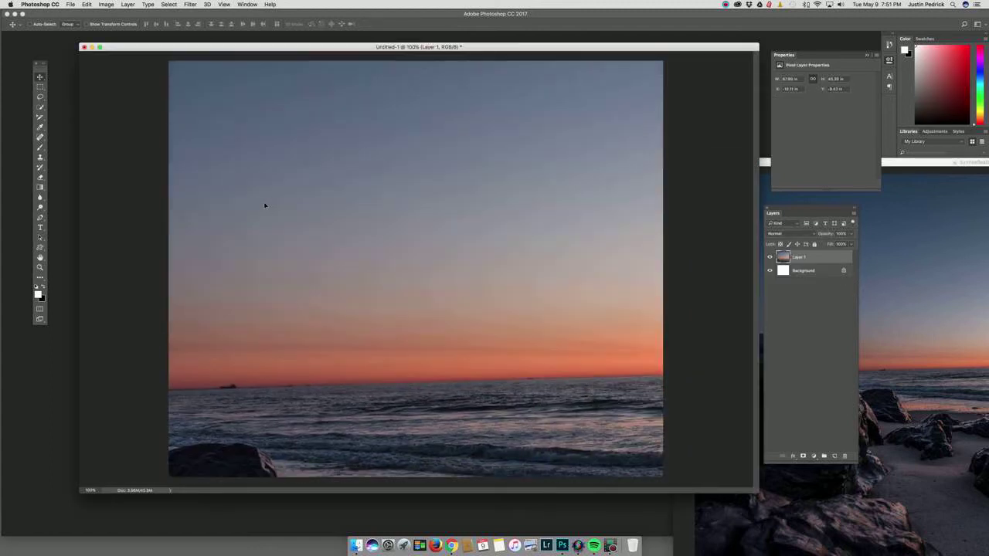
Scale the photo layer down to about 16.6 by 11.1 inches with Free Transform and center it on the white page
key(super+minus)
key(super+minus)
key(super+minus)
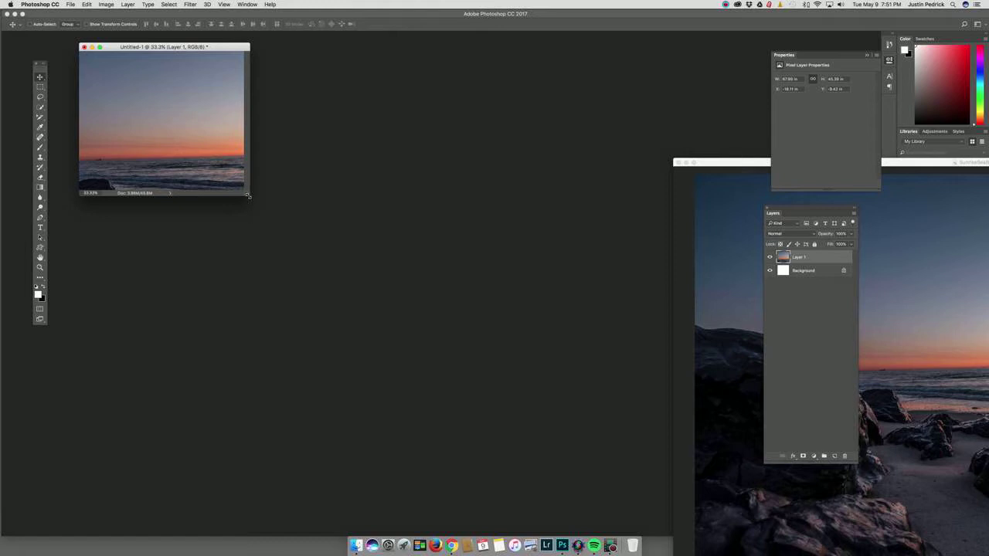
drag(249, 195, 669, 469)
key(super+t)
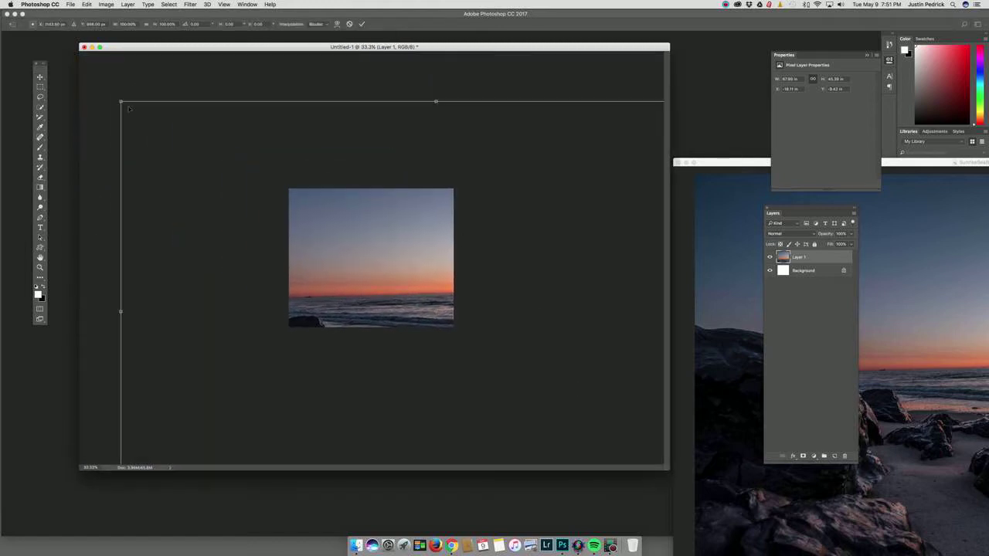
drag(120, 102, 498, 350)
drag(526, 376, 368, 241)
drag(404, 272, 333, 235)
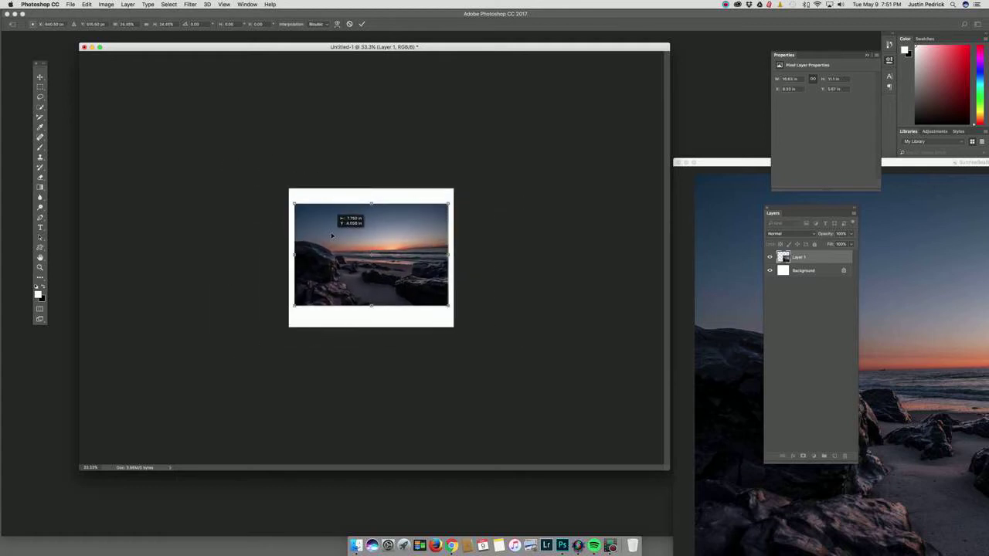
key(Return)
Export the page with Save for Web as HTML and Images named sunrise.html in the website project folder
click(70, 4)
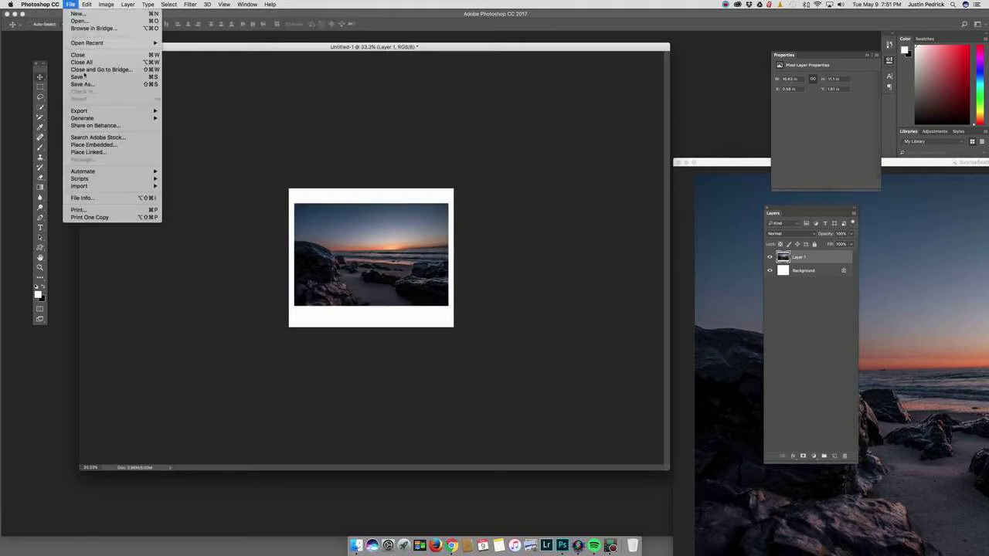
mouse_move(89, 112)
click(213, 143)
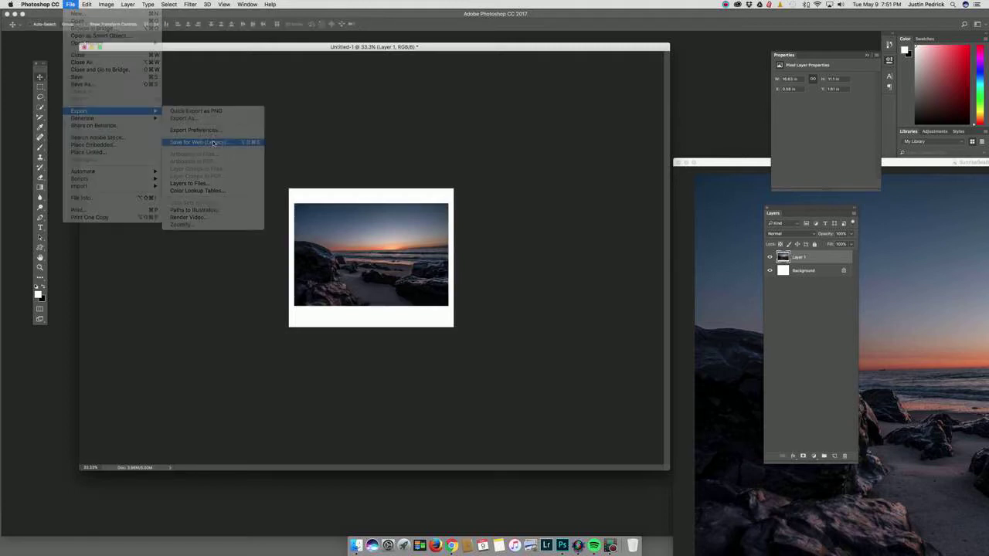
click(548, 421)
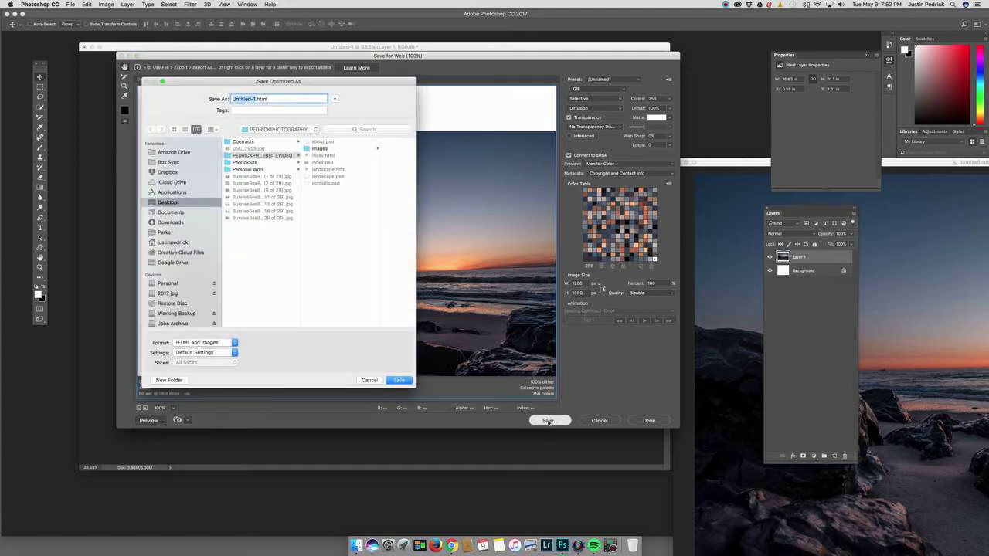
text(sunrise)
key(Return)
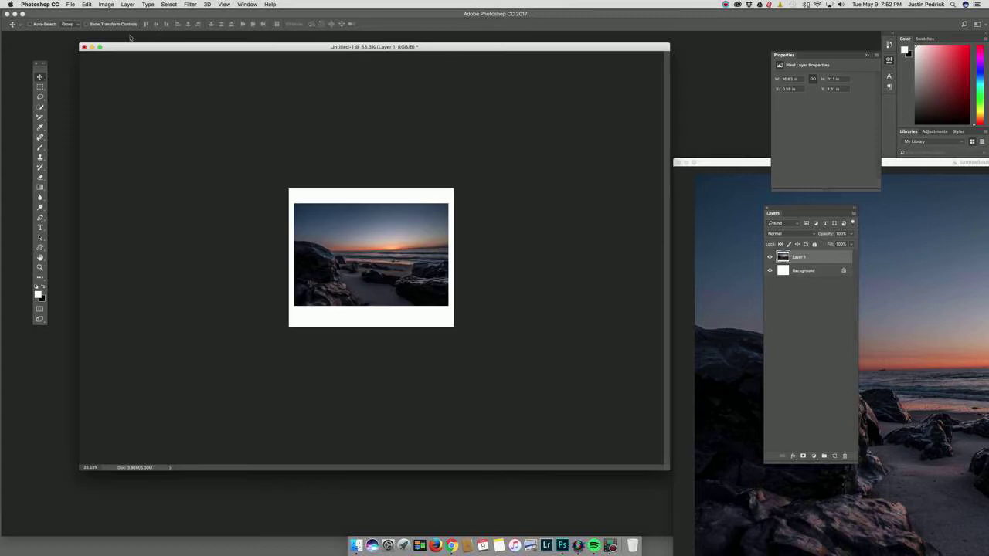
Close the Untitled-1 document without saving its changes and hide Photoshop
click(83, 48)
click(466, 173)
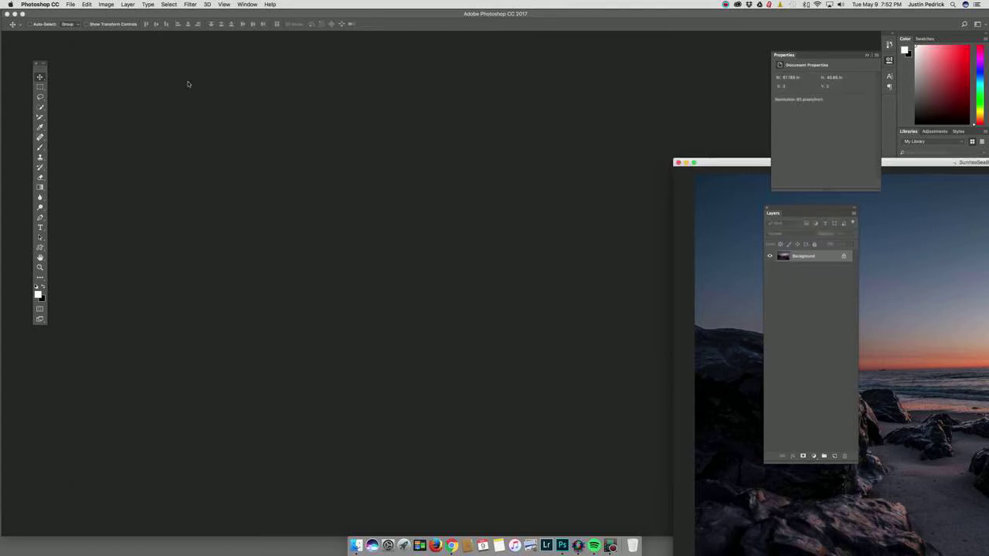
click(40, 4)
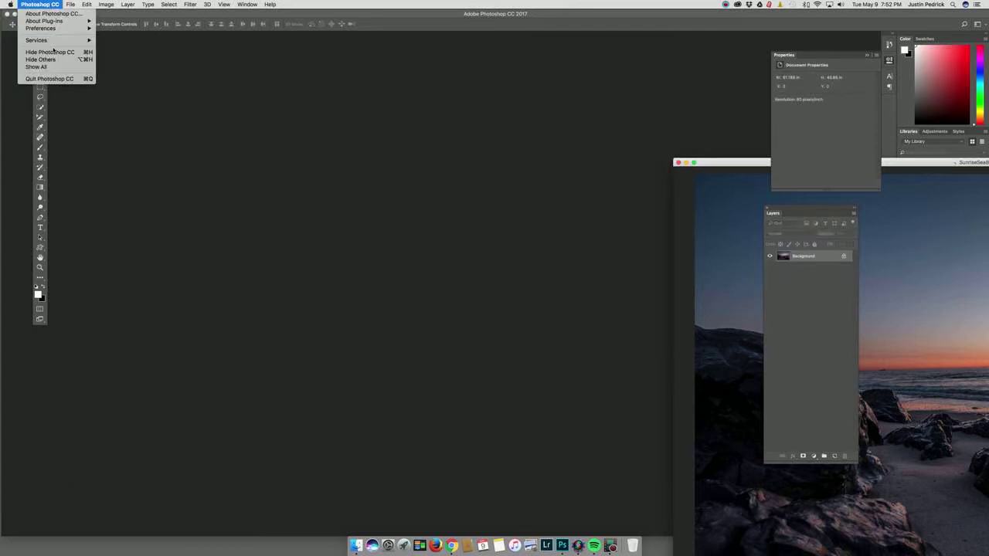
click(51, 52)
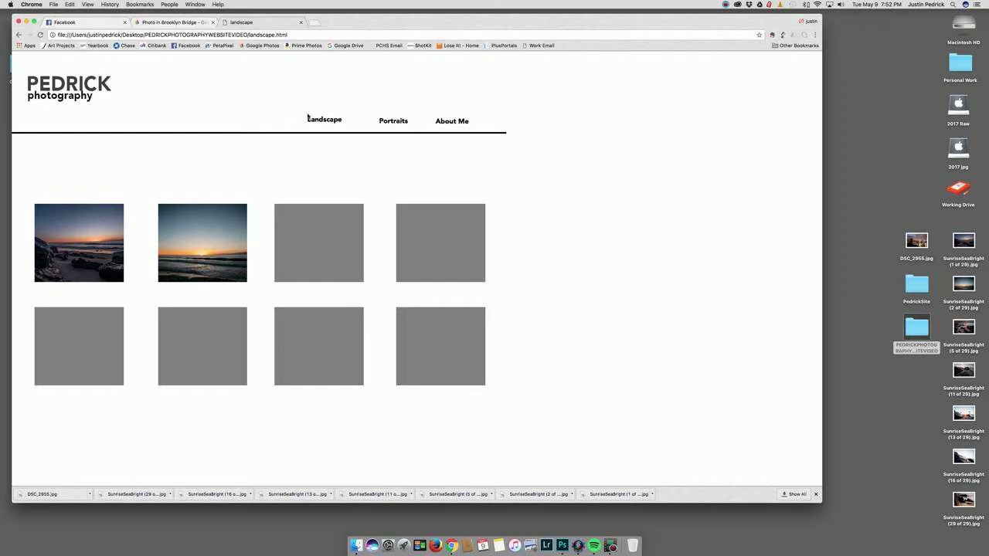
Test the links of the first and second sunrise photos on the landscape page in Chrome, and close both new tabs
click(83, 244)
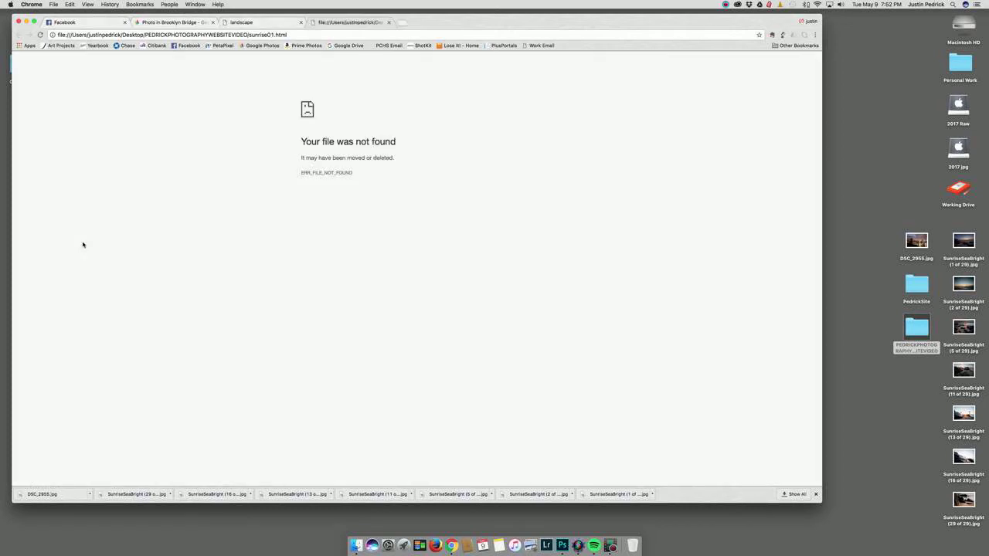
click(266, 22)
click(217, 223)
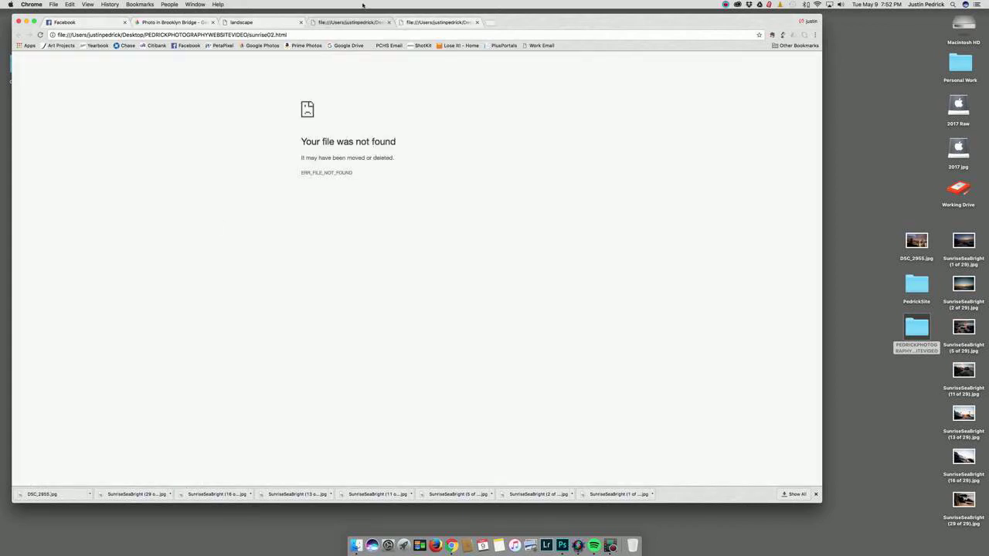
click(390, 22)
click(390, 22)
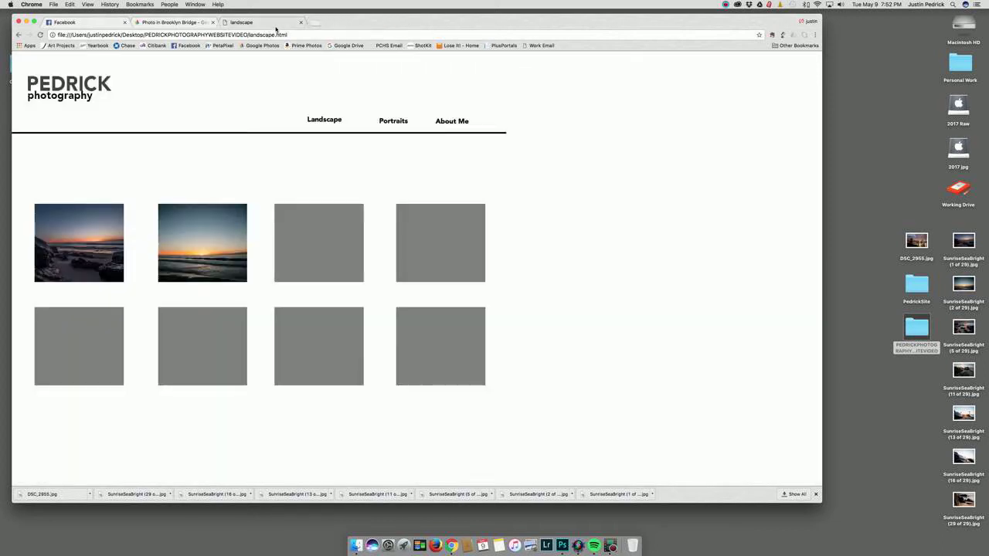
Check the exported files in the website project folder, close its window and return to the landscape page
double_click(917, 330)
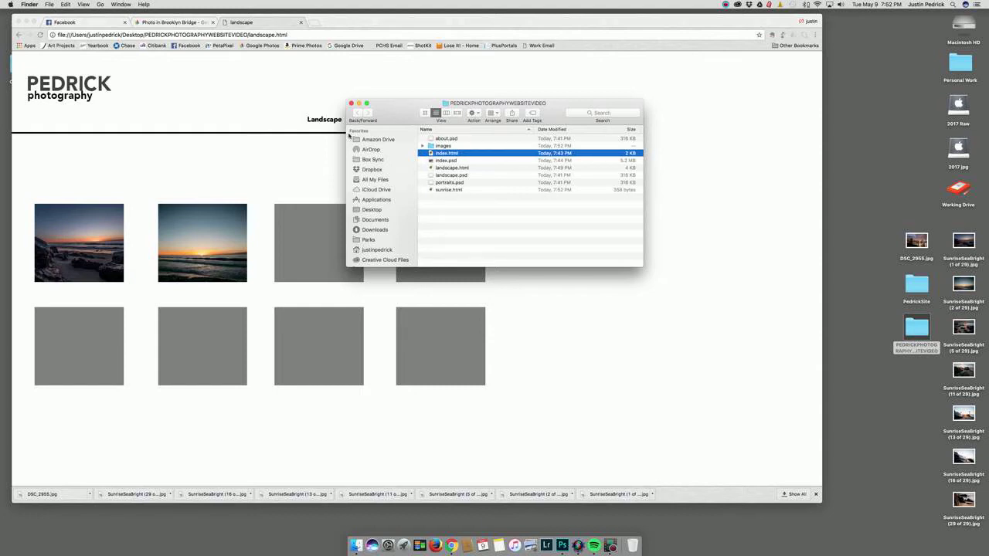
drag(401, 107, 479, 112)
click(429, 108)
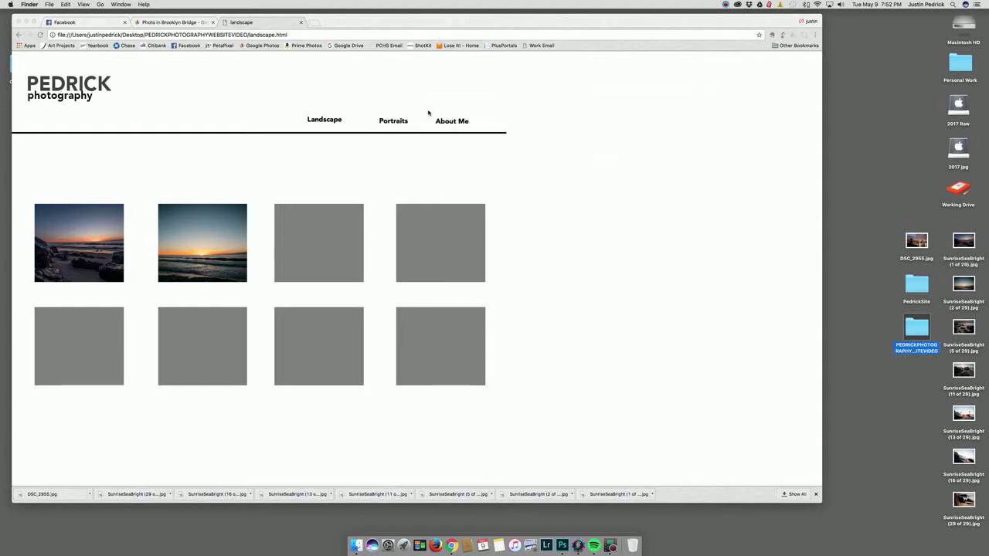
click(601, 270)
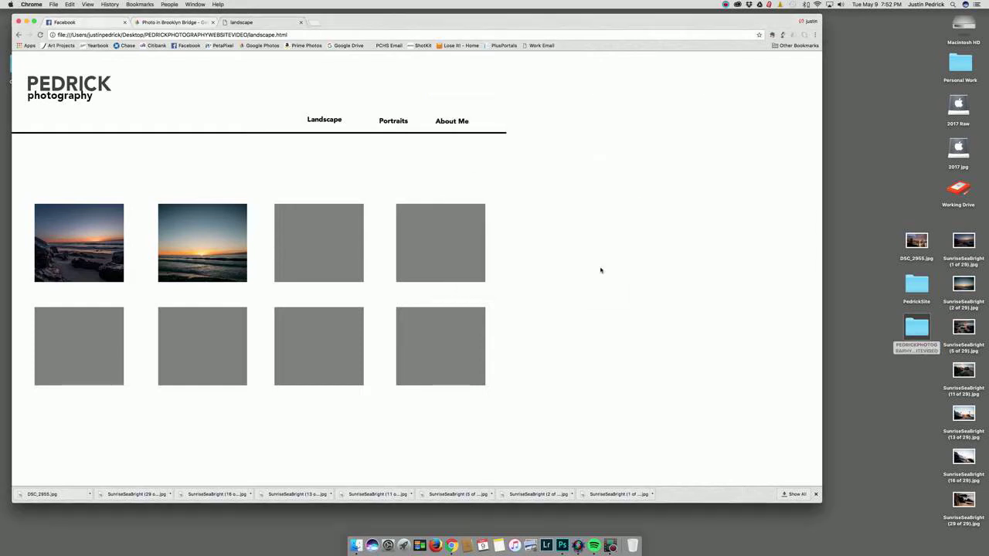
Retest the first sunrise photo's link twice from the landscape page, and close the opened tabs
click(93, 232)
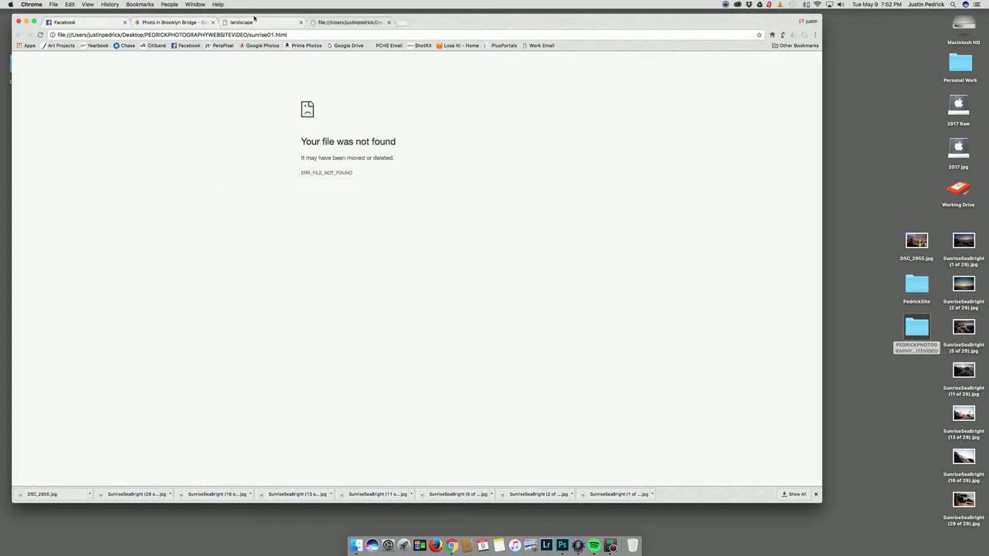
click(252, 21)
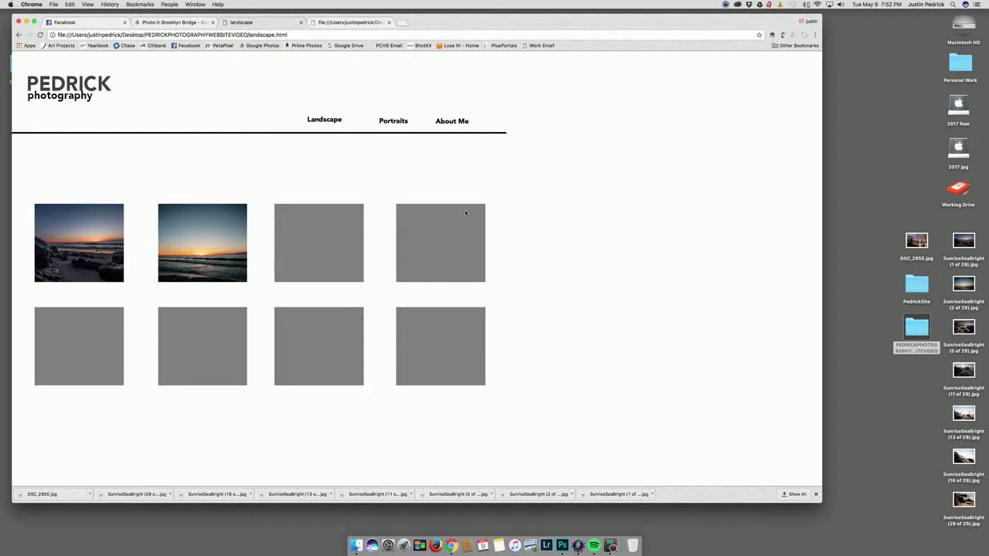
click(65, 240)
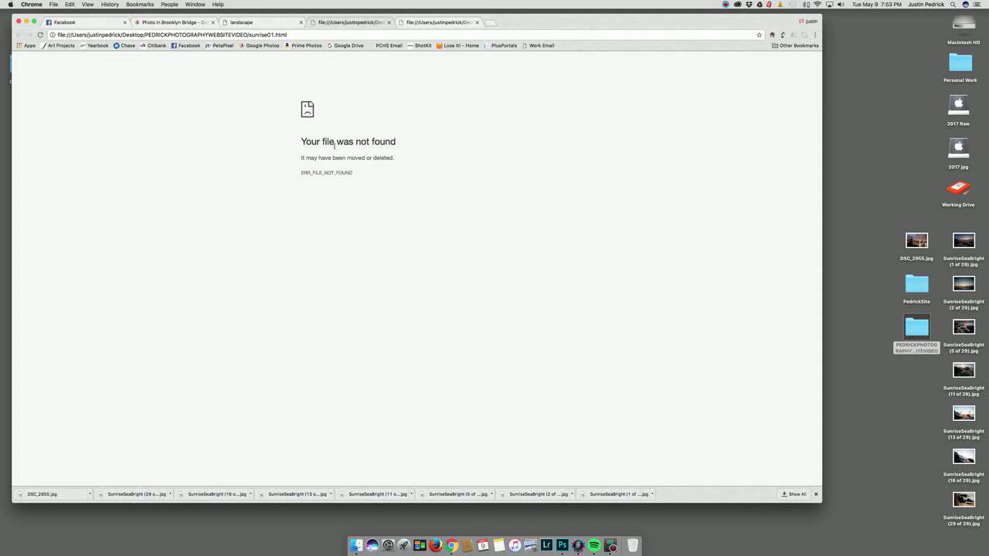
click(390, 23)
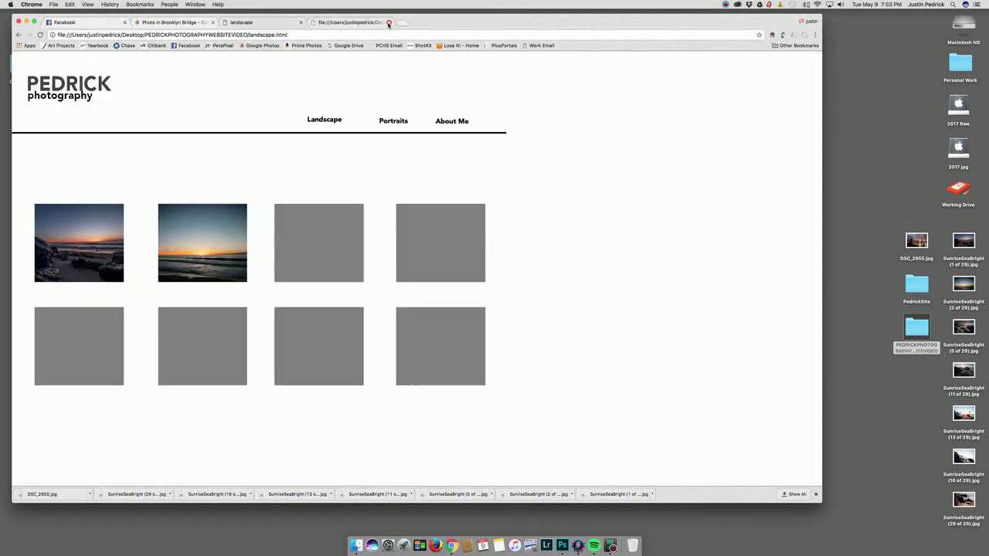
click(391, 22)
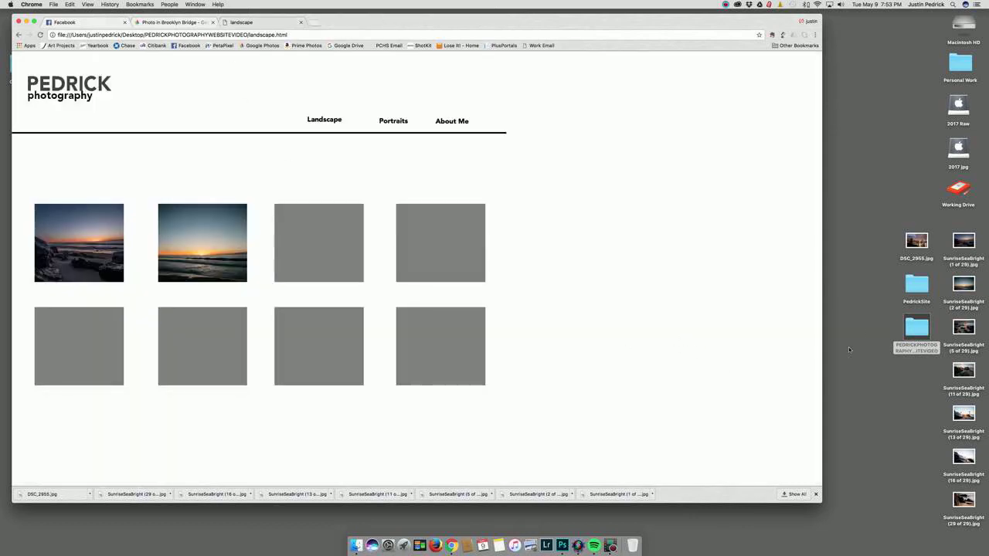
Rename sunrise.html in the website project folder to sunrise01.html and close the folder window
double_click(916, 327)
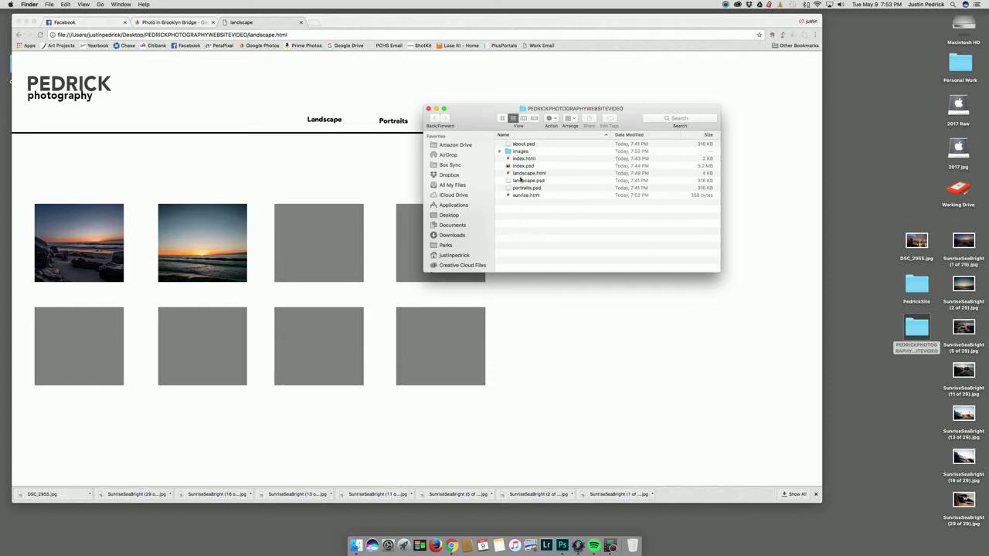
click(514, 196)
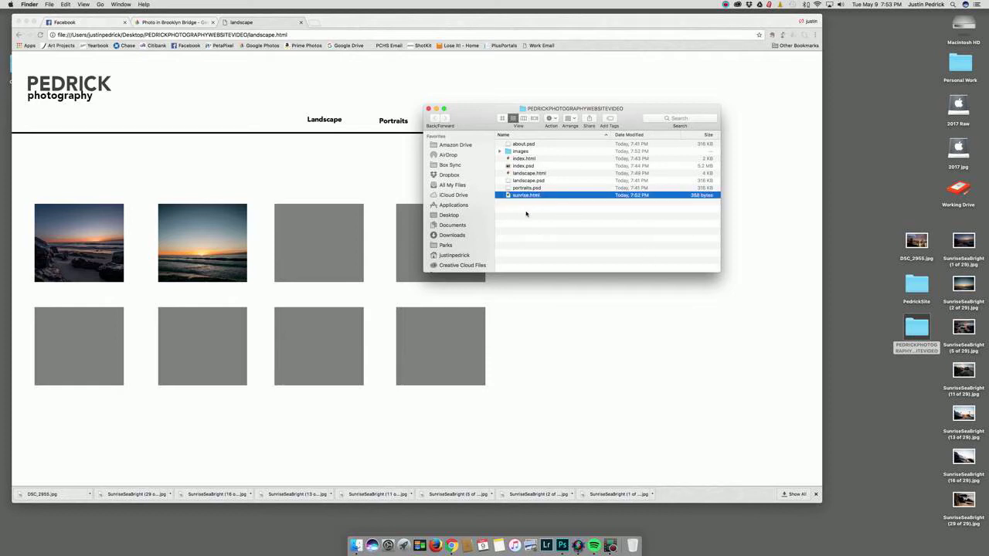
click(526, 195)
key(Right)
text(01)
key(Return)
click(428, 108)
click(433, 128)
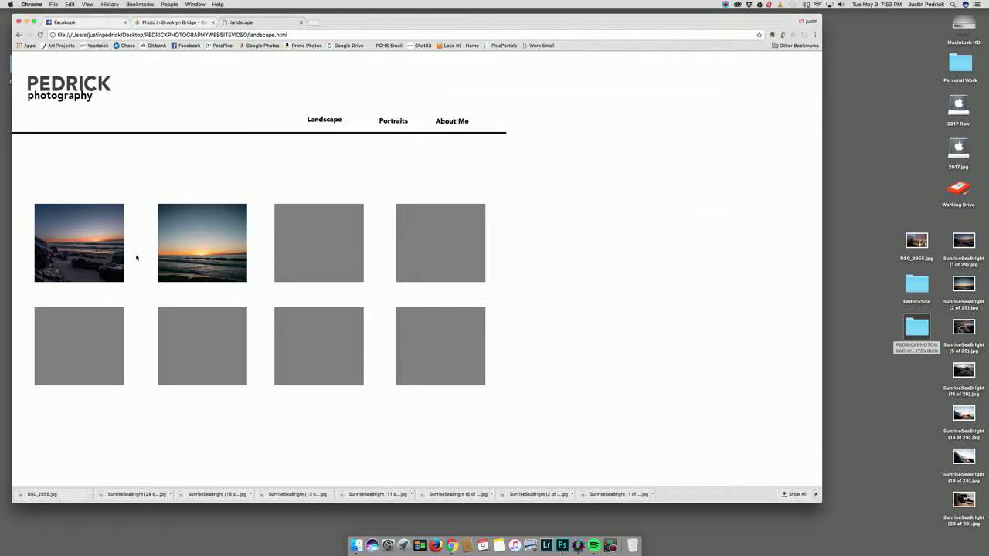
Test the first sunrise photo's link, close its tab, and try the second sunrise photo's link
click(78, 253)
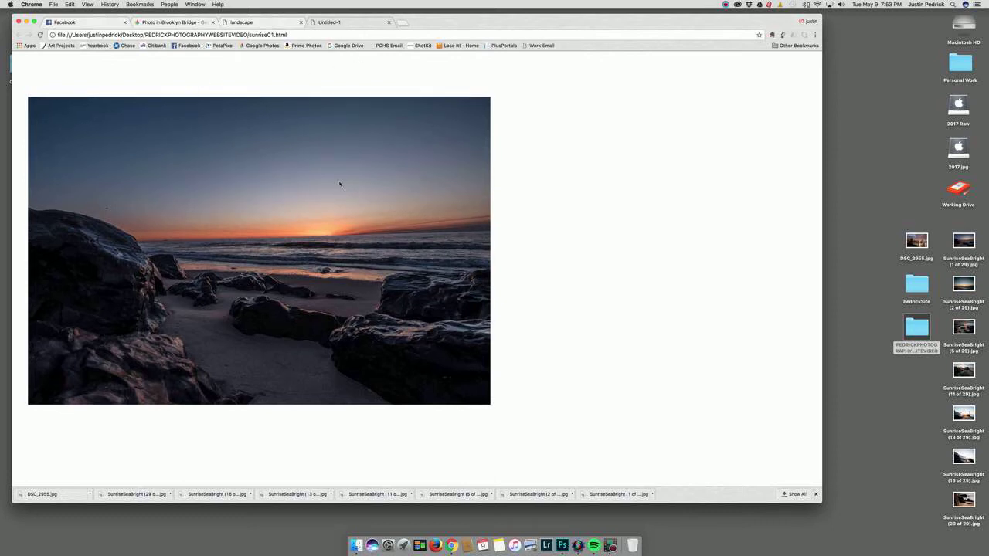
click(390, 22)
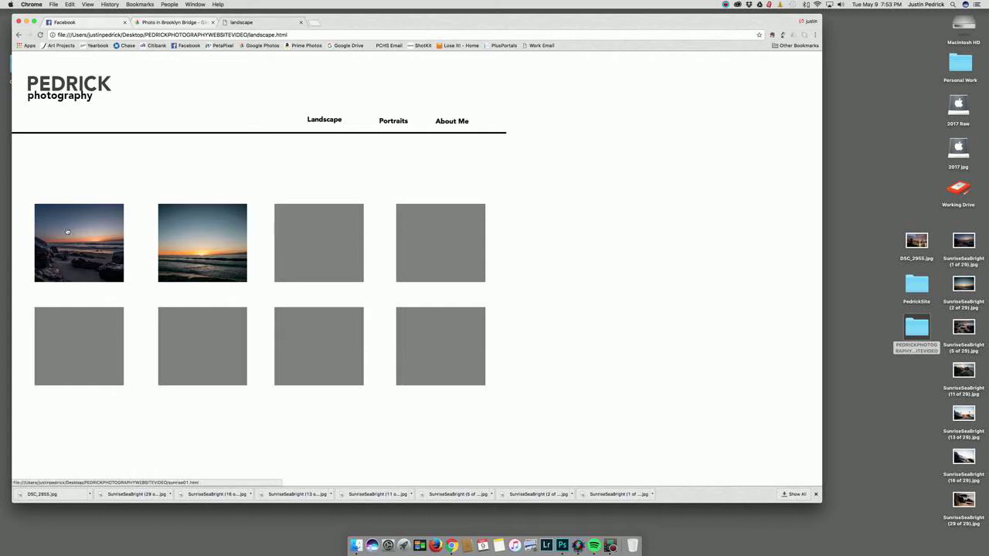
click(215, 245)
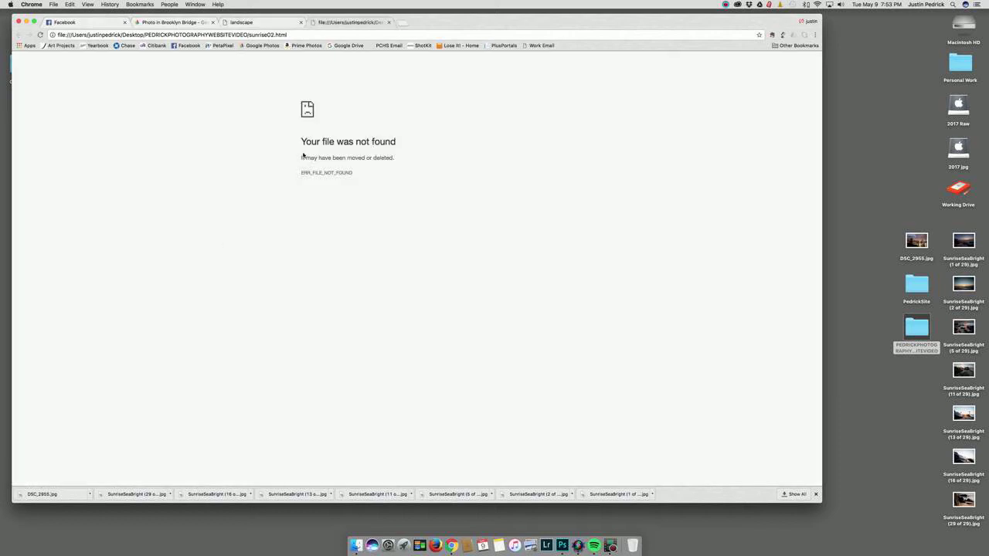
Close the missing sunrise02 page's tab, switch to Photoshop and close the SunriseSeaBright (1 of 29).jpg window
click(389, 22)
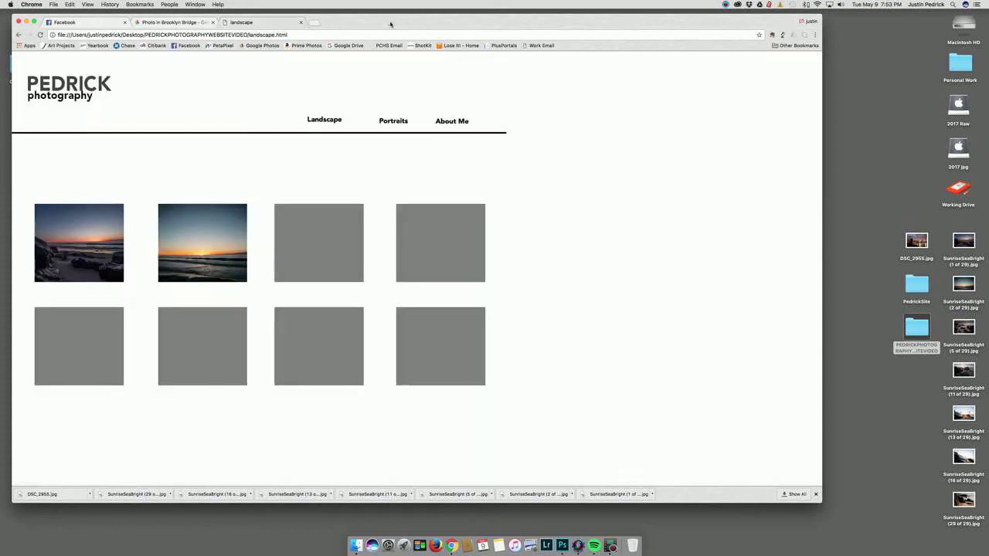
click(562, 534)
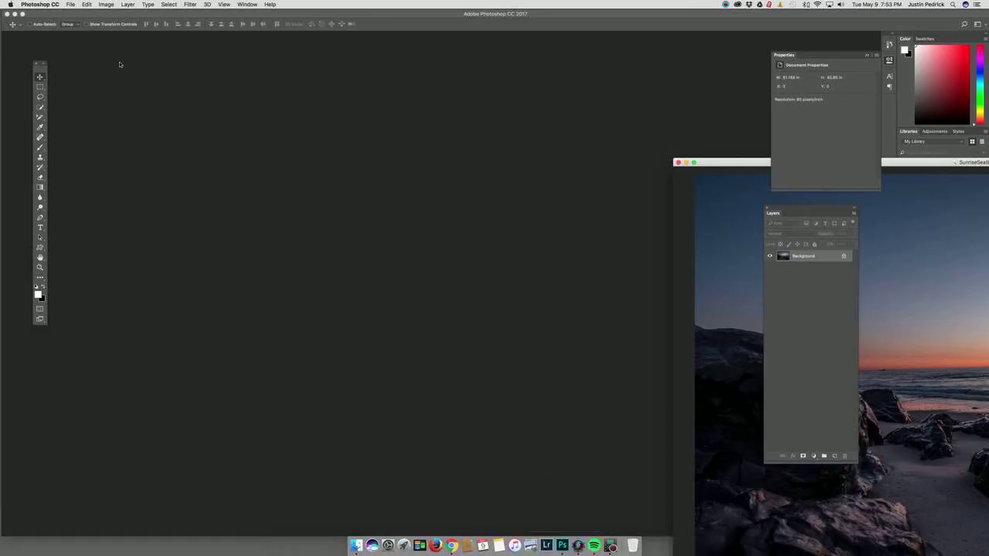
drag(756, 163, 162, 61)
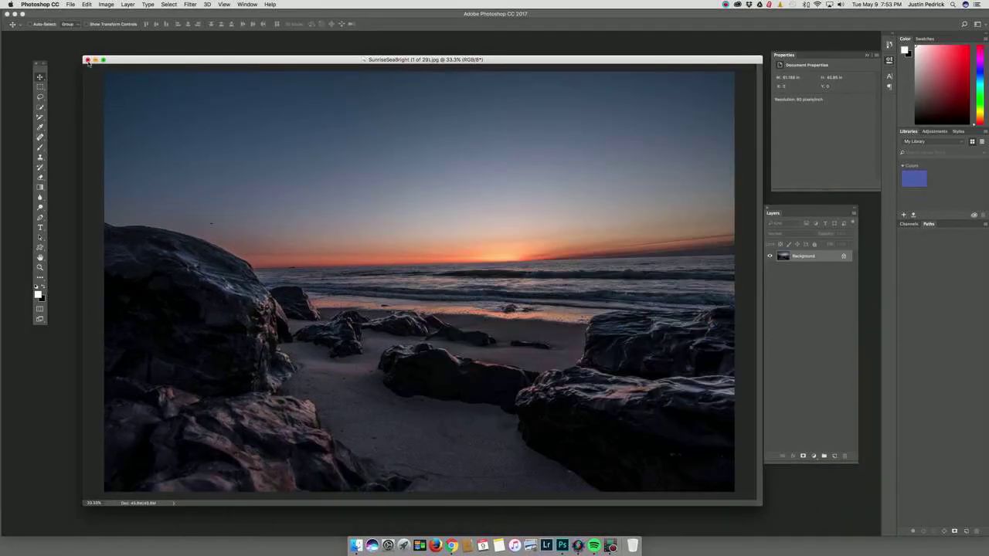
click(88, 60)
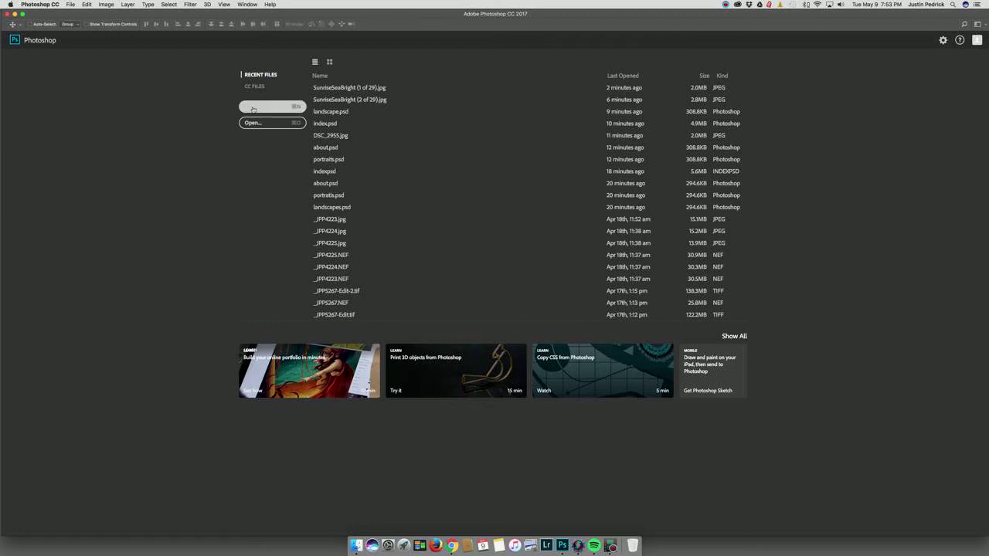
Create a 1280 × 1080 pixel document at 72 pixels/inch and copy SunriseSeaBright (2 of 29).jpg into it as a layer
click(270, 113)
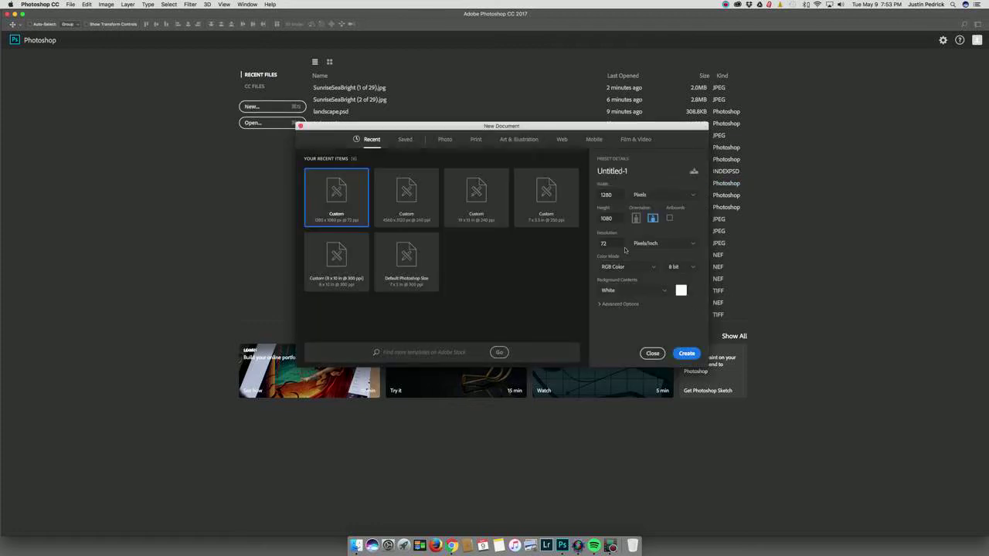
click(680, 352)
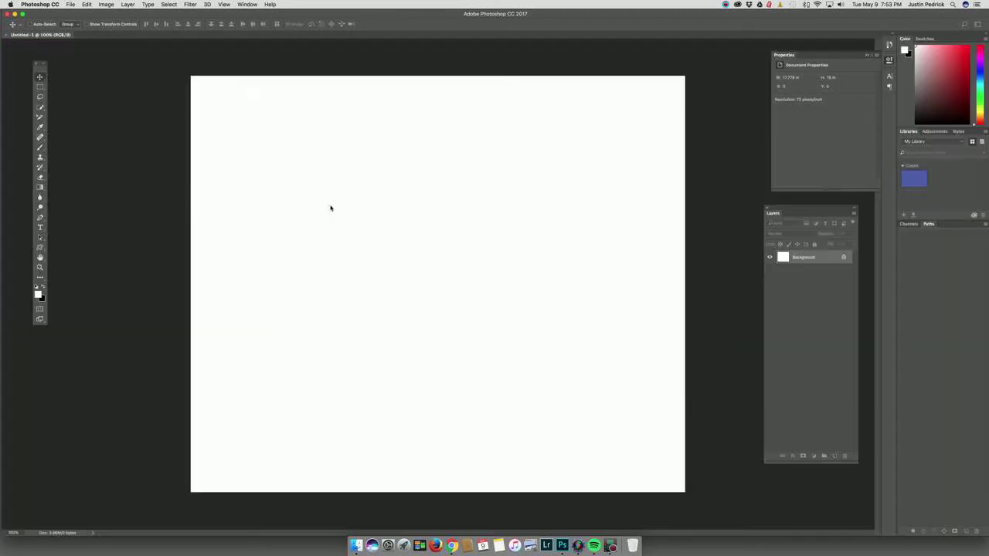
click(68, 5)
click(85, 20)
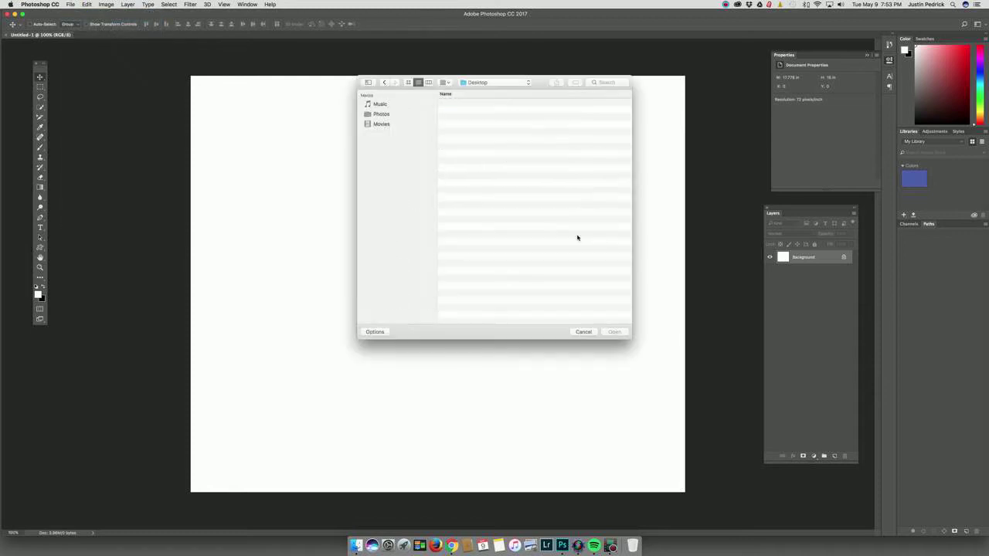
double_click(476, 147)
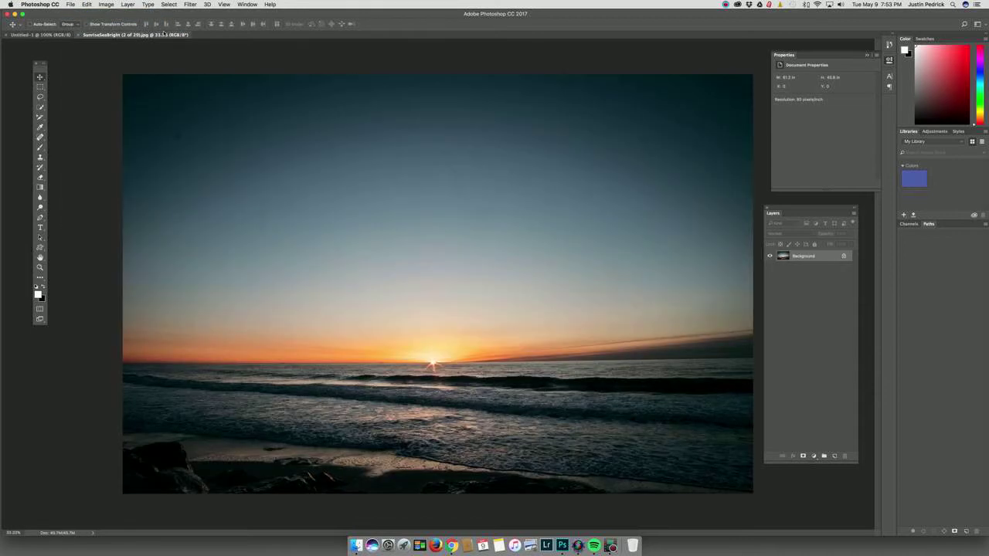
drag(150, 35, 847, 301)
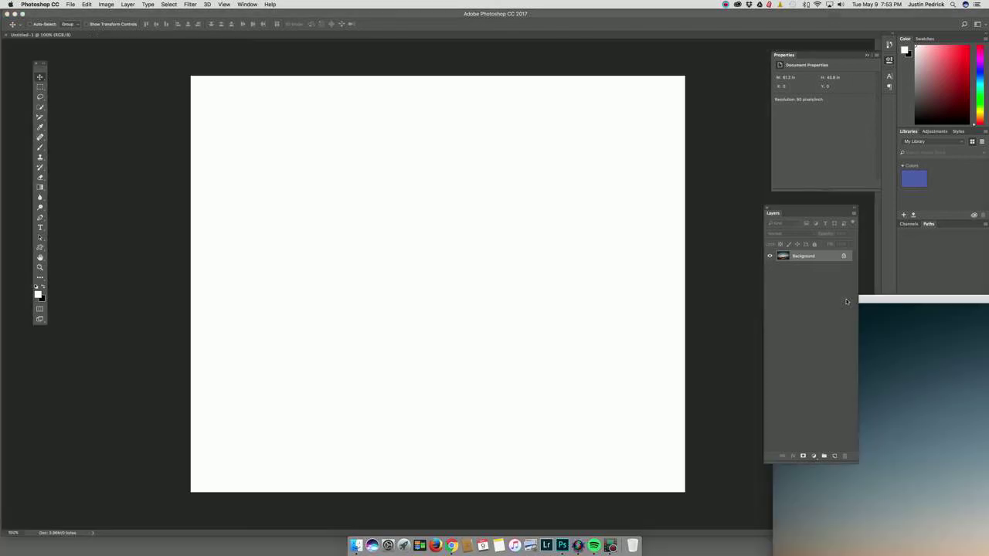
drag(337, 250, 370, 254)
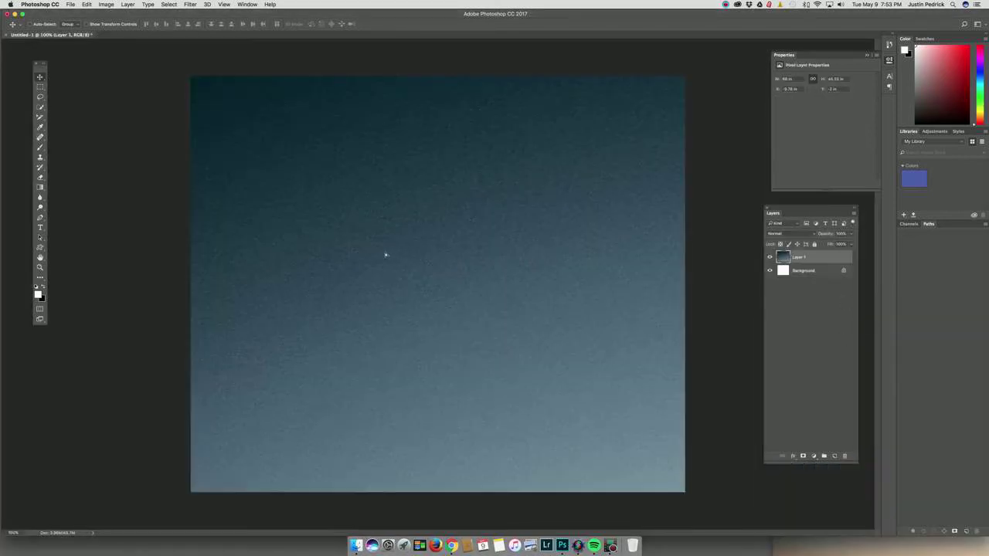
Scale the sunrise photo layer proportionally to about 15.8 in wide and center it on the white canvas
key(super+minus)
key(super+minus)
key(super+minus)
key(super+minus)
key(super+minus)
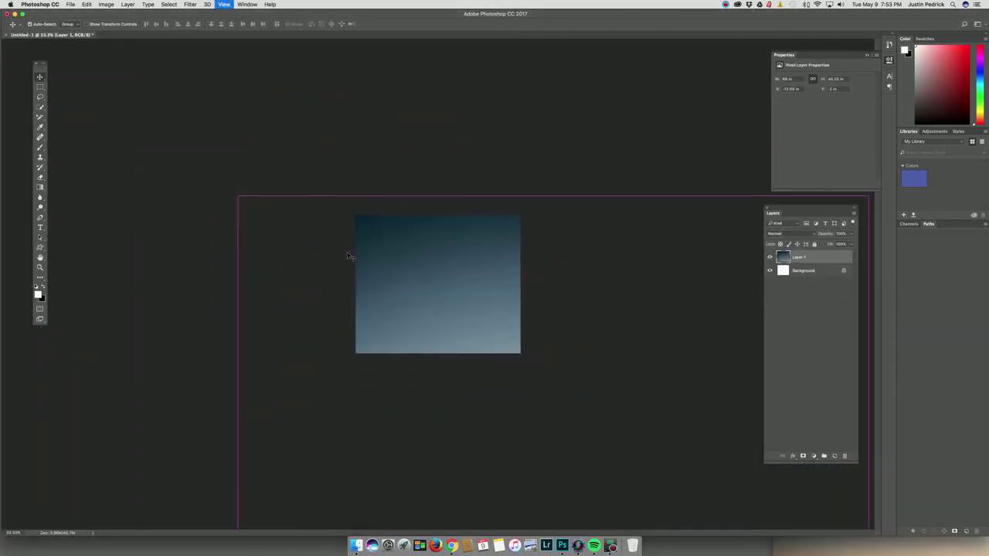
key(super+t)
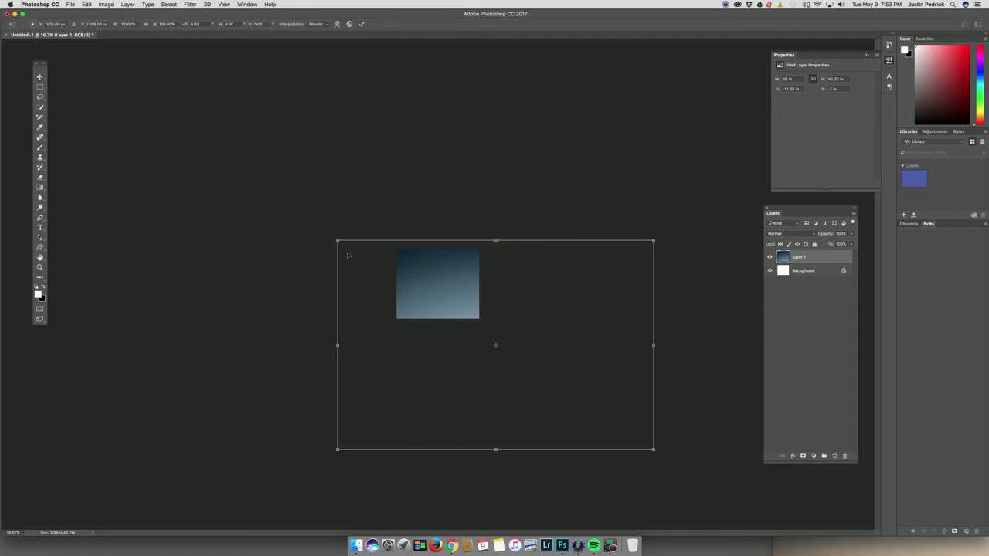
drag(338, 240, 575, 383)
drag(595, 416, 402, 261)
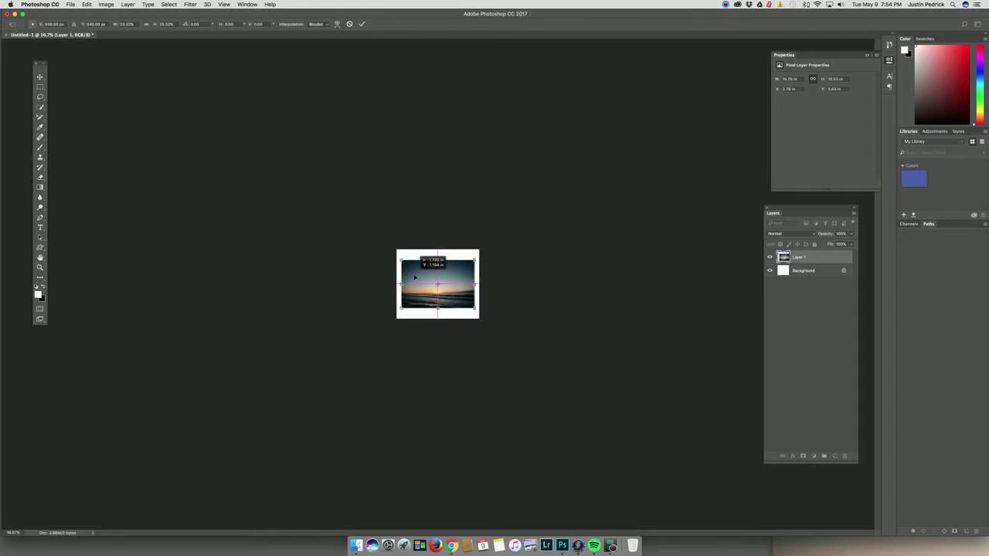
key(Return)
key(super+equal)
key(super+equal)
key(super+equal)
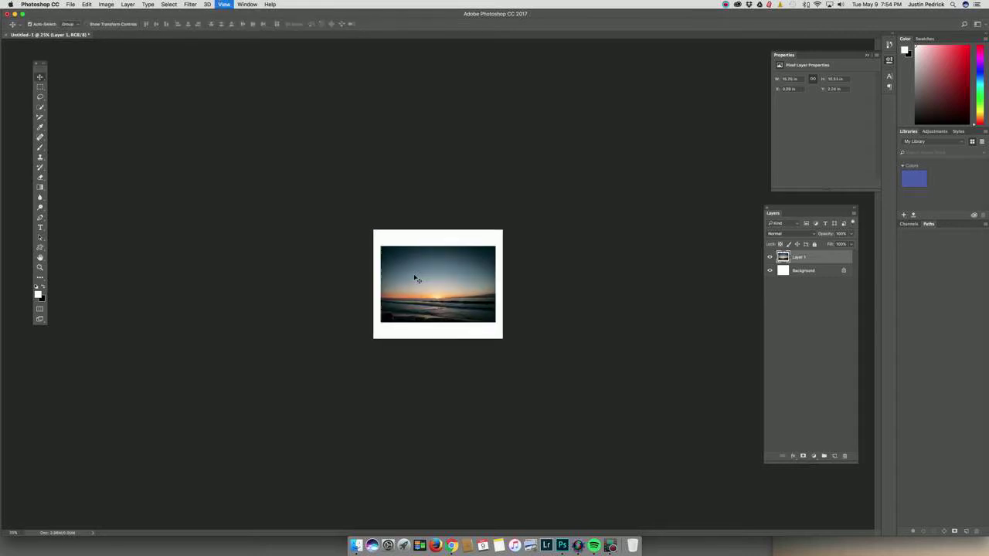
key(super+equal)
key(super+equal)
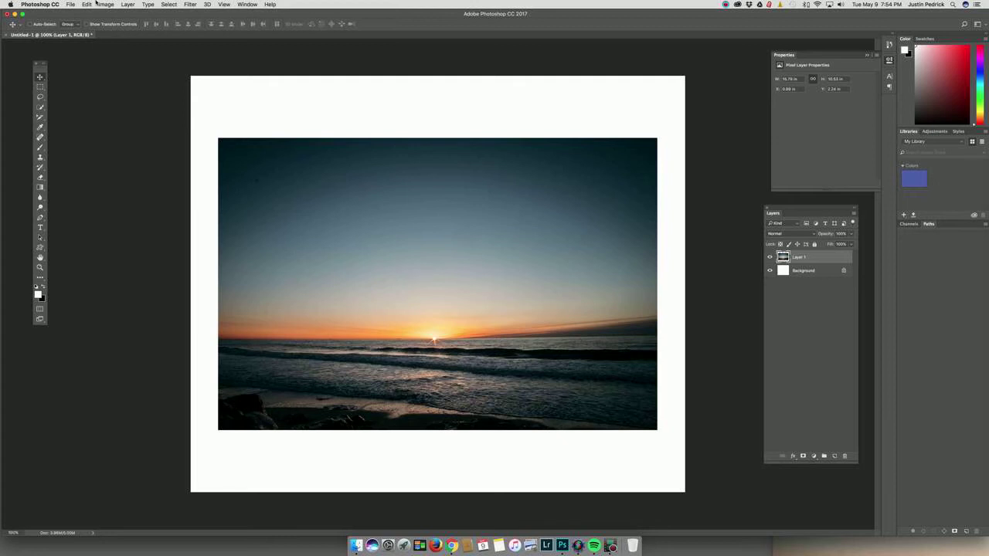
Export the page with Save for Web as HTML and Images named sunrise02 in the website project folder
click(70, 5)
mouse_move(95, 112)
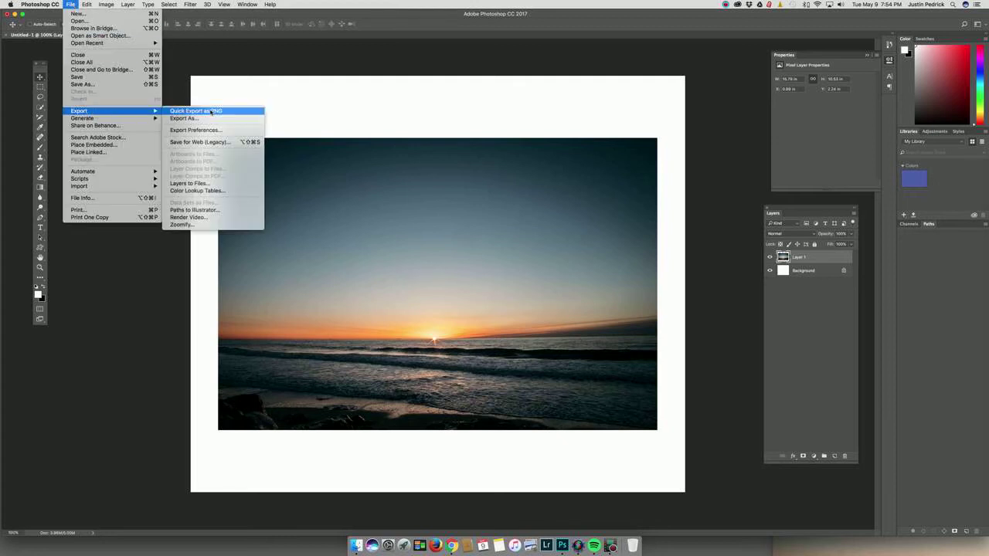
click(207, 143)
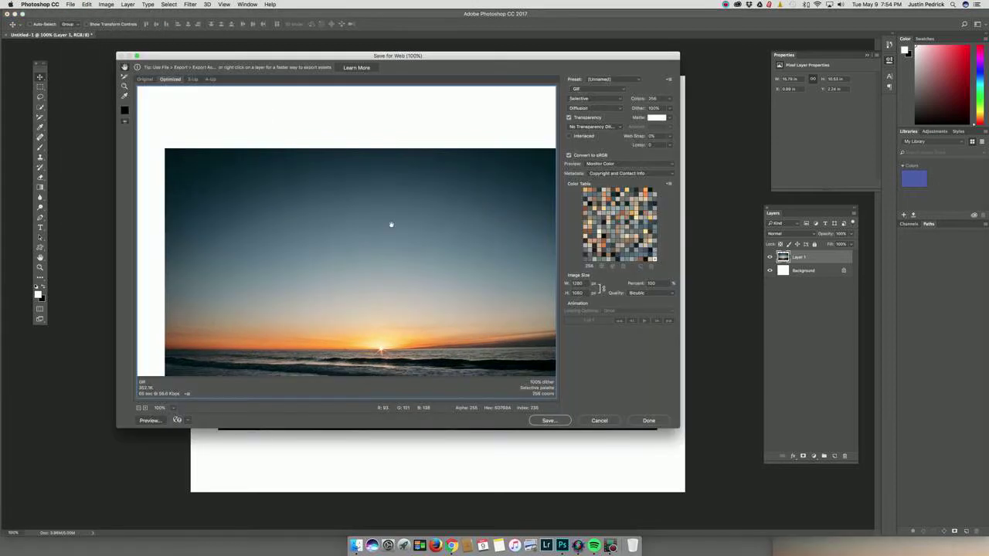
click(549, 420)
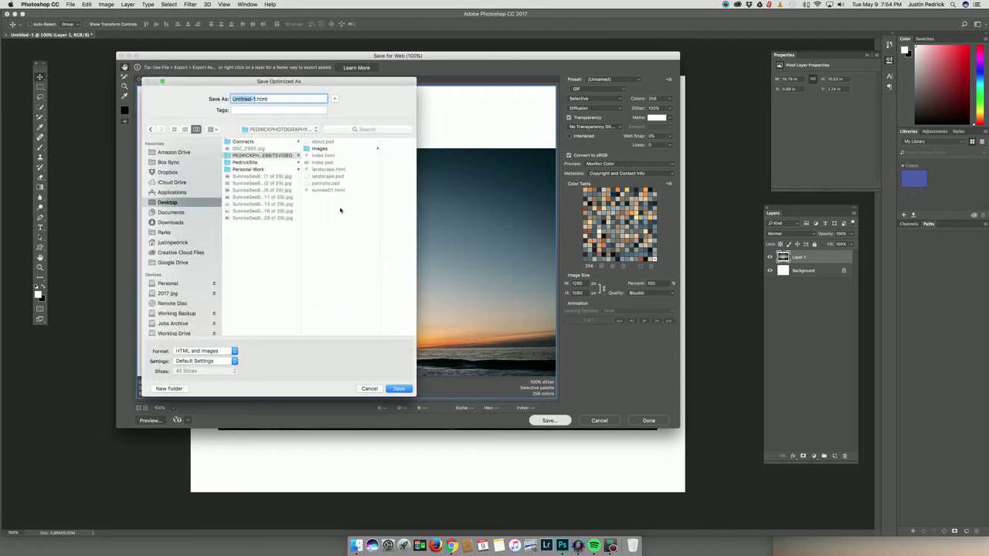
text(su)
text(rise02)
key(Return)
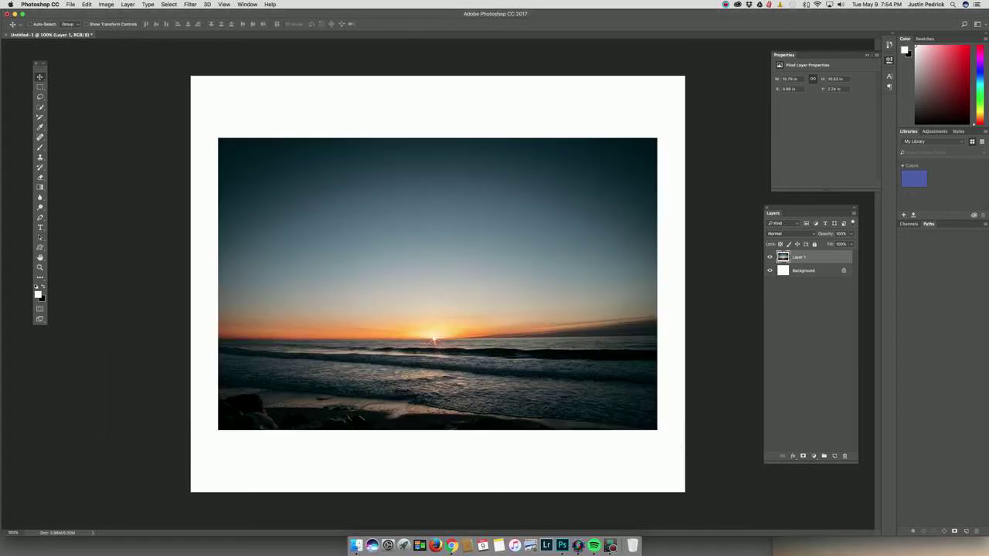
Return to the landscape page in Chrome, test the first and second sunrise photos' links, and close the opened tabs
click(41, 4)
click(51, 52)
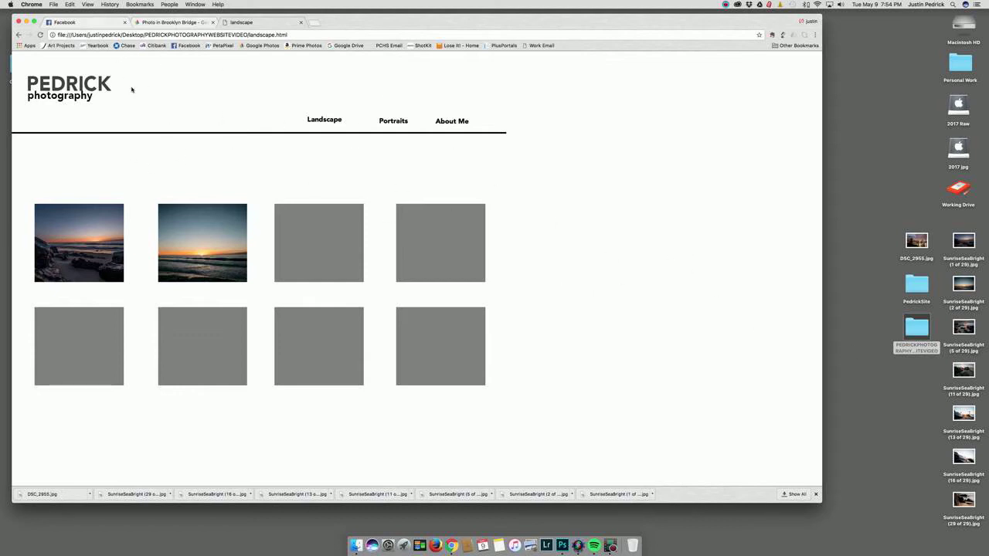
click(95, 268)
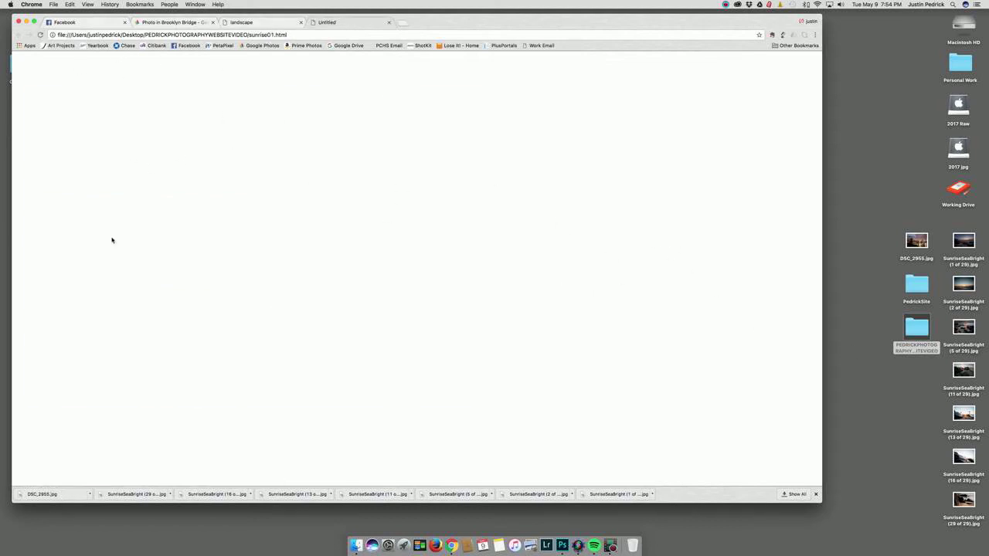
click(389, 22)
click(203, 234)
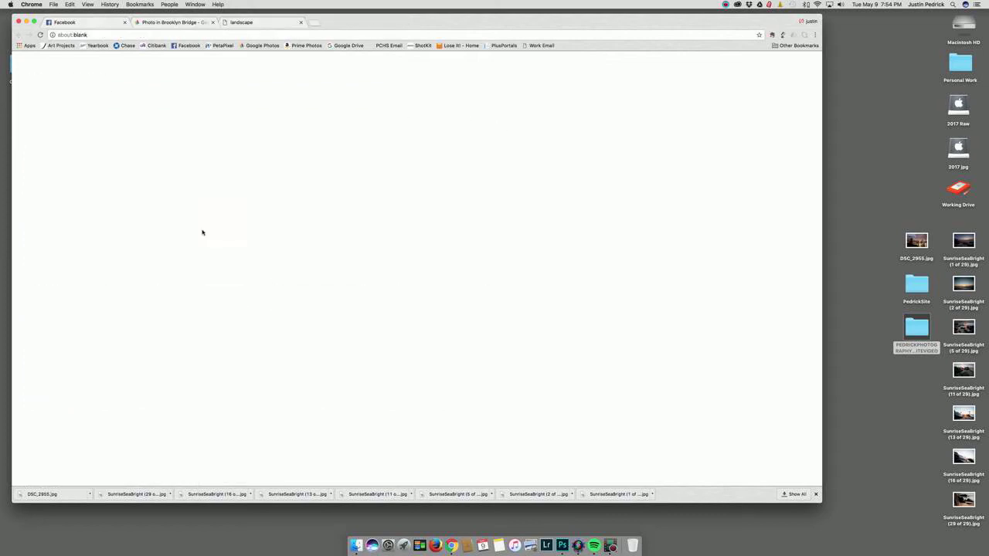
click(388, 22)
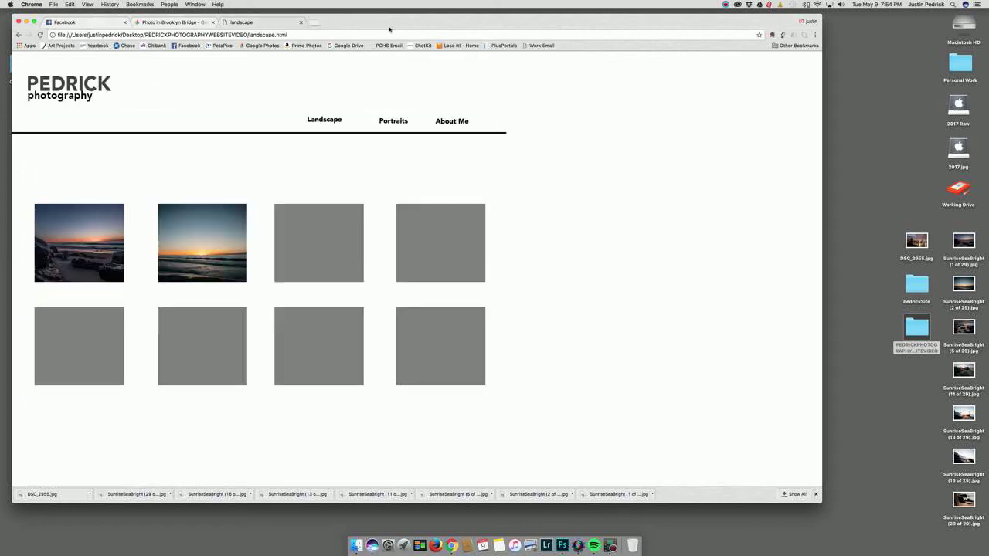
Go to the home page through the site logo, try the Portraits link, and close the website's tab
click(70, 90)
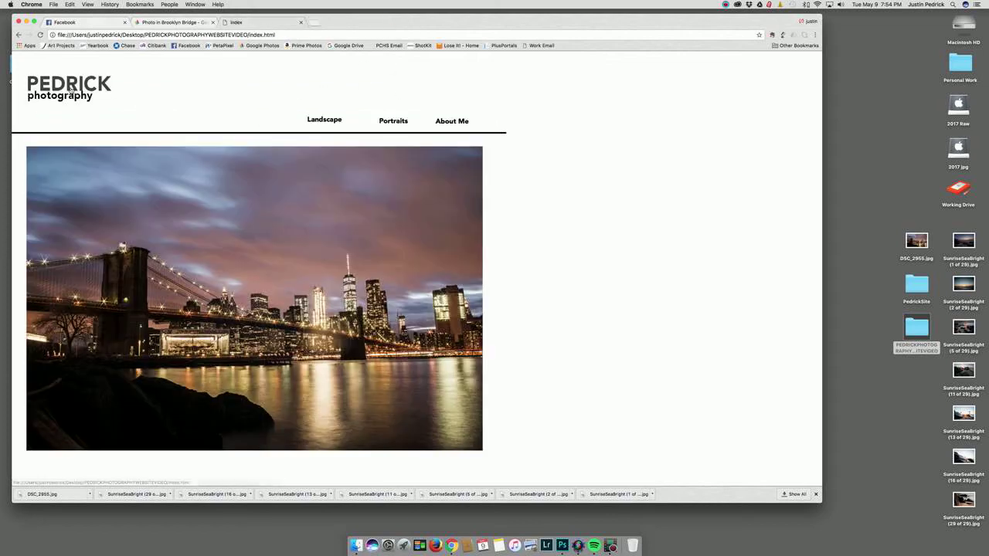
click(392, 122)
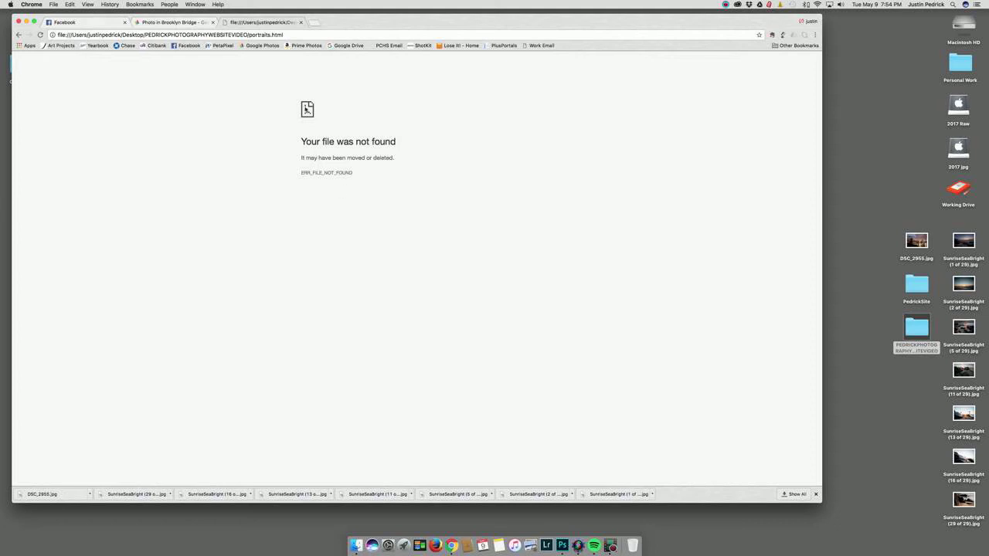
click(300, 22)
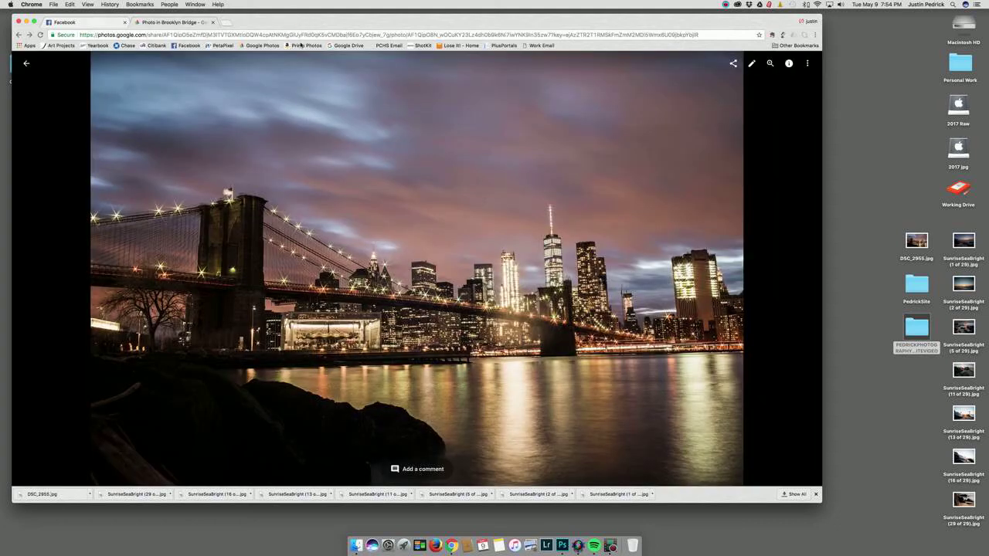
Switch to Photoshop and close the untitled sunrise page document without saving
click(563, 544)
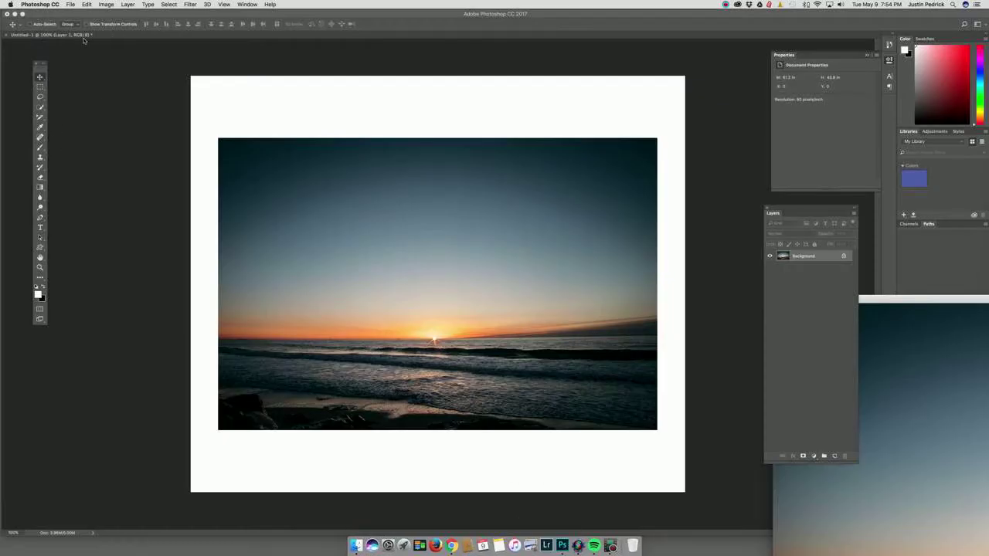
click(7, 35)
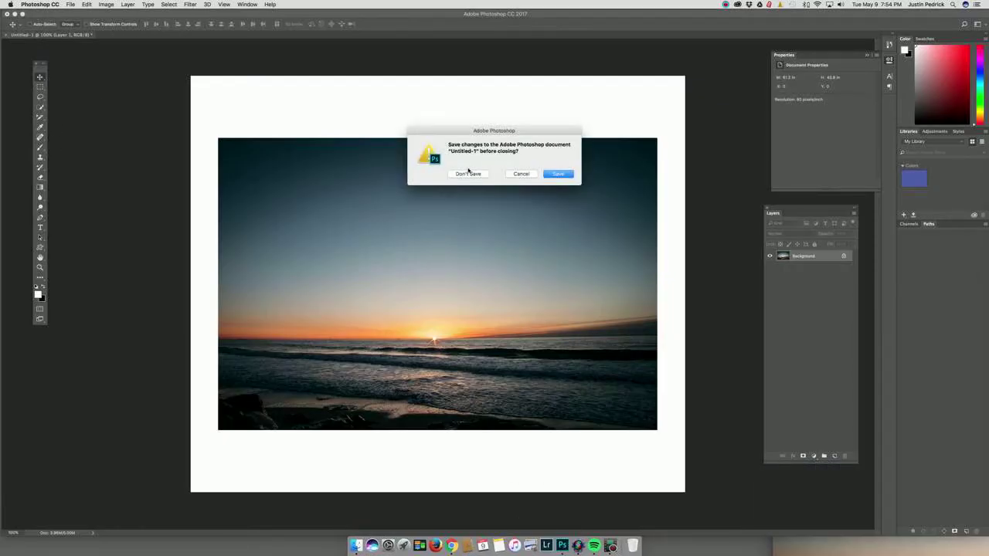
click(467, 173)
Open index.psd from the PEDRICKPHOTOGRAPHYWEBSITEVIDEO folder, decline creating a library, and bring its window fully into view
click(68, 4)
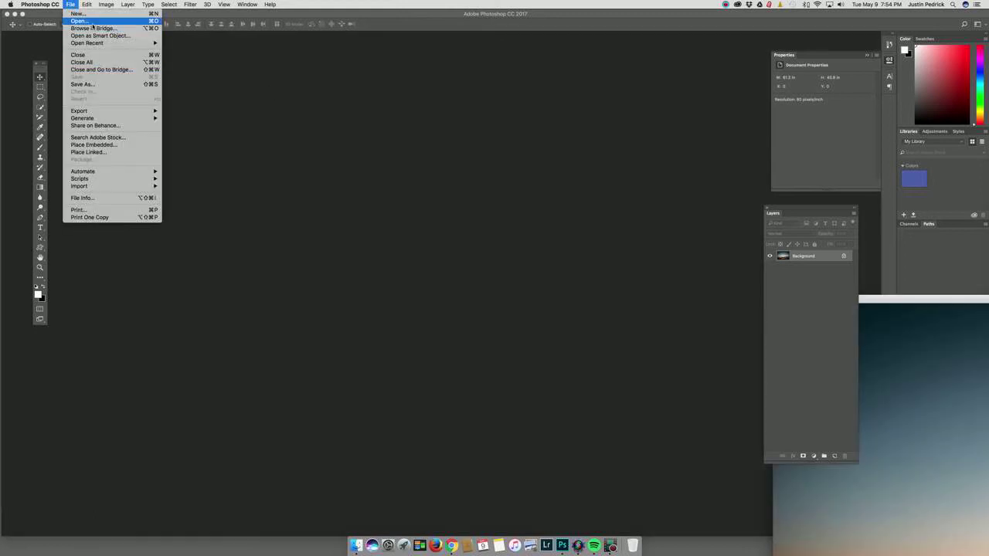
click(93, 25)
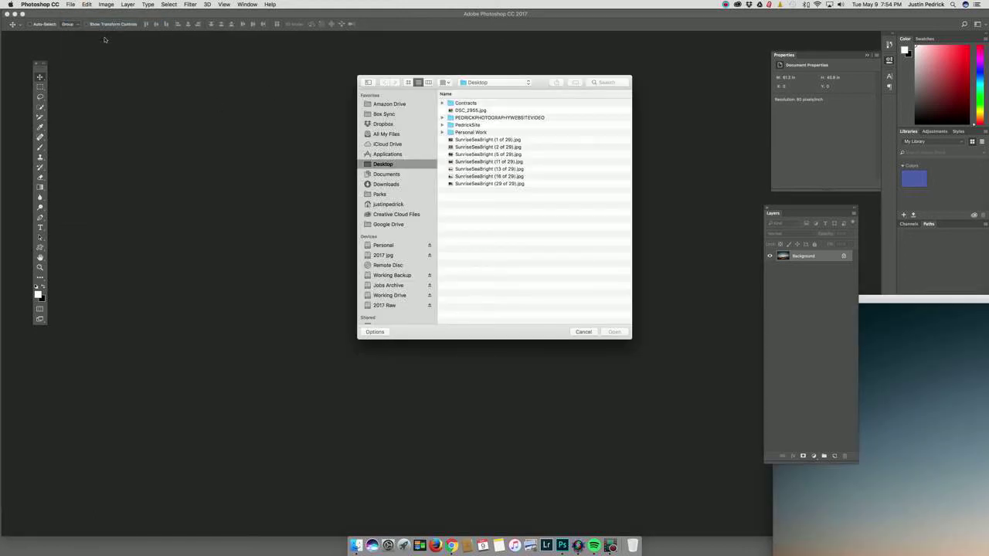
double_click(495, 117)
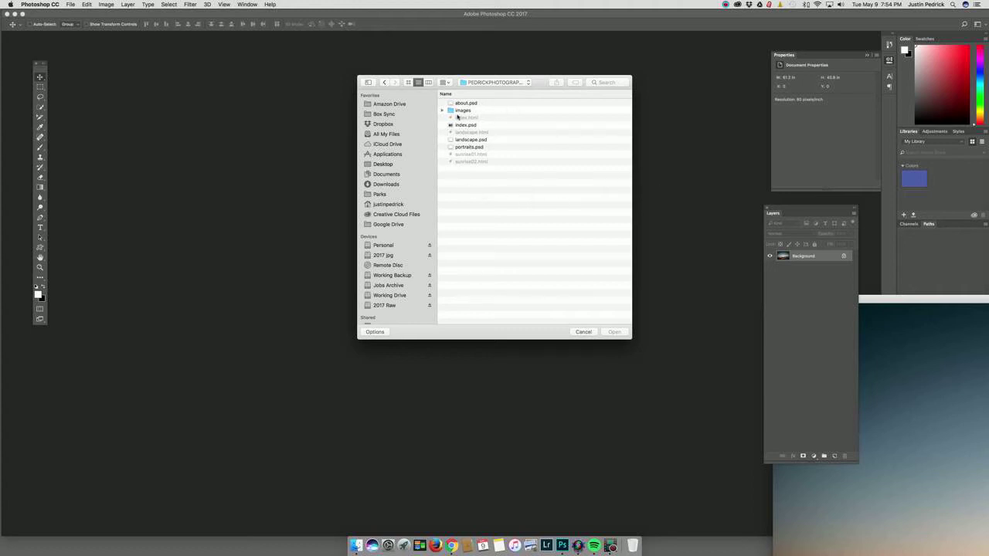
double_click(464, 126)
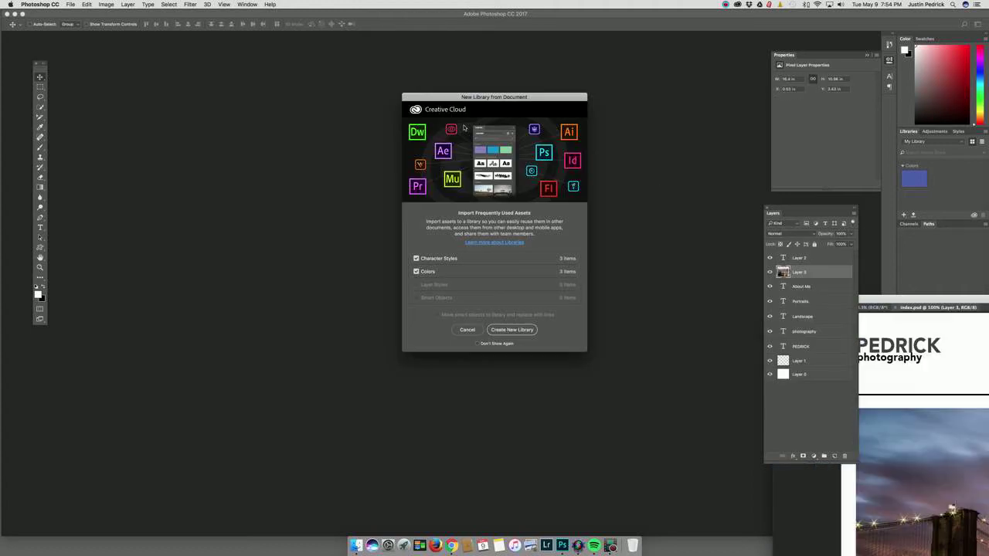
click(467, 330)
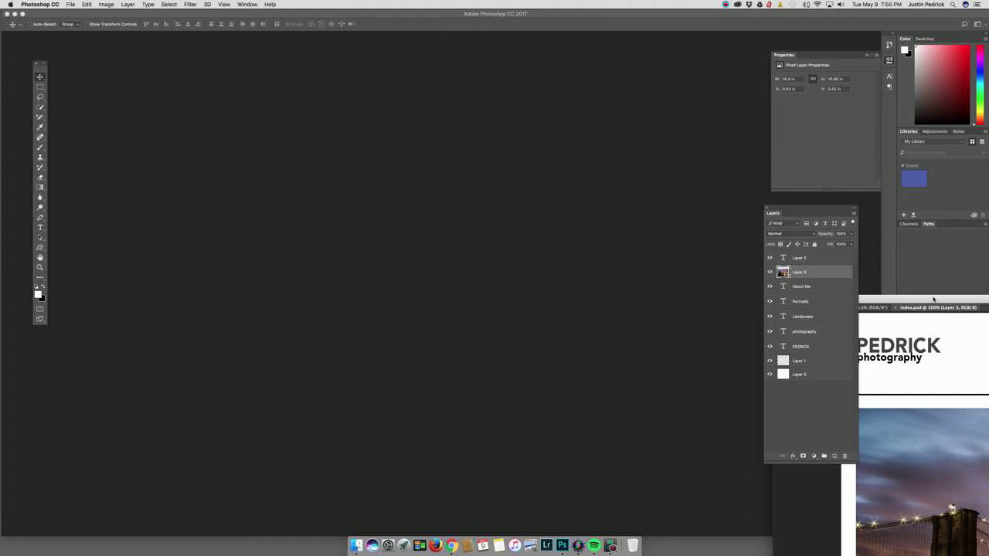
double_click(935, 302)
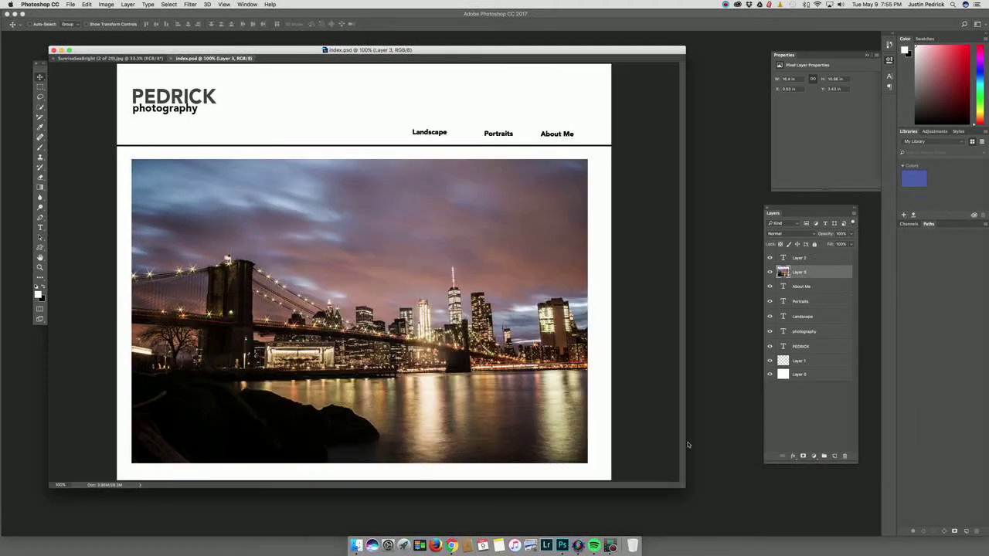
Display the slices in index.psd with the Slice Select tool, inspect the logo slice's options, and close them without changes
click(231, 4)
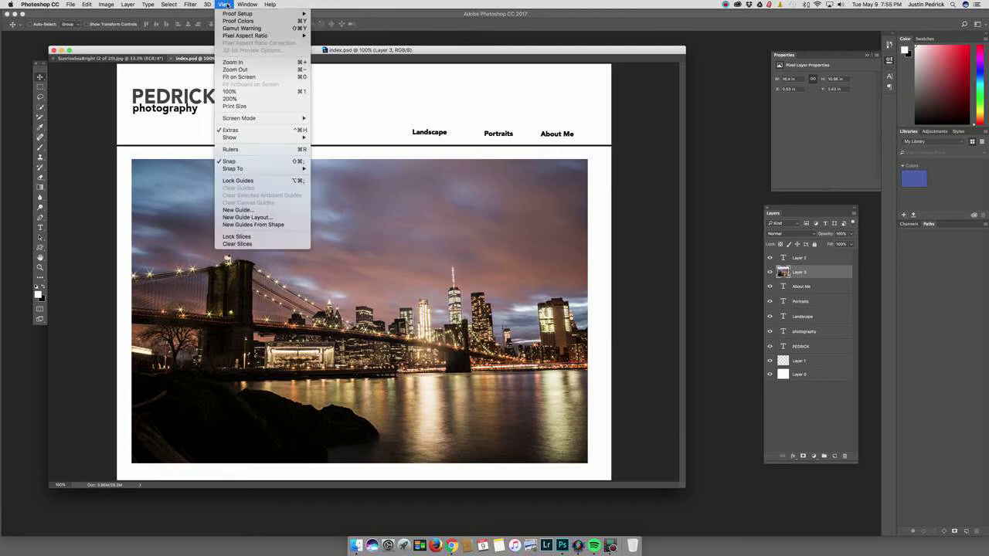
click(98, 122)
click(41, 118)
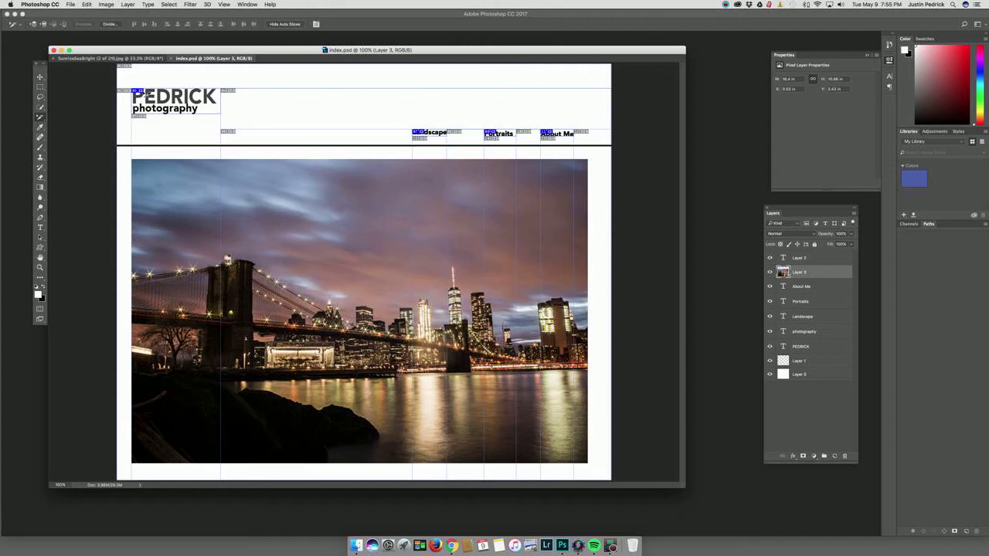
double_click(145, 94)
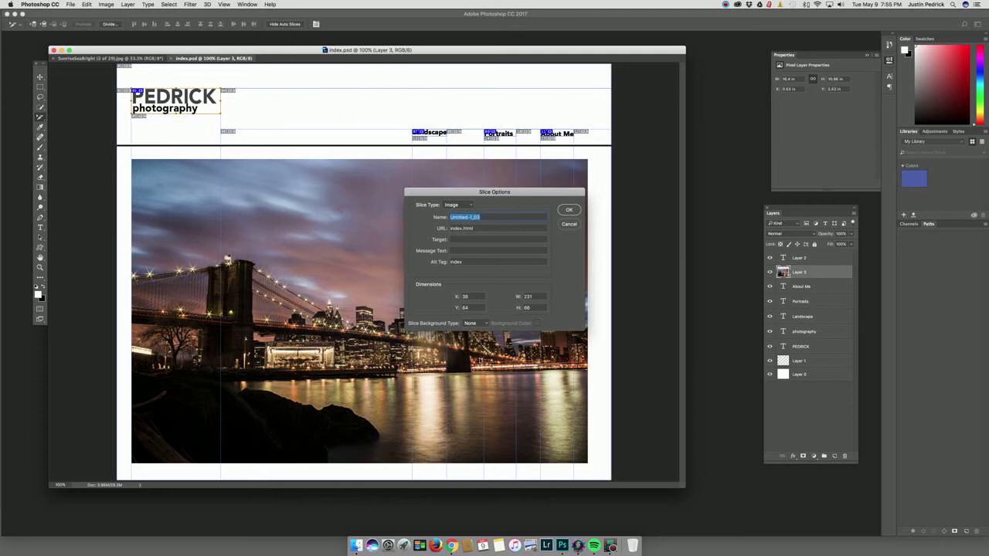
click(569, 224)
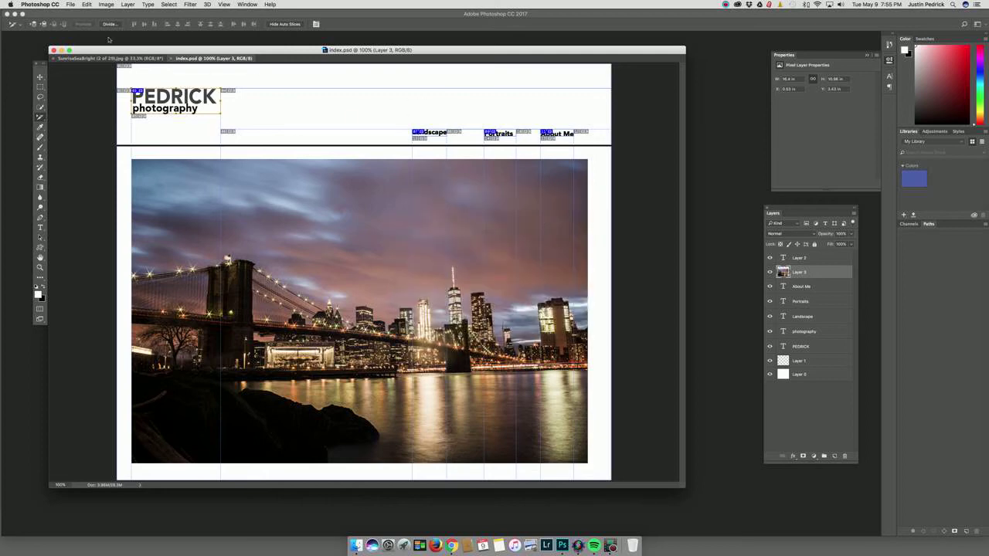
Leave Photoshop and open index.html from the PEDRICKPHOTOGRAPHYWEBSITEVIDEO folder in Chrome
click(40, 3)
click(49, 52)
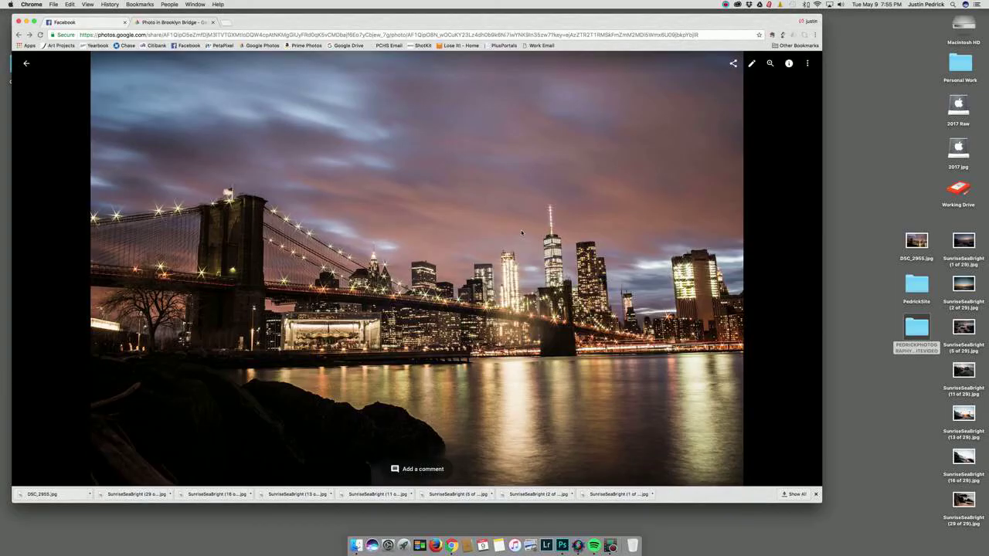
double_click(914, 330)
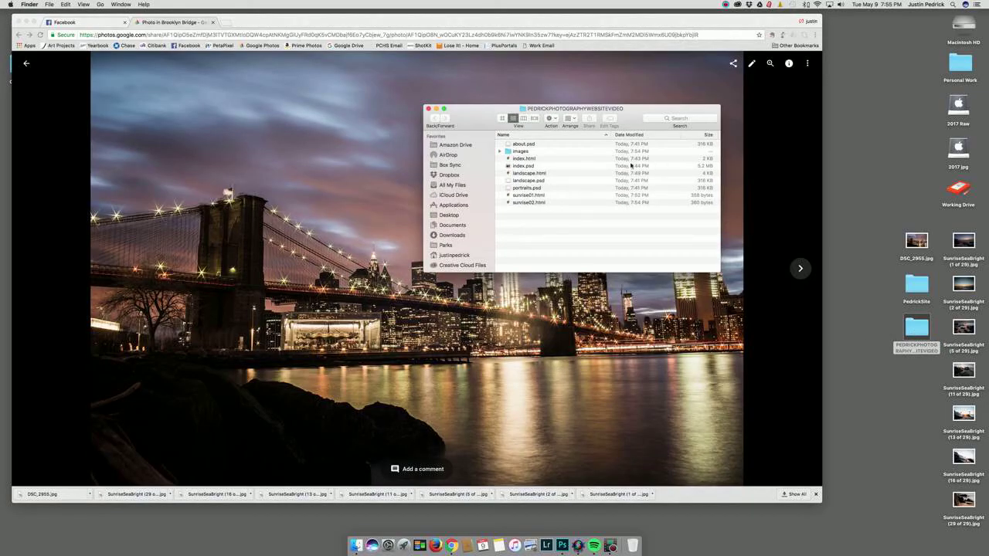
double_click(517, 159)
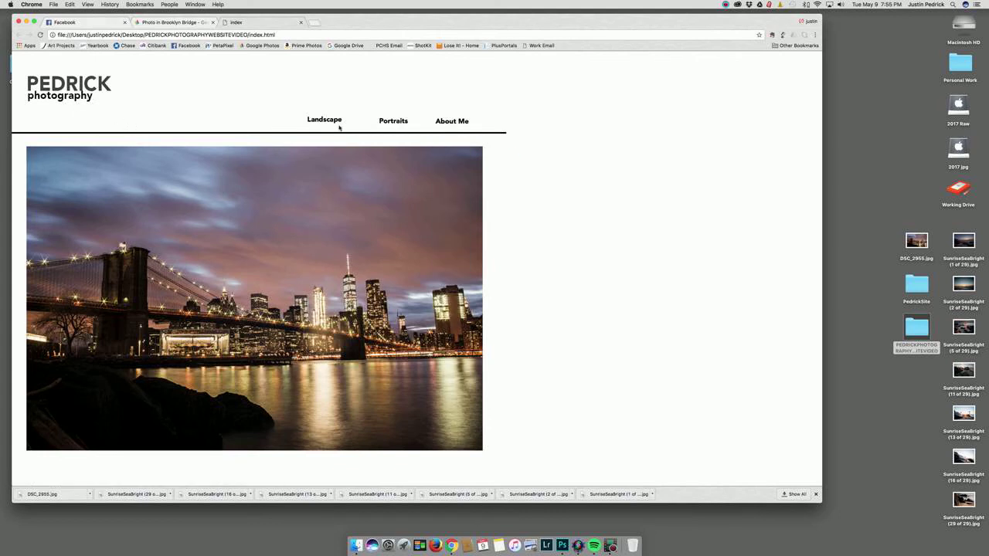
Reopen the website folder, locate landscape.html among its files, and close the folder window
double_click(918, 325)
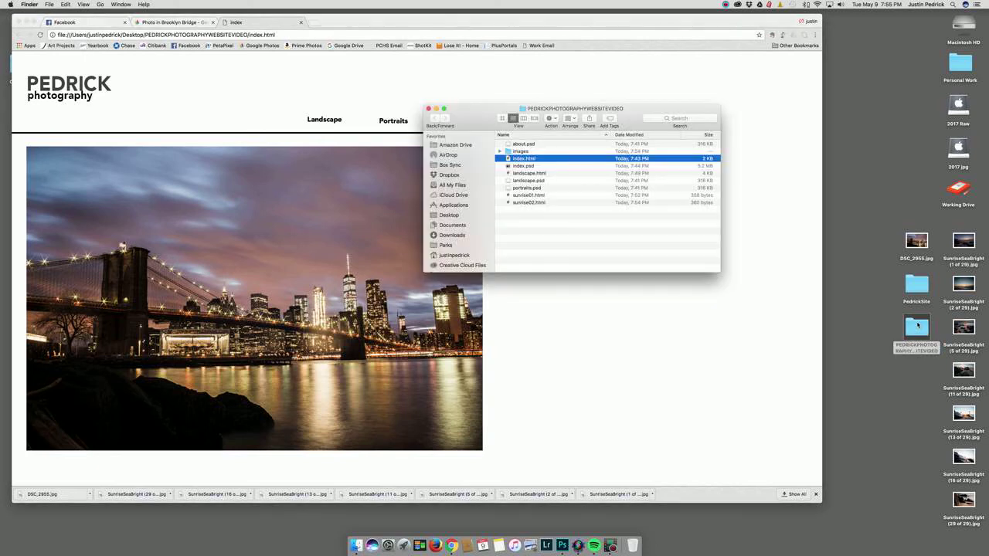
click(515, 173)
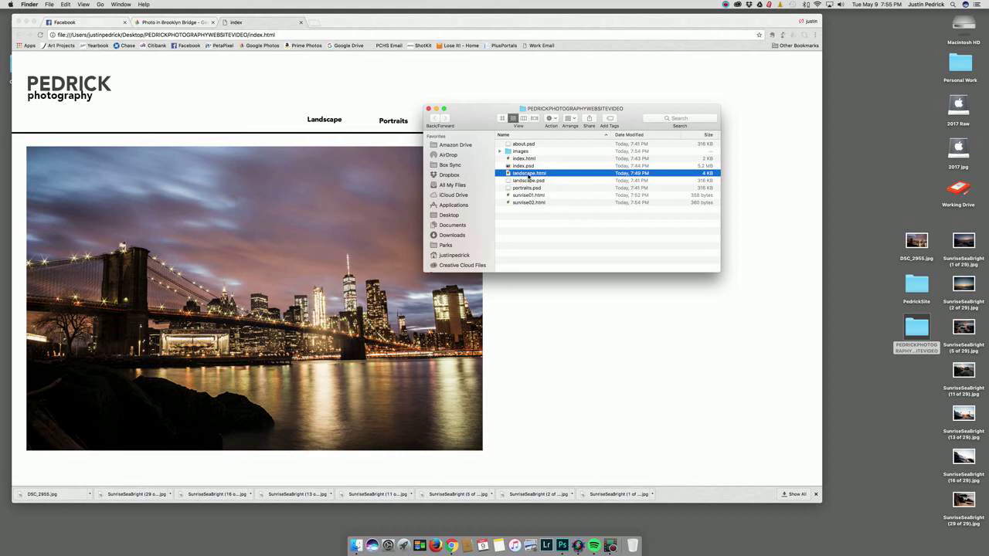
click(429, 109)
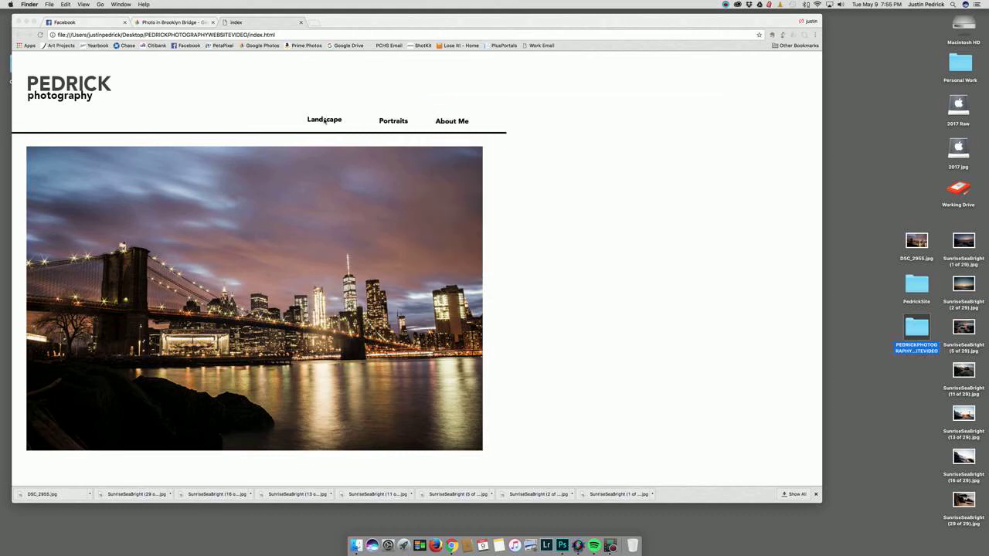
Follow the home page's Landscape link to the gallery page and dismiss Chrome's downloads bar
click(324, 120)
click(323, 120)
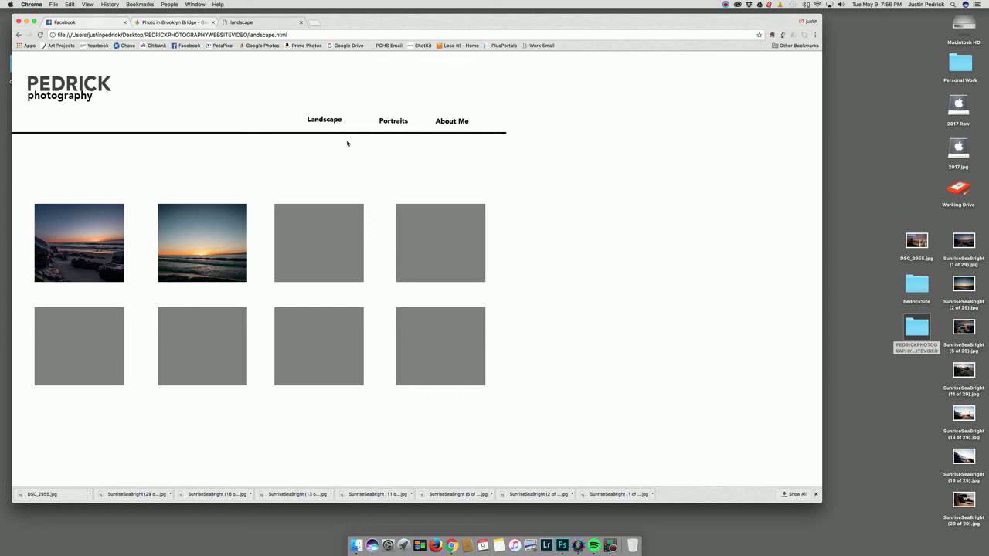
click(815, 494)
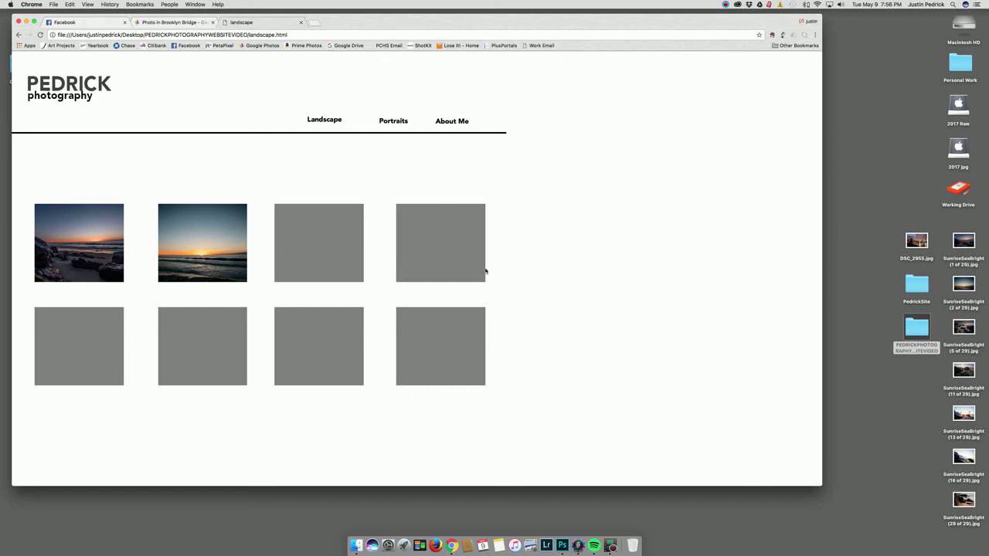